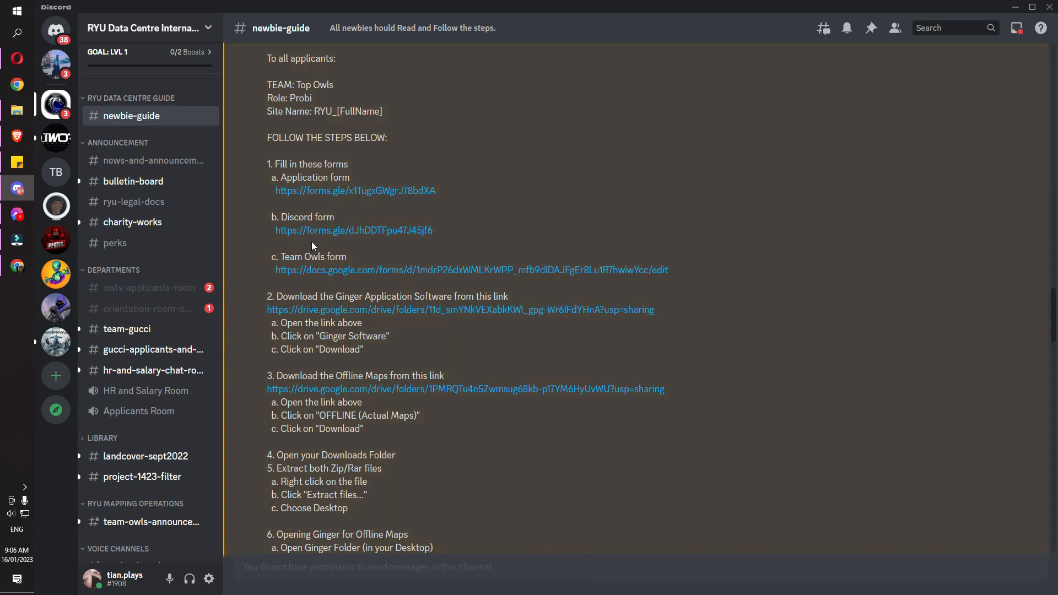
# Scroll to the Ginger Software link and open the shared Google Drive folder
pyautogui.scroll(-8, 312, 248)
pyautogui.scroll(-20, 312, 249)
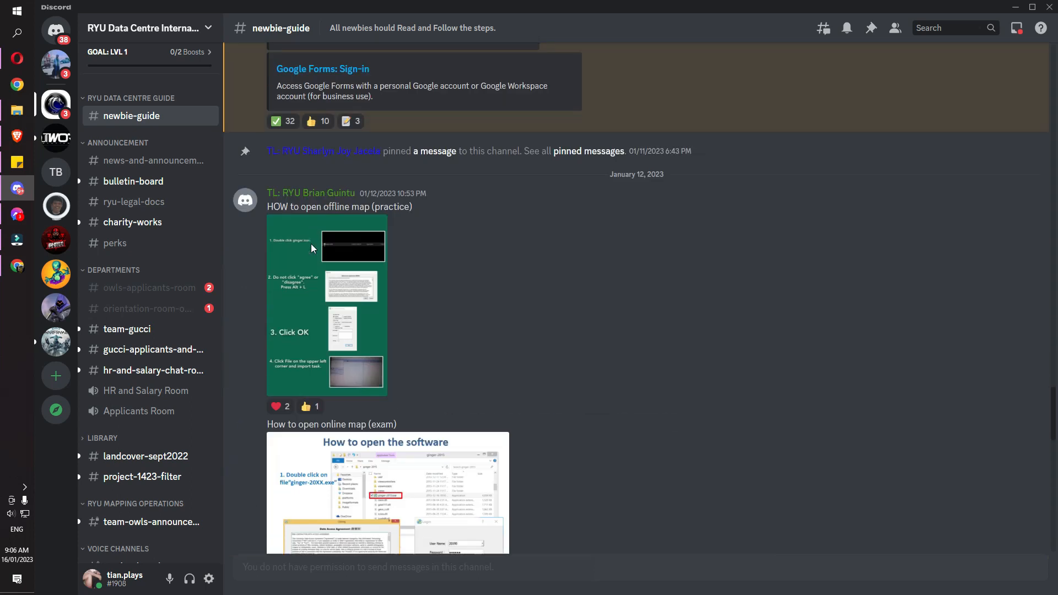
pyautogui.scroll(15, 312, 252)
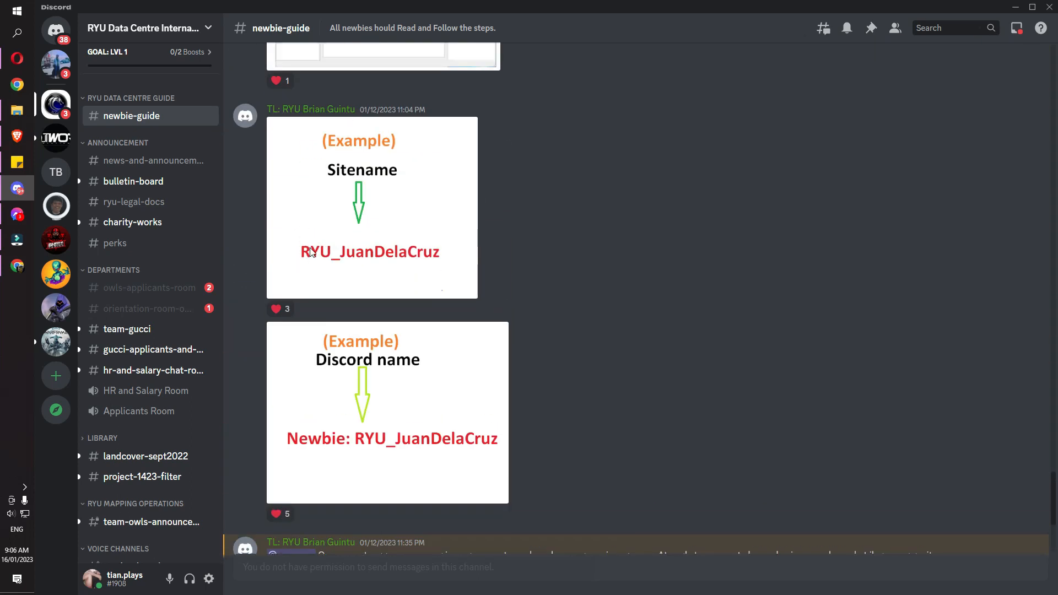
pyautogui.scroll(-10, 310, 253)
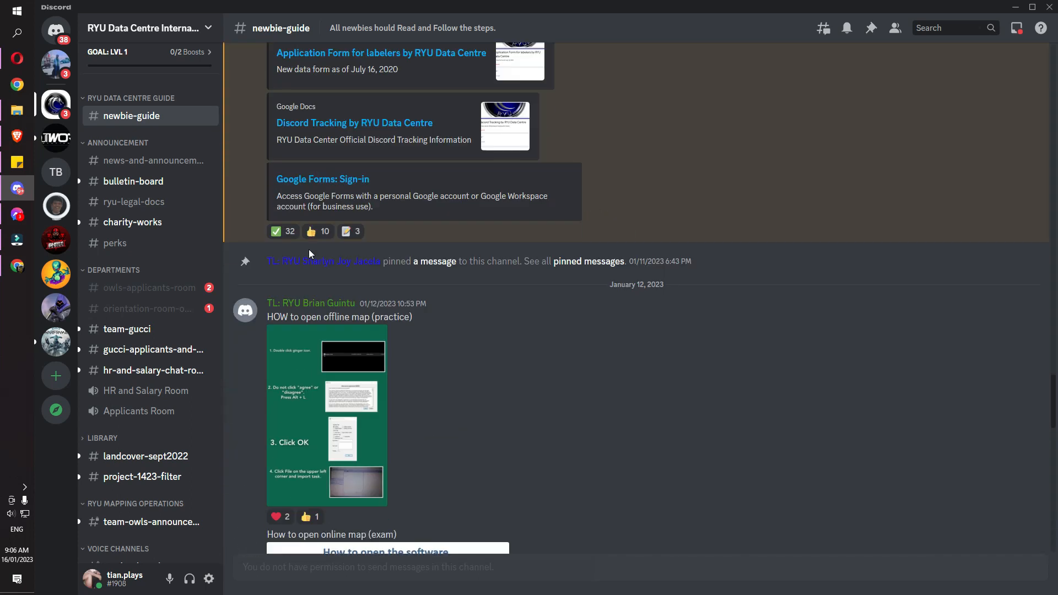
pyautogui.scroll(11, 309, 257)
pyautogui.scroll(12, 306, 260)
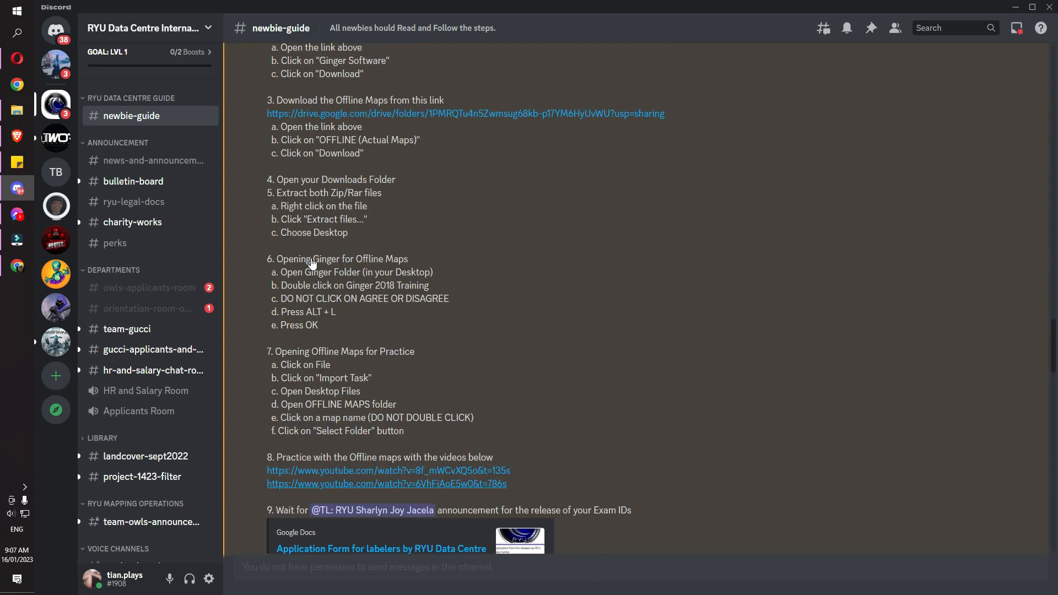
pyautogui.scroll(-3, 351, 269)
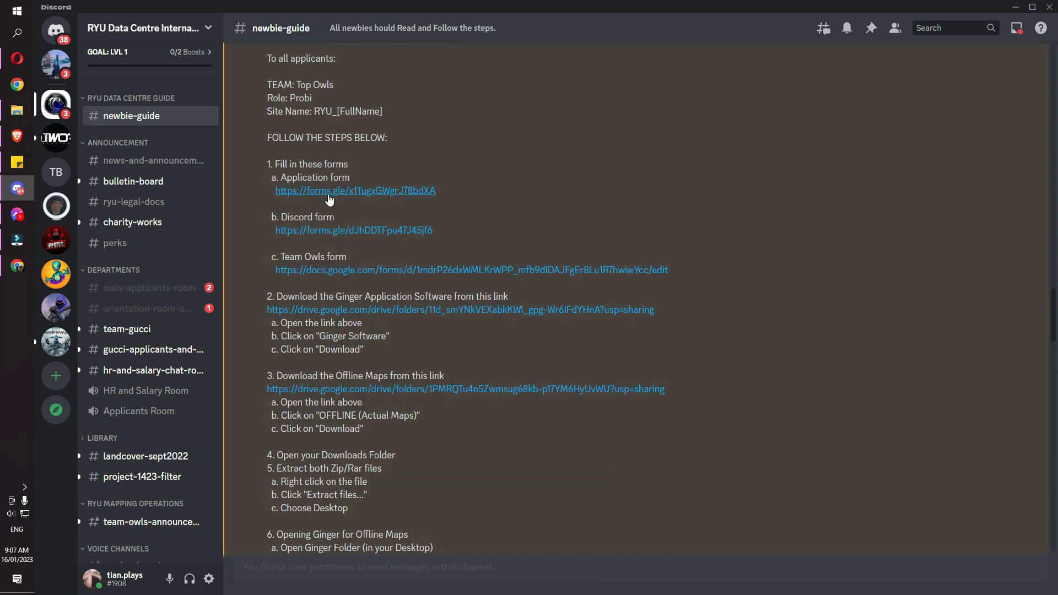
pyautogui.scroll(1, 329, 201)
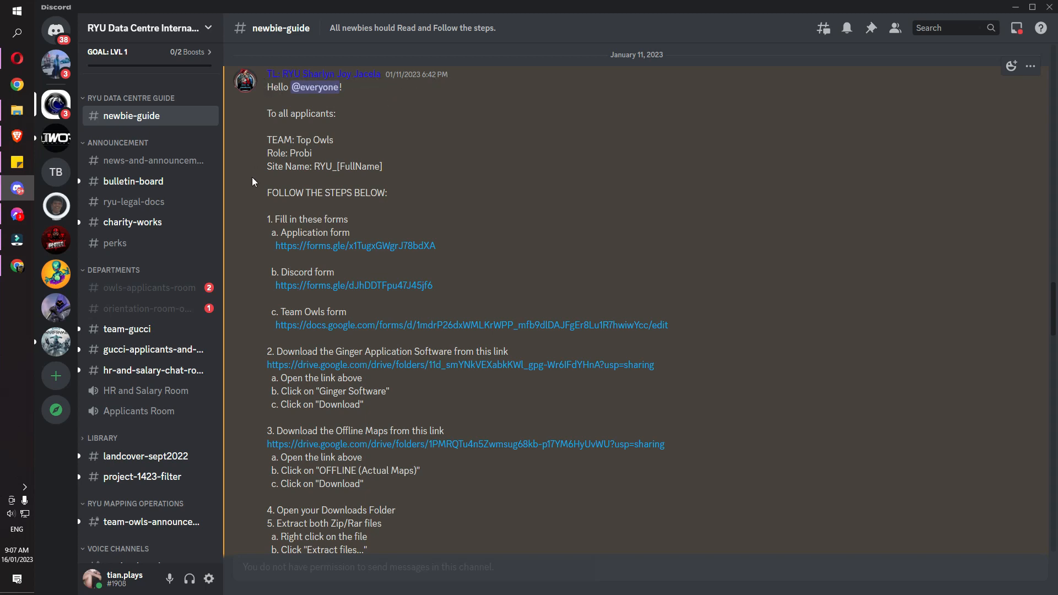
pyautogui.scroll(-1, 253, 182)
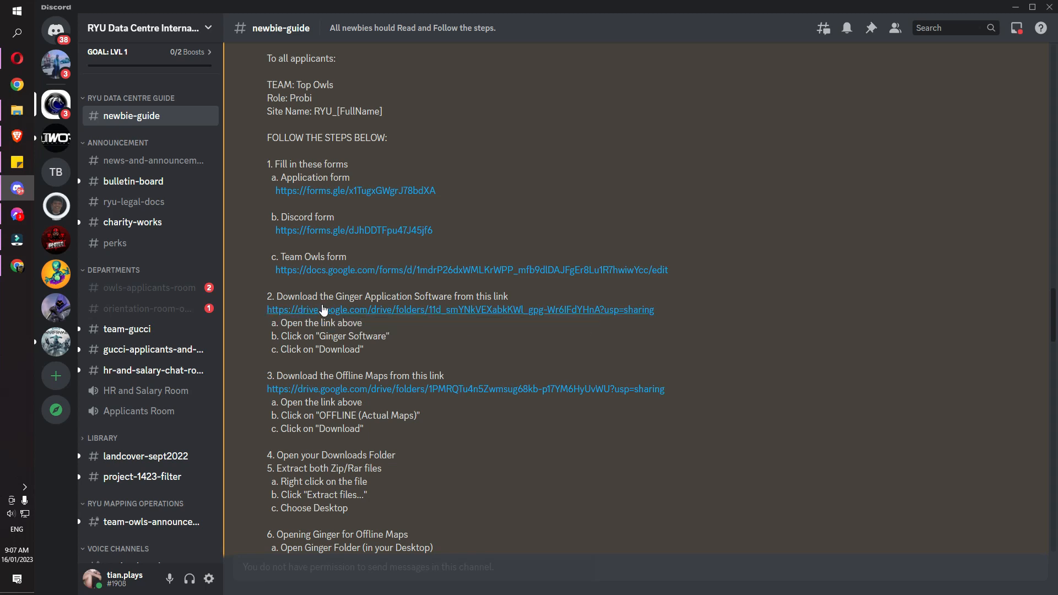
pyautogui.click(311, 308)
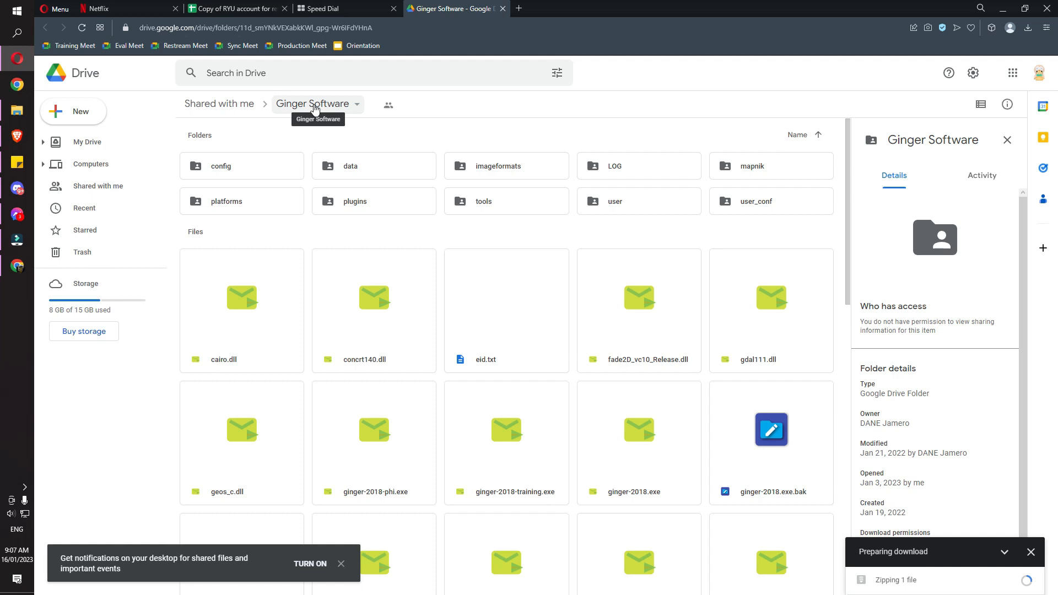
# Download the Ginger Software folder as a 131 MB zip and show it in Downloads
pyautogui.click(315, 106)
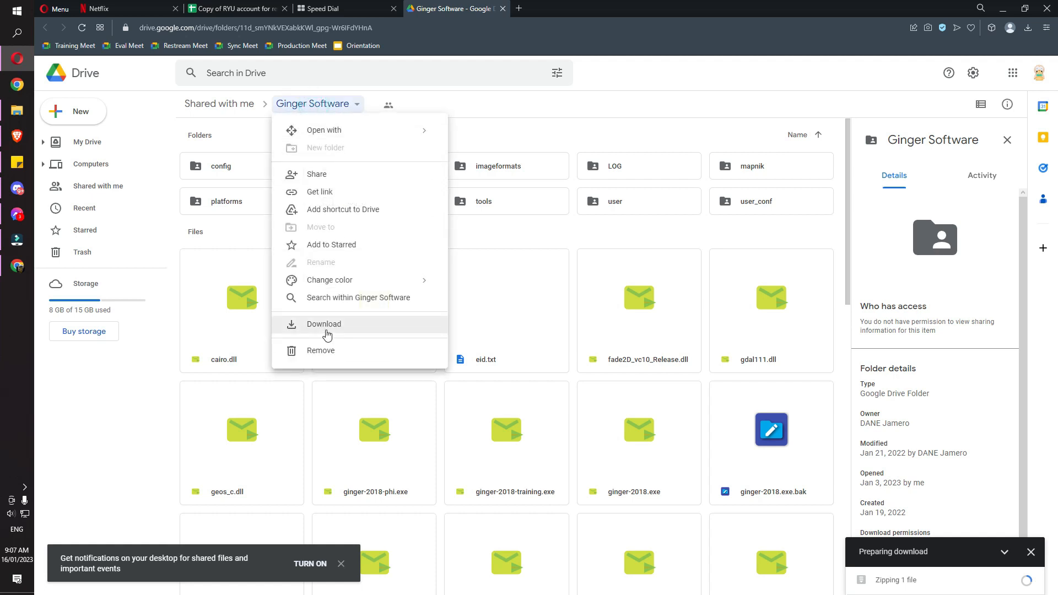
pyautogui.click(492, 115)
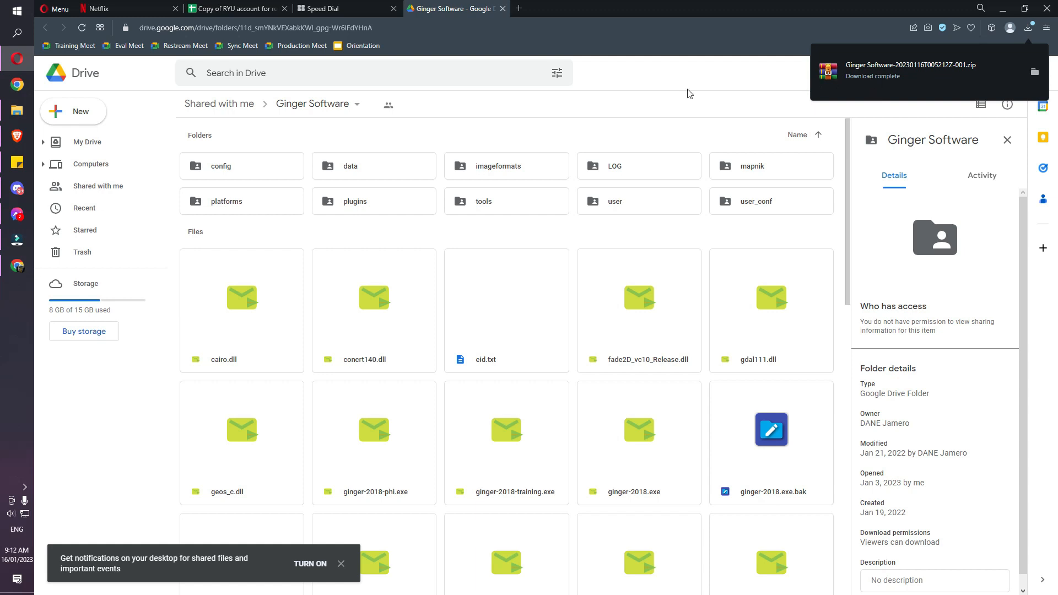
pyautogui.click(885, 77)
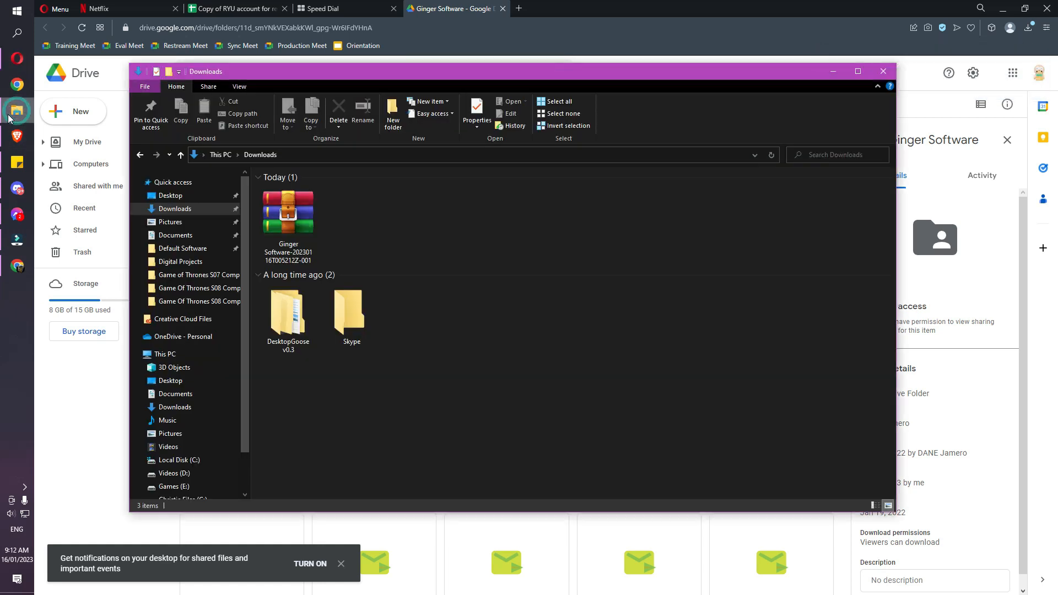
# Open the Ginger Software zip in WinRAR, dismiss the licence reminder and close it
pyautogui.doubleClick(298, 209)
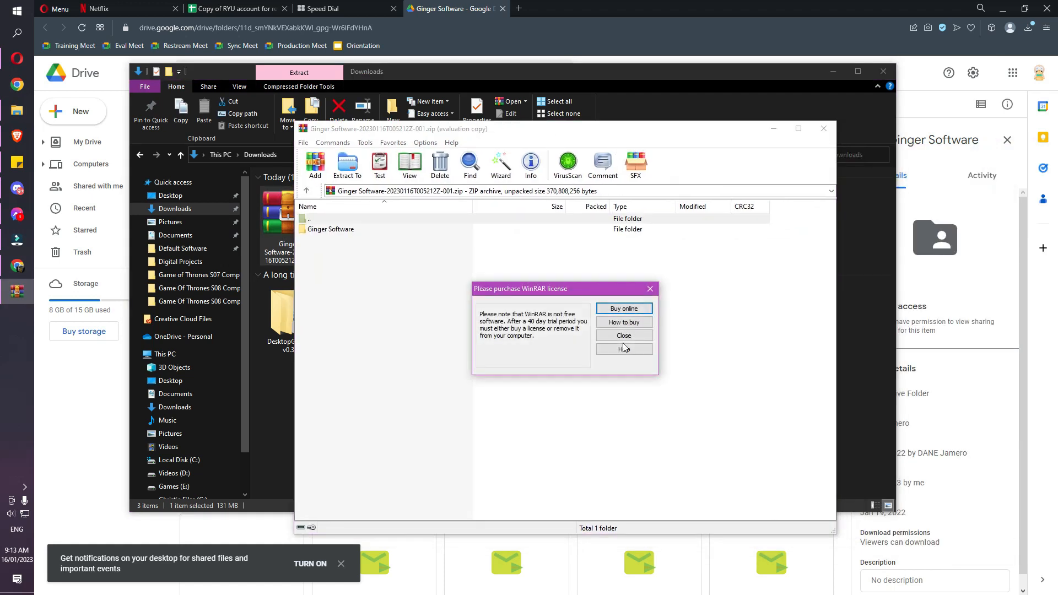
pyautogui.click(623, 334)
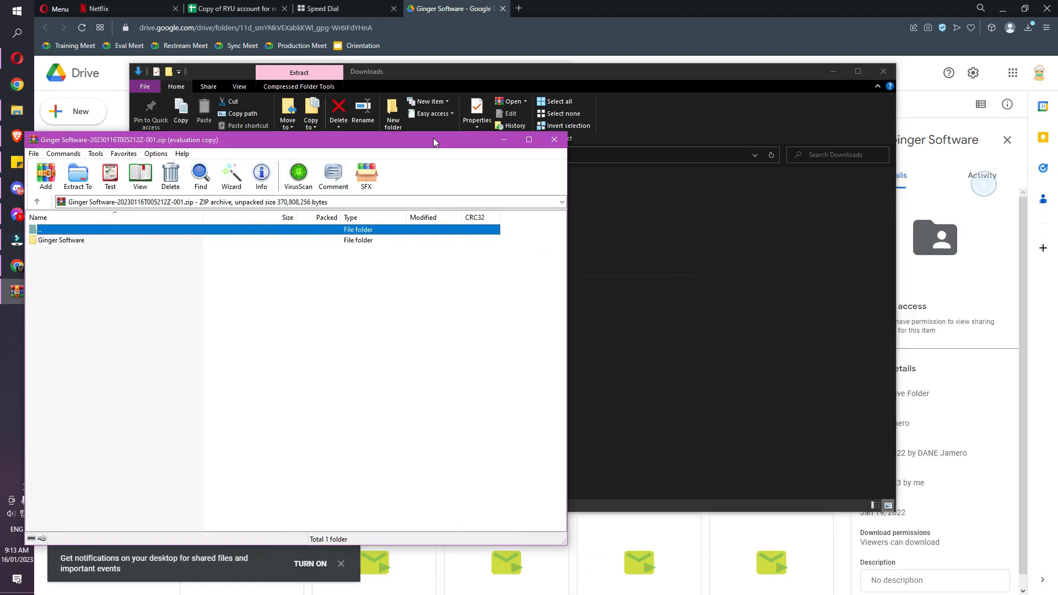
pyautogui.click(761, 109)
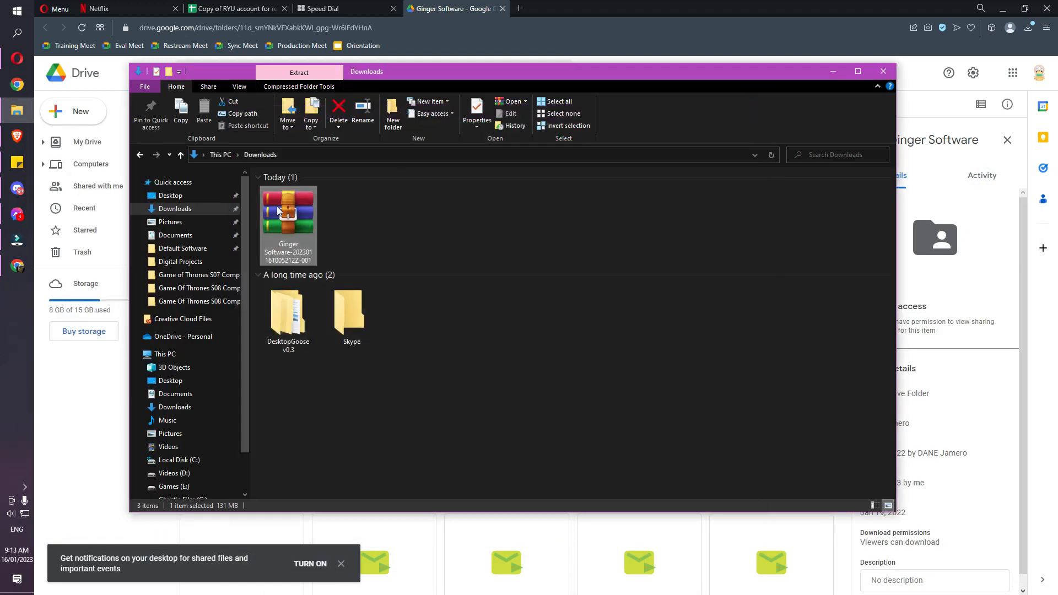
# Cancel extracting the zip's files and go to the Default Software folder instead
pyautogui.rightClick(278, 211)
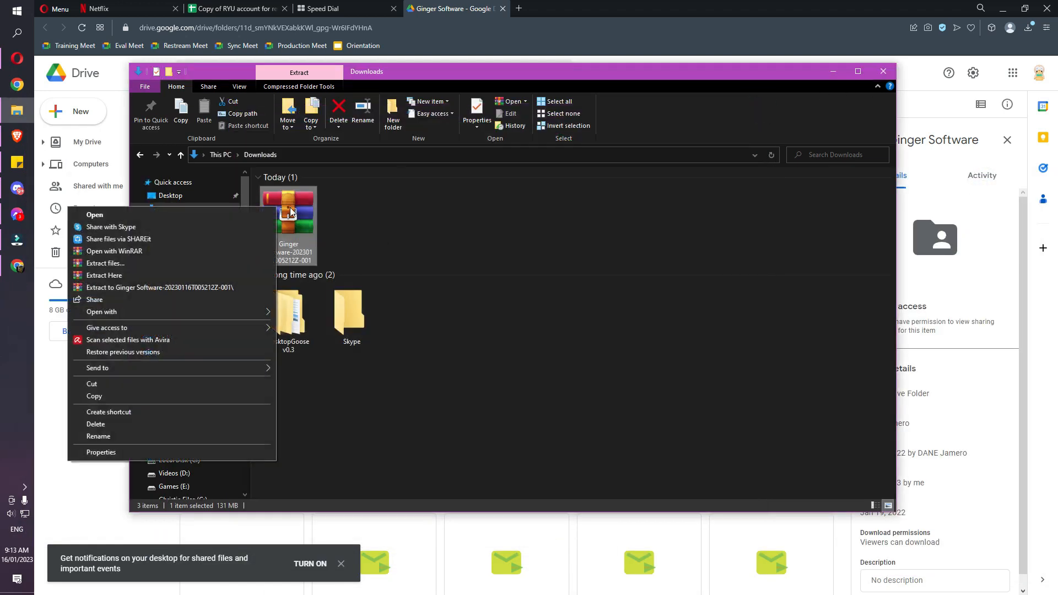
pyautogui.click(110, 264)
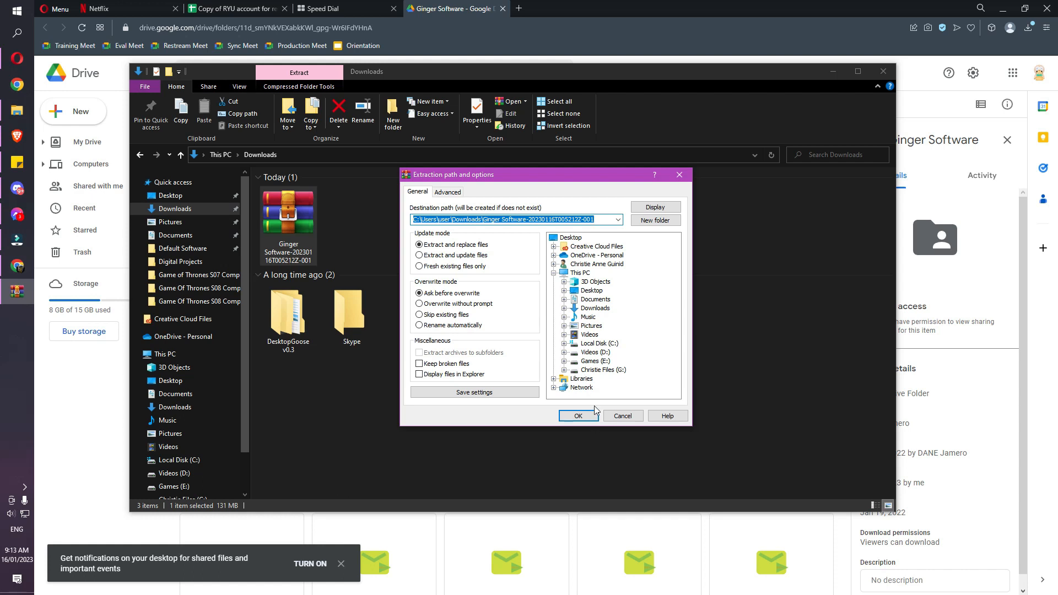
pyautogui.click(622, 415)
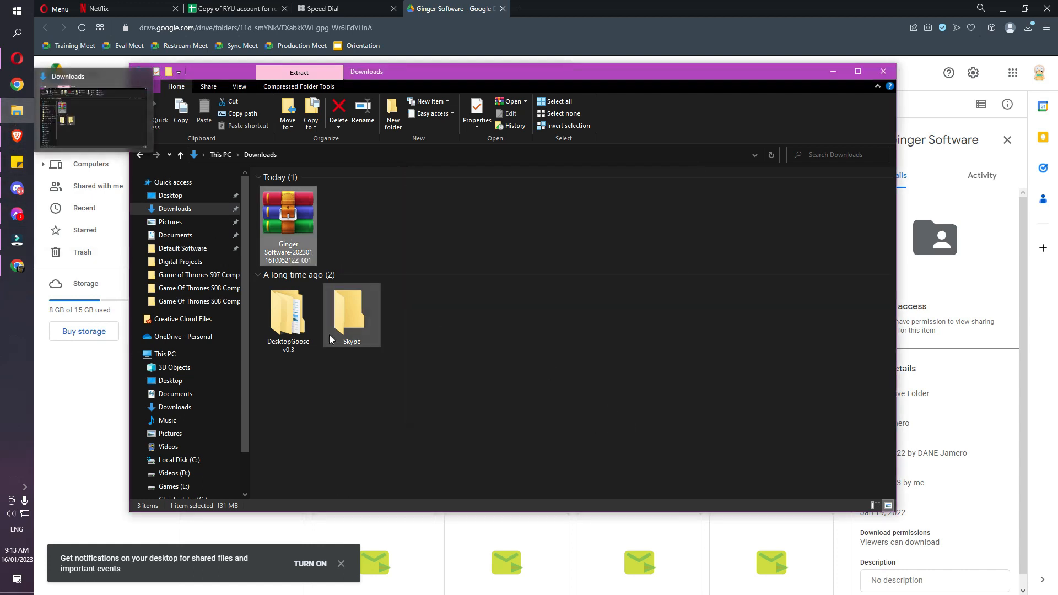
pyautogui.click(179, 249)
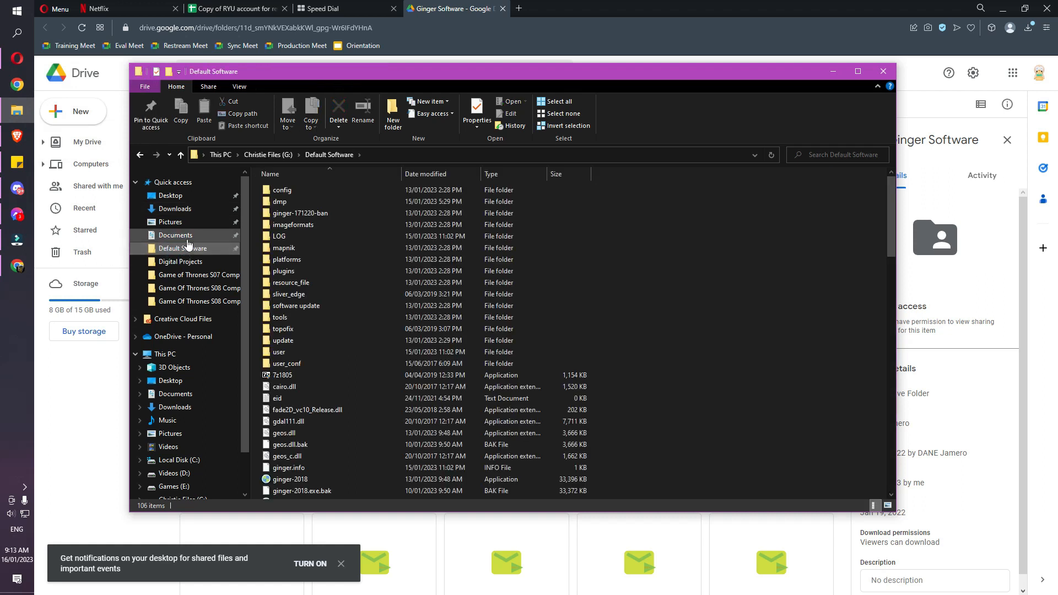
# Launch ginger-2018, accept the data agreement, log in, and maximize the building_draw task window
pyautogui.scroll(-1, 462, 295)
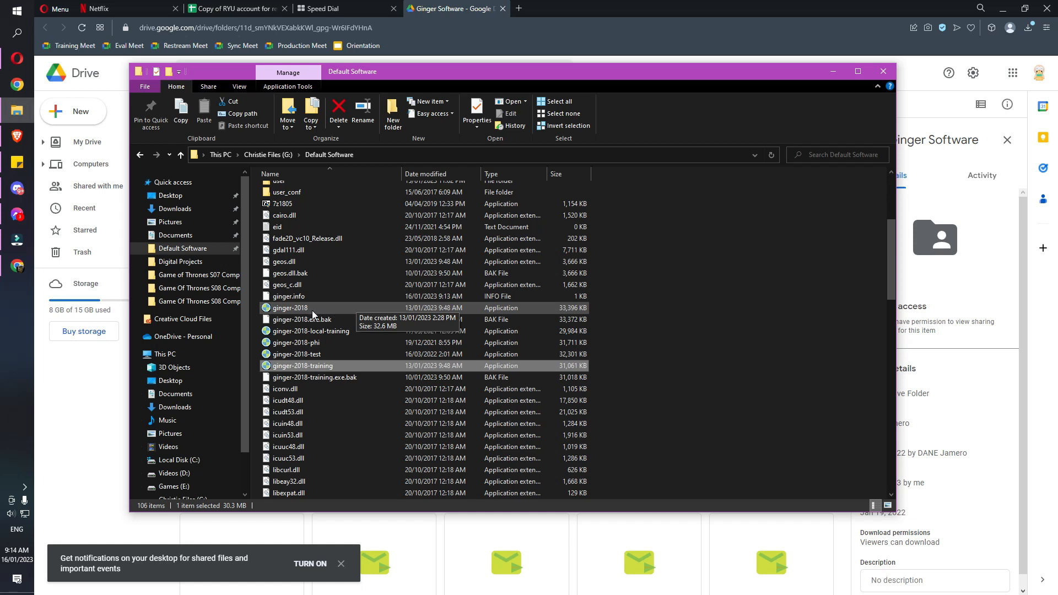
pyautogui.doubleClick(296, 309)
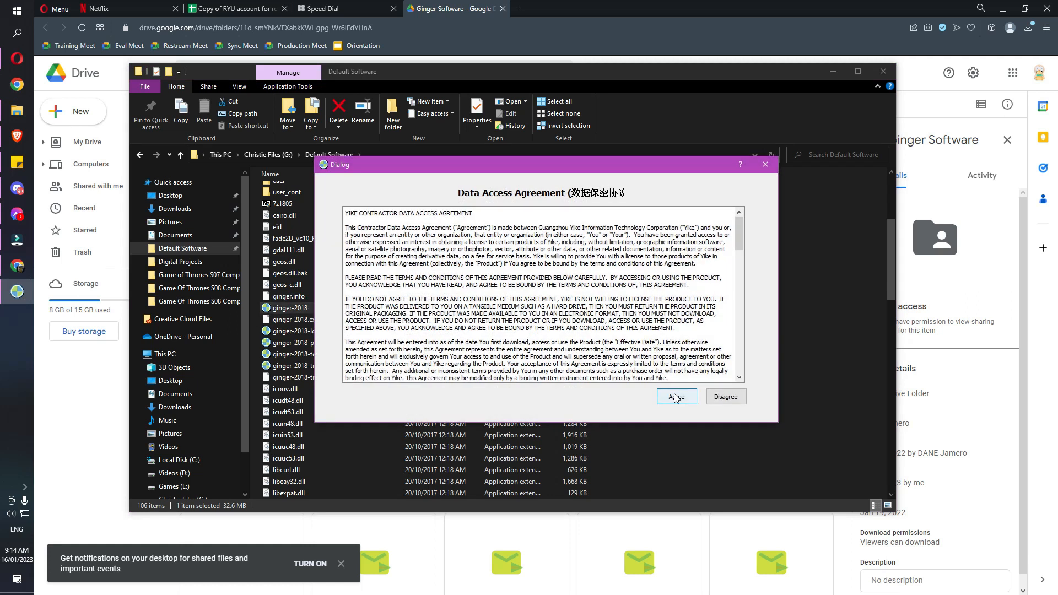
pyautogui.click(676, 398)
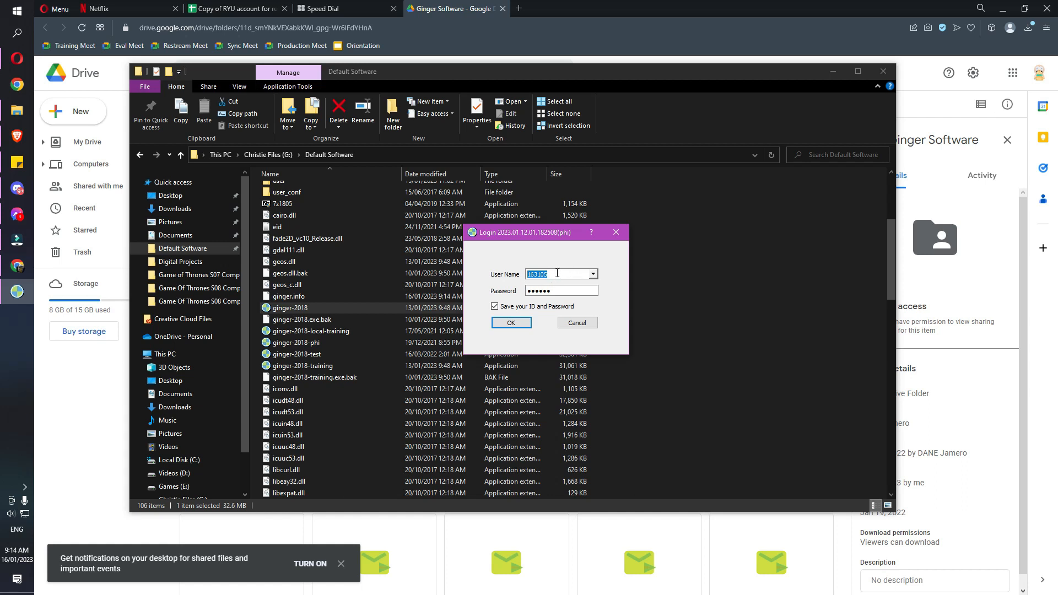
pyautogui.click(510, 324)
pyautogui.click(510, 325)
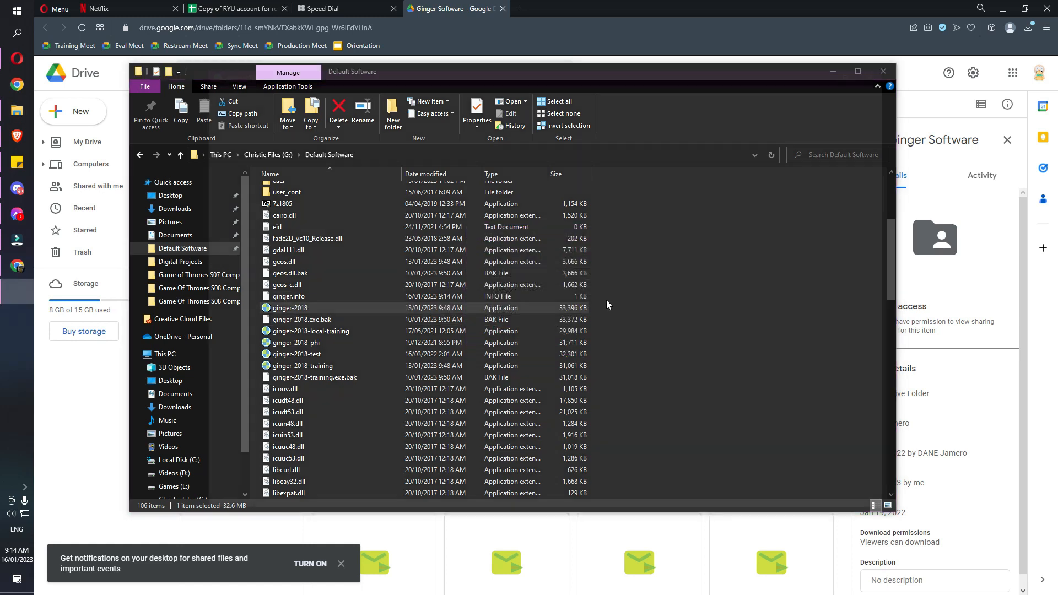
pyautogui.moveTo(551, 70); pyautogui.dragTo(352, 2)
# Zoom and pan onto the central houses, then toggle from M to A mode for drawing
pyautogui.scroll(3, 567, 311)
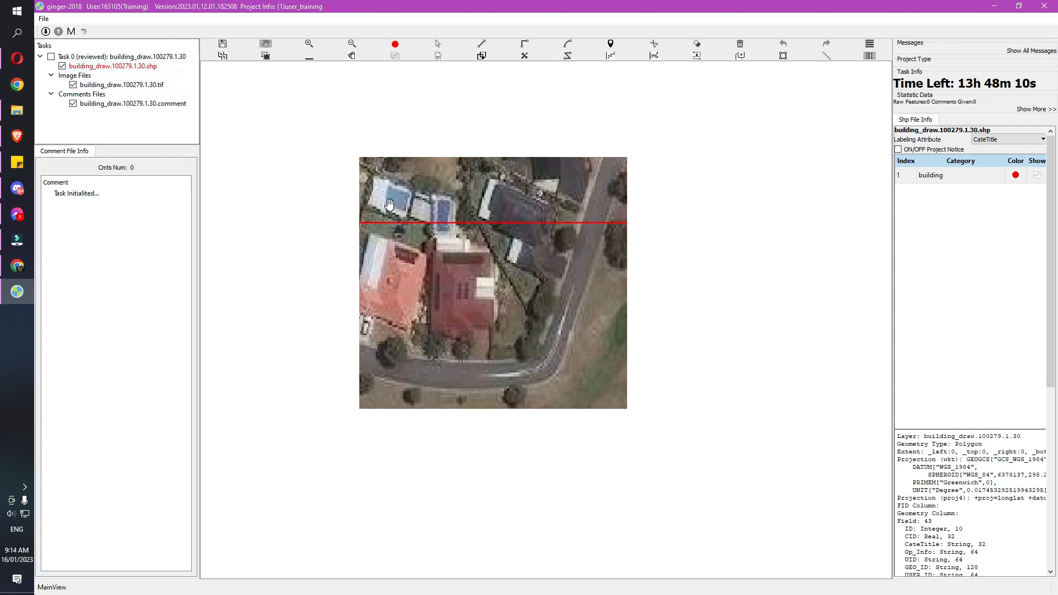
pyautogui.moveTo(257, 141); pyautogui.dragTo(264, 149)
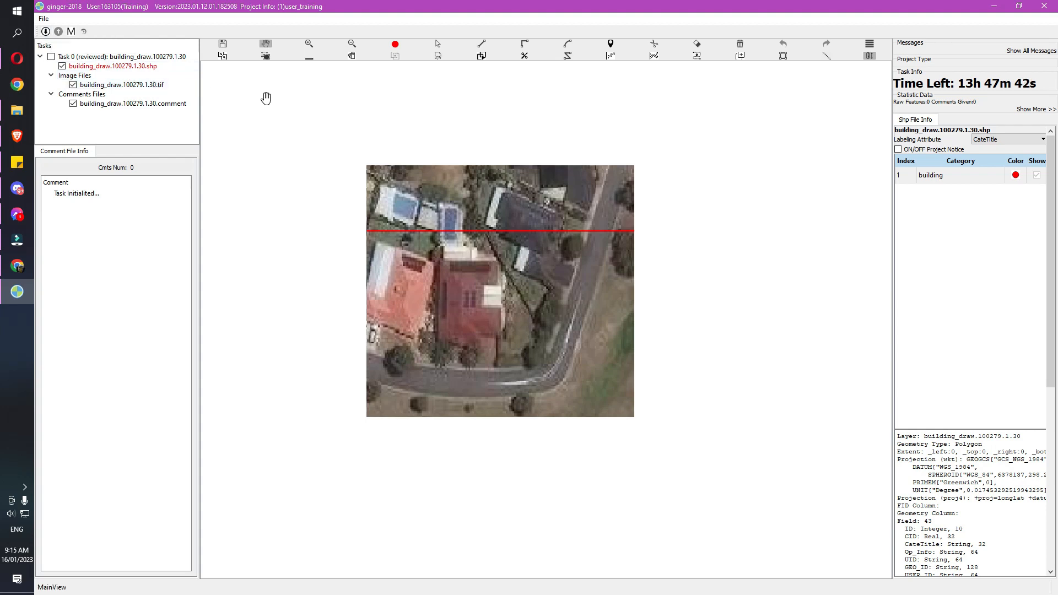
pyautogui.click(71, 32)
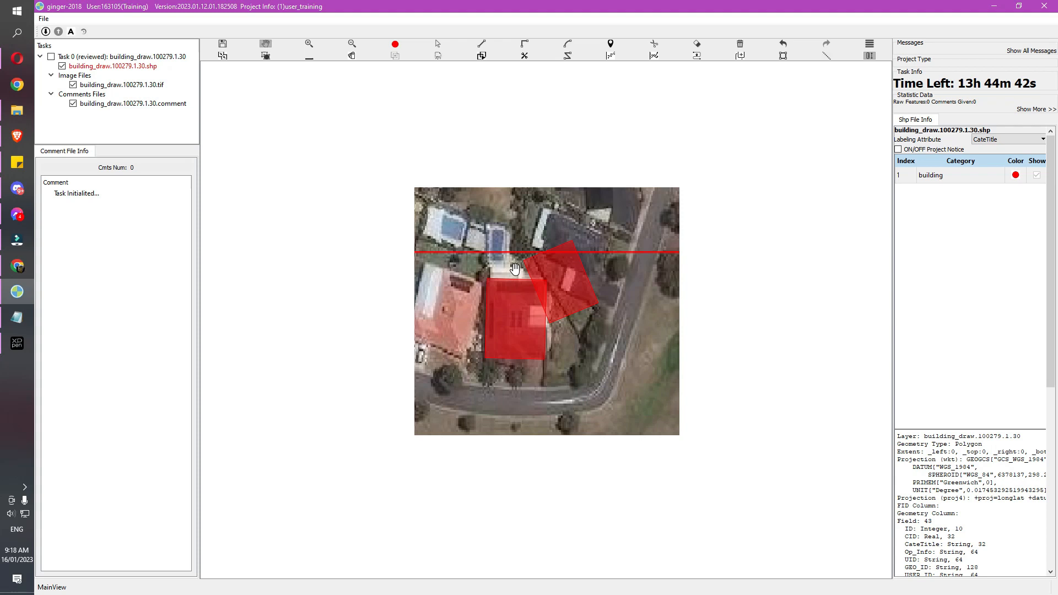
# Nudge the map up and run the Ctrl+T topology check, revealing a POST_SHIFT_OVERLAP error
pyautogui.moveTo(503, 235); pyautogui.dragTo(503, 224)
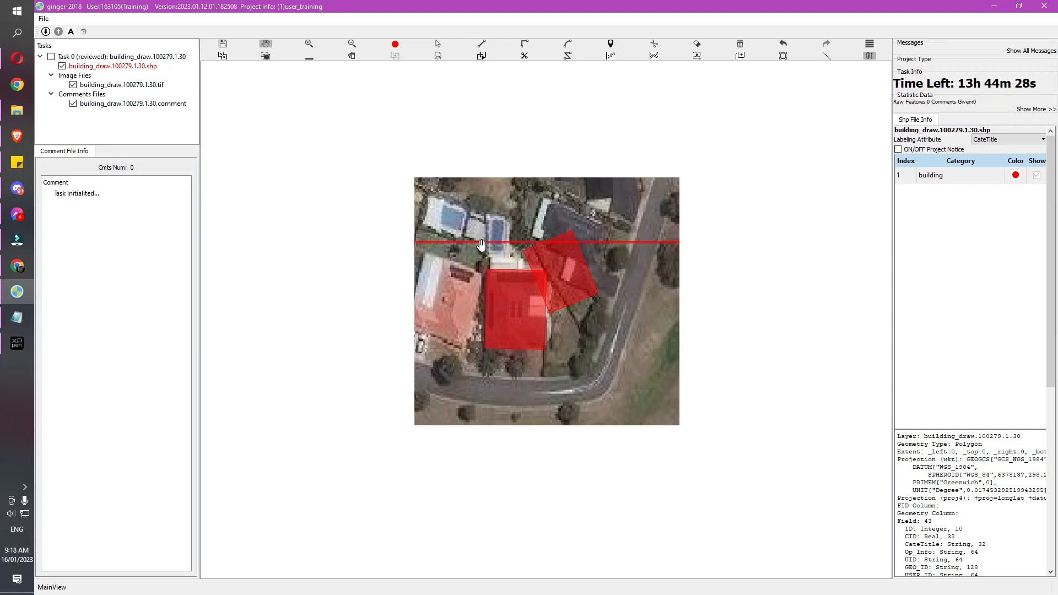
pyautogui.press('ctrl')
pyautogui.hotkey('ctrl', 't')
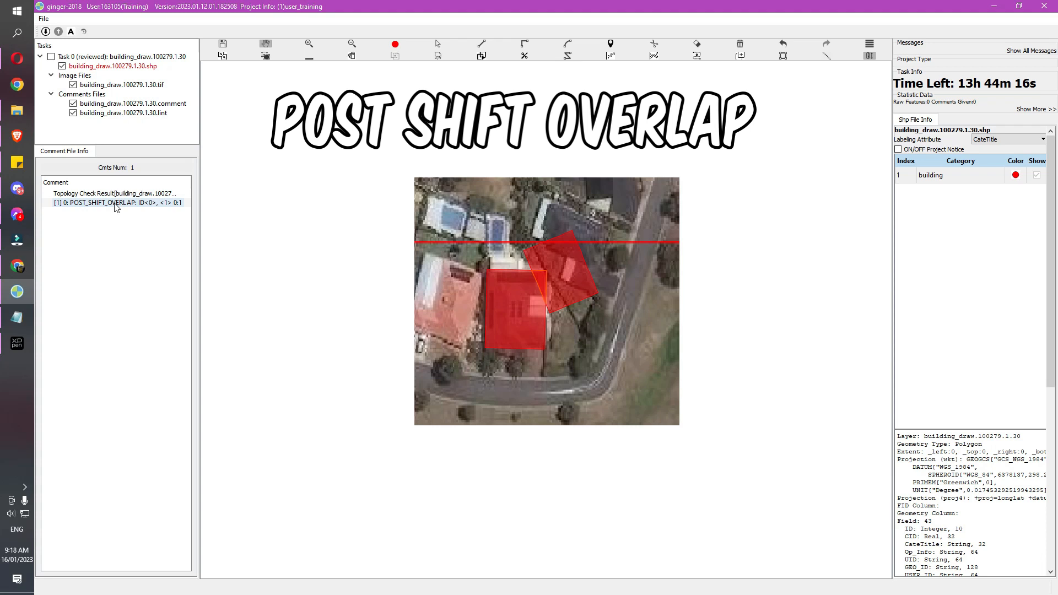
# Zoom to the reported overlap and delete the overlapping right building polygon
pyautogui.click(115, 203)
pyautogui.scroll(-3, 483, 246)
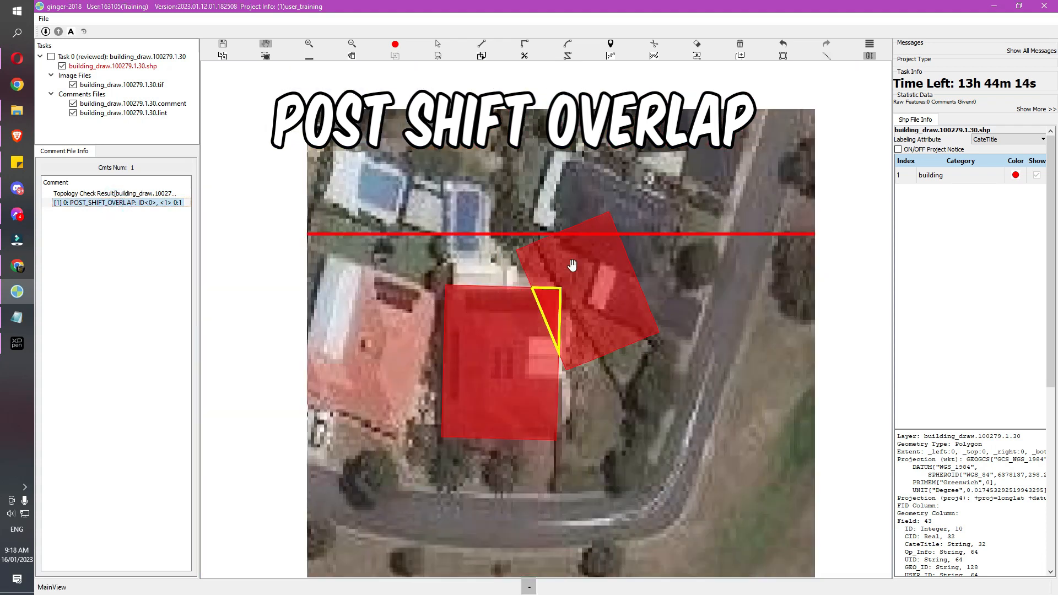
pyautogui.scroll(3, 547, 318)
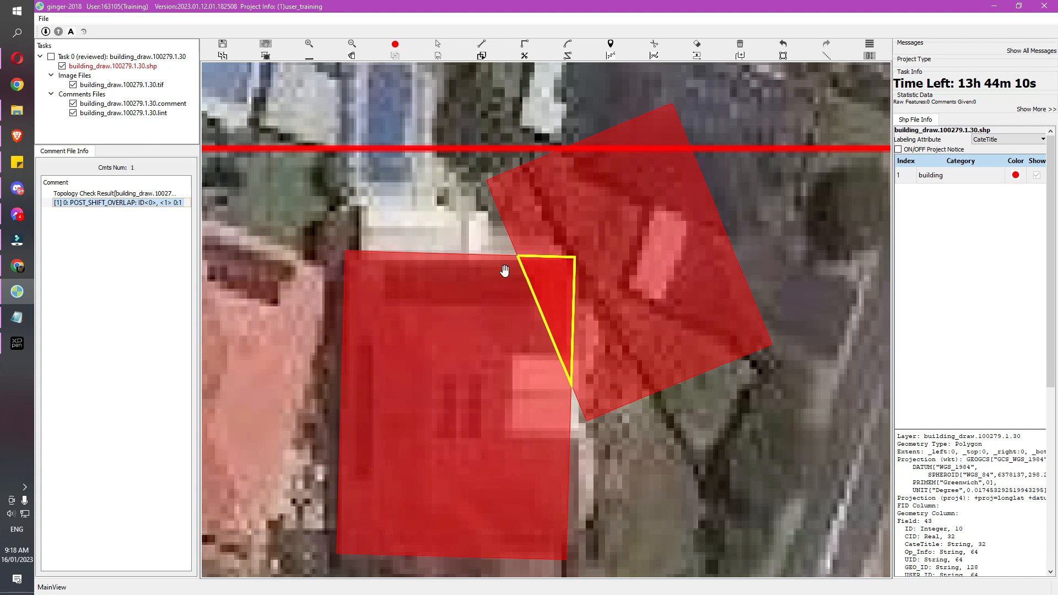
pyautogui.scroll(-3, 518, 267)
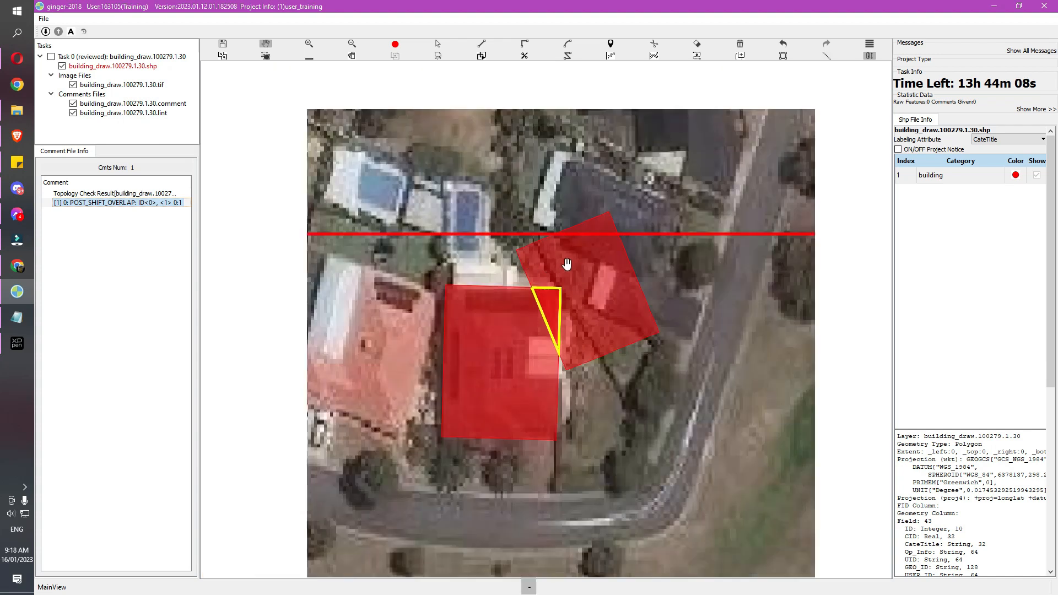
pyautogui.rightClick(567, 265)
pyautogui.click(567, 261)
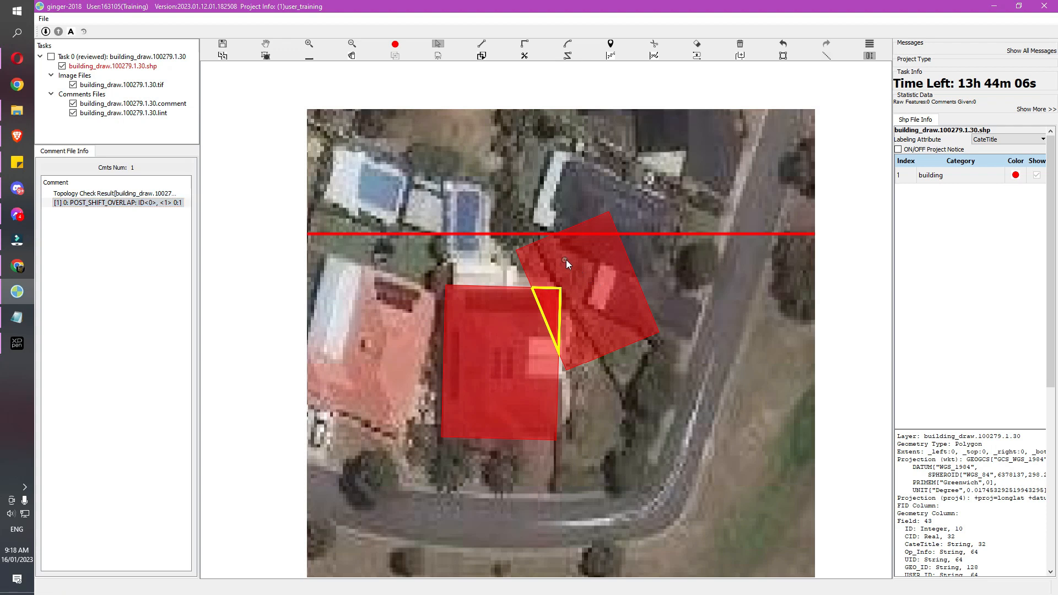
pyautogui.moveTo(586, 291); pyautogui.dragTo(621, 274)
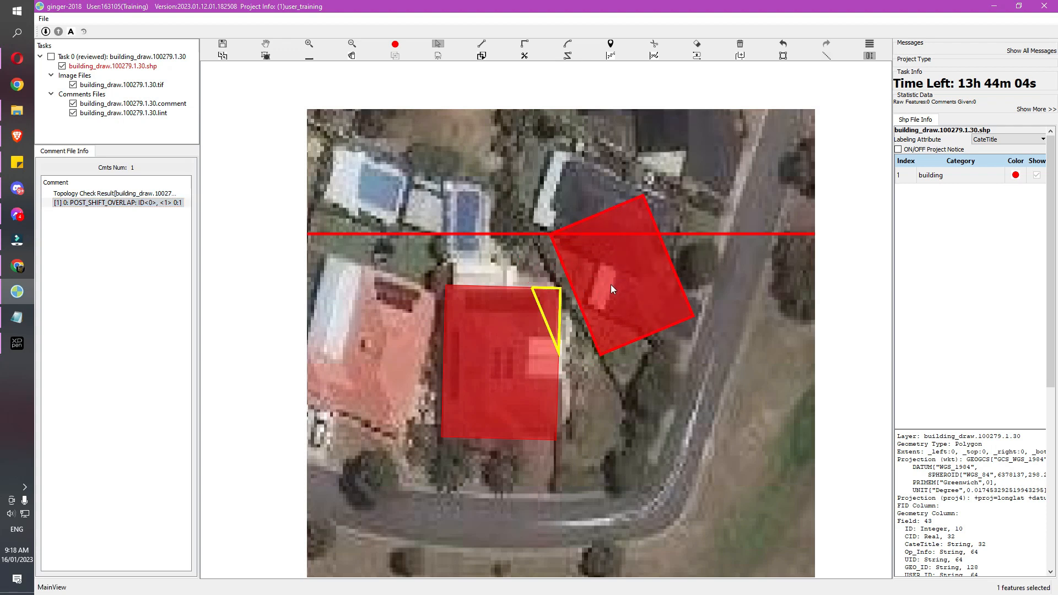
pyautogui.hotkey('ctrl', 'z')
pyautogui.click(592, 279)
pyautogui.press('Delete')
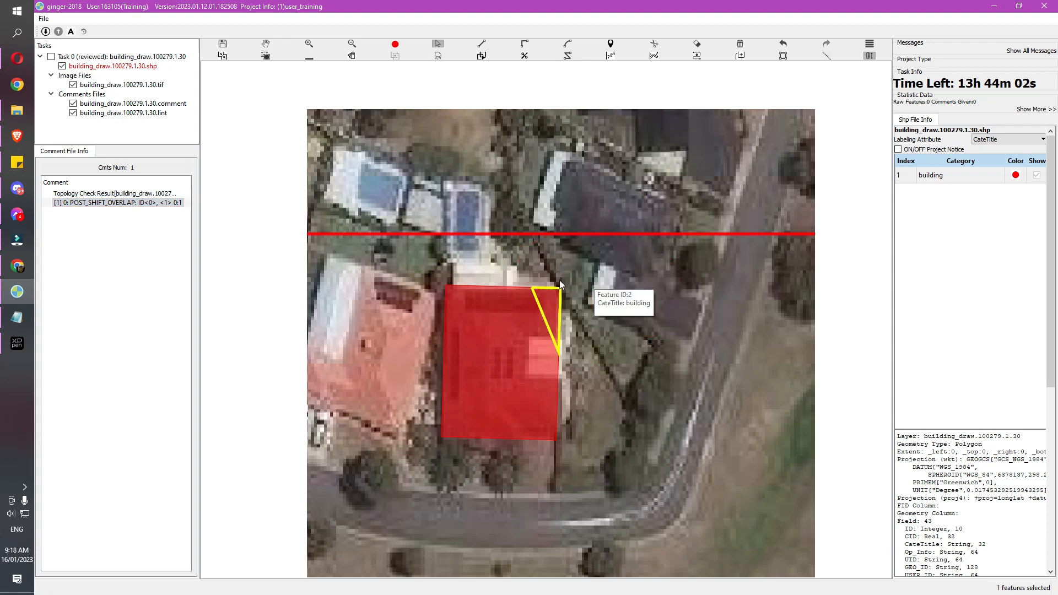
# Draw a replacement rectangle right of the house, then delete it as misplaced
pyautogui.rightClick(597, 276)
pyautogui.moveTo(597, 275); pyautogui.dragTo(564, 257)
pyautogui.press('=')
pyautogui.press('-')
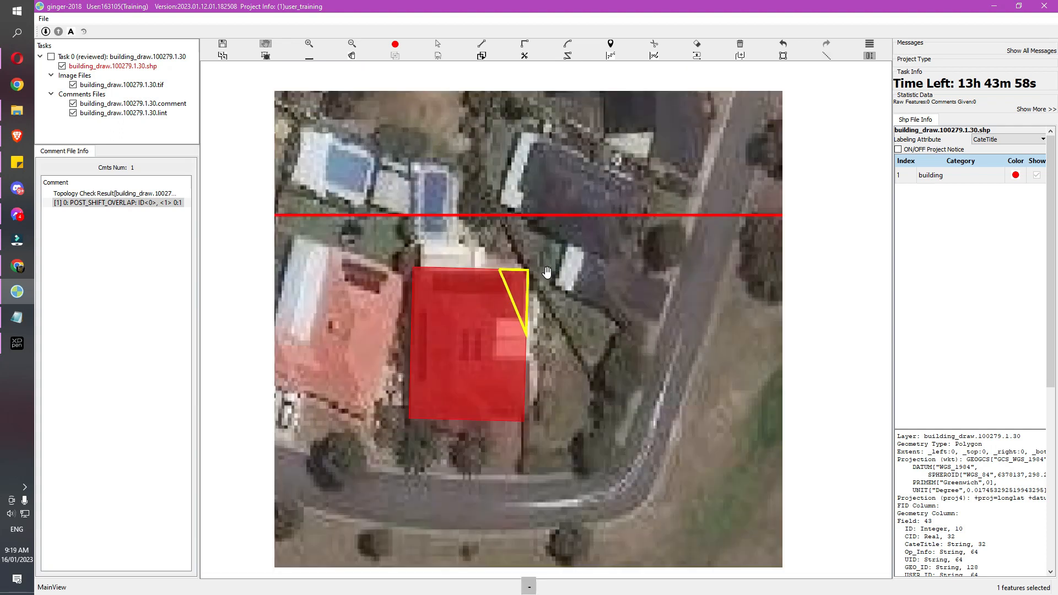
pyautogui.press('r')
pyautogui.click(544, 271)
pyautogui.click(545, 382)
pyautogui.click(645, 365)
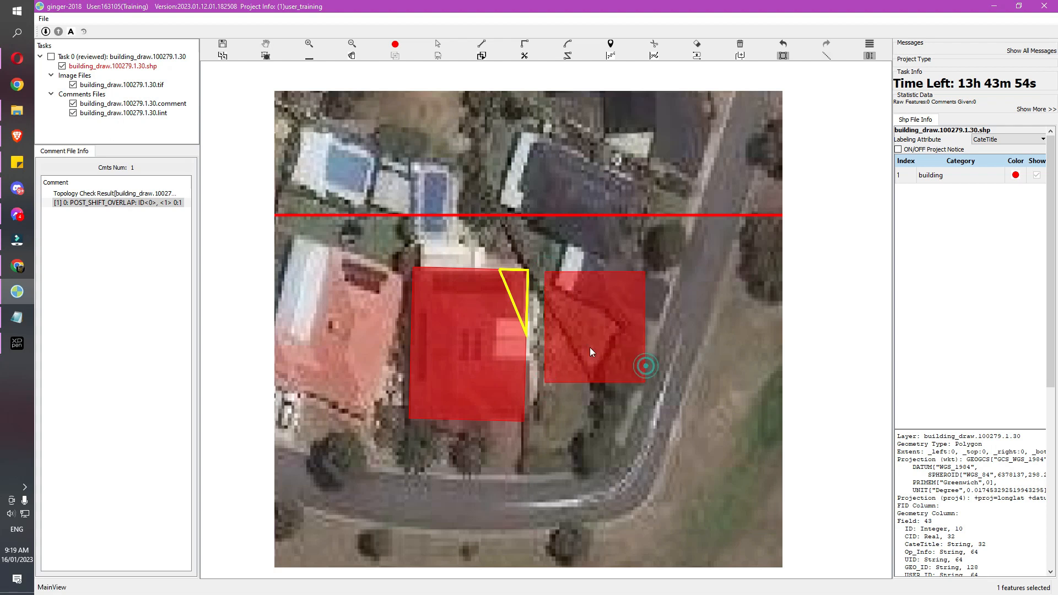
pyautogui.press('s')
pyautogui.click(587, 327)
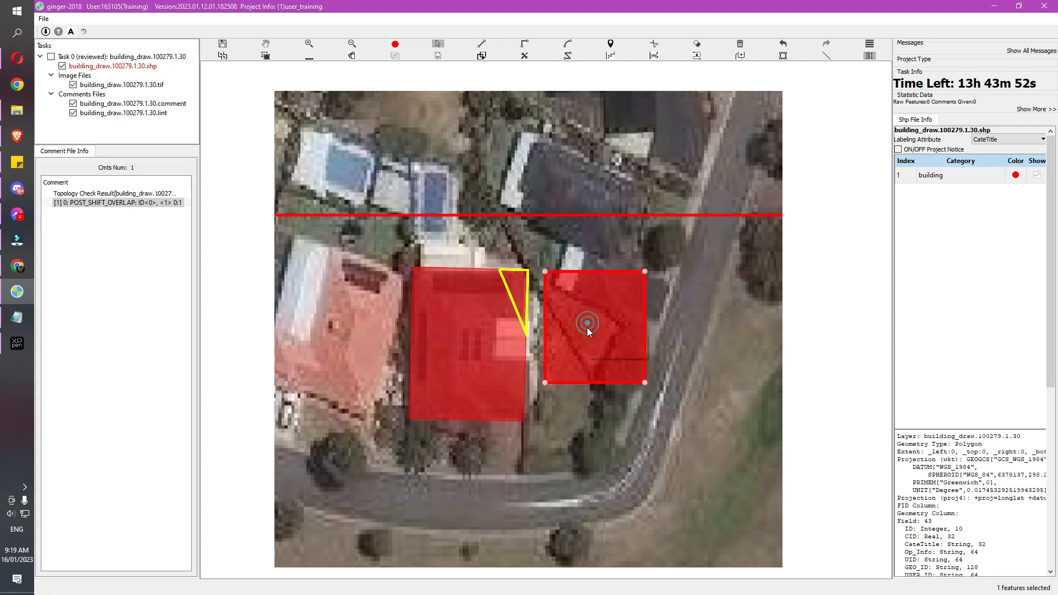
pyautogui.press('Delete')
# Redraw the rectangle flush against the house's right edge and save, leaving zero topology comments
pyautogui.press('r')
pyautogui.click(528, 270)
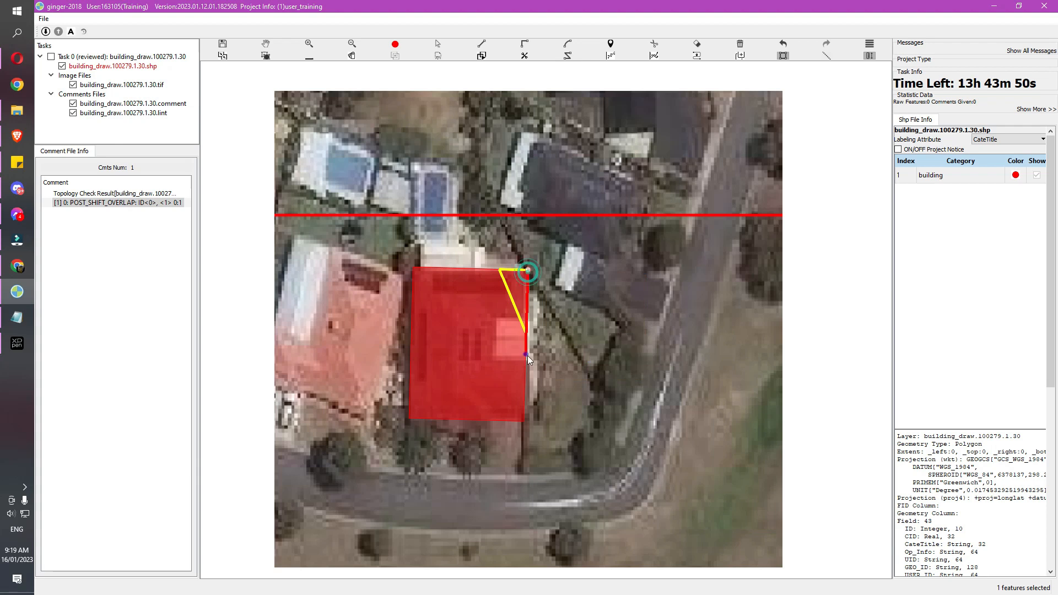
pyautogui.click(527, 354)
pyautogui.click(601, 346)
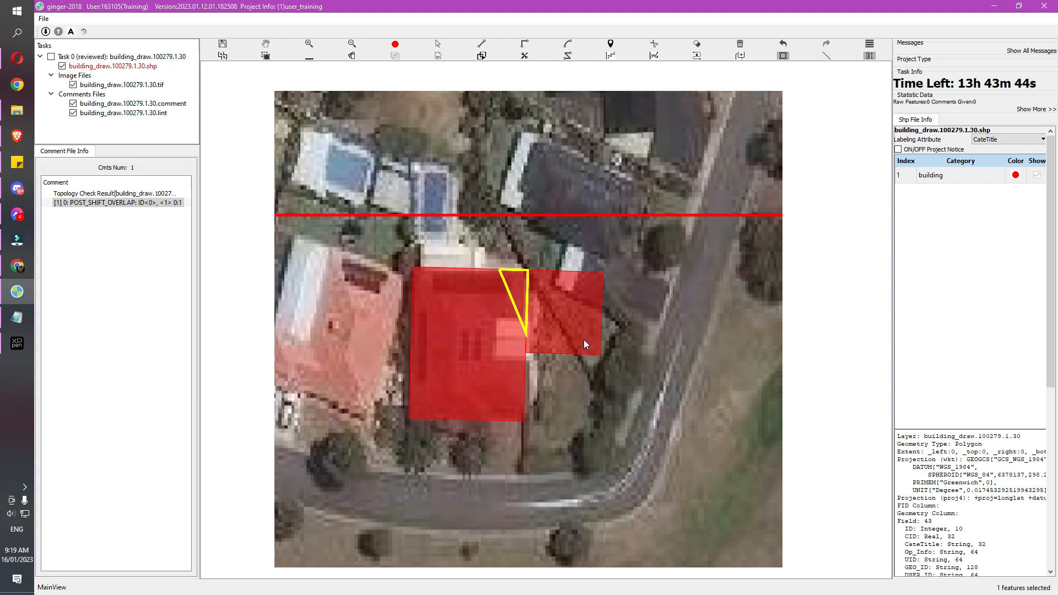
pyautogui.hotkey('ctrl', 's')
pyautogui.click(572, 309)
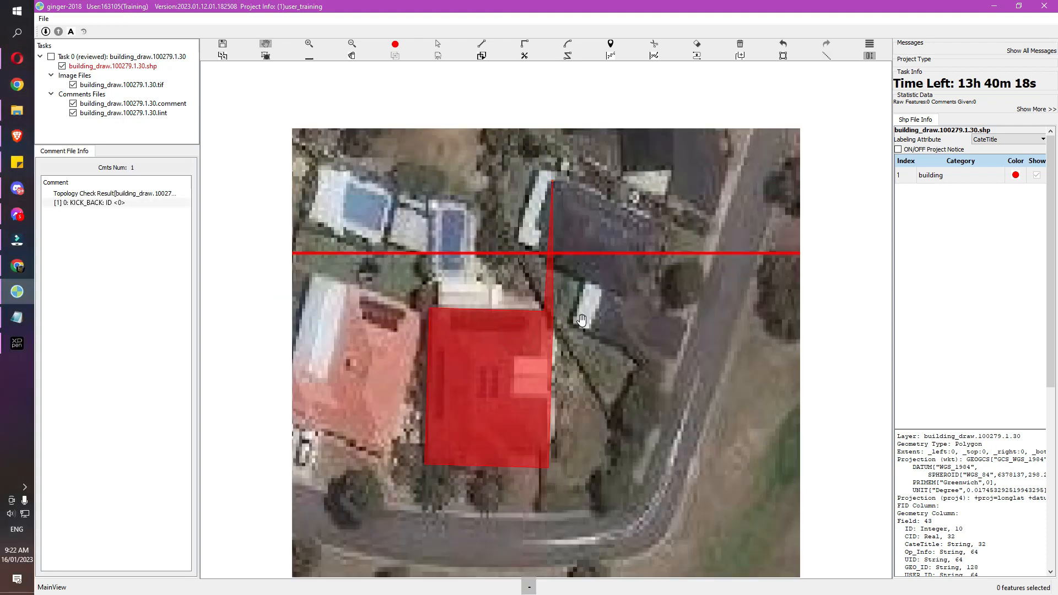
# Pan to the top-right corner and drag the stray vertex back onto it with the vertex tool
pyautogui.scroll(1, 576, 314)
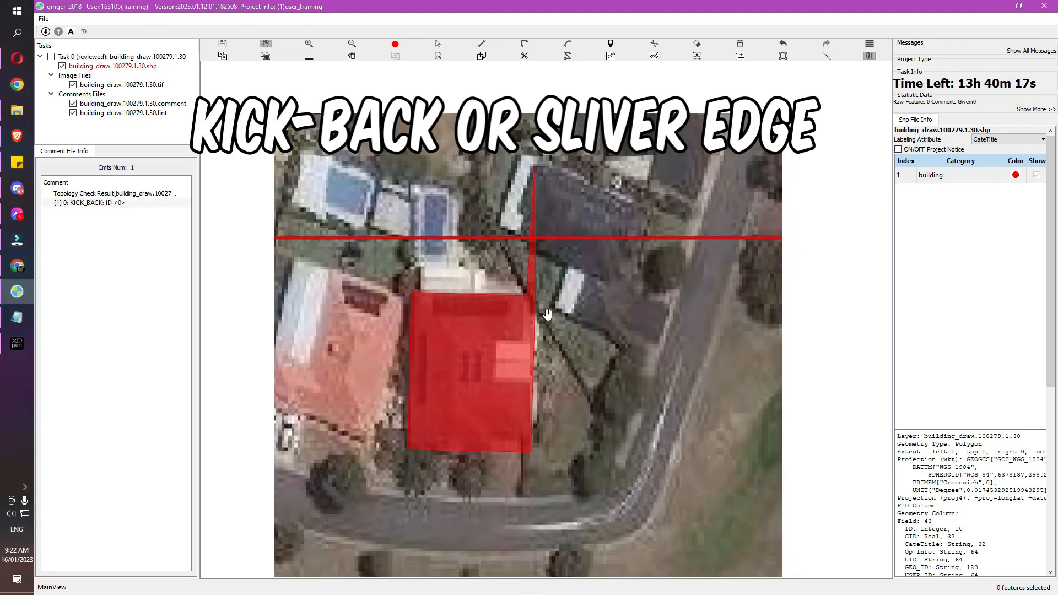
pyautogui.moveTo(566, 270); pyautogui.dragTo(595, 298)
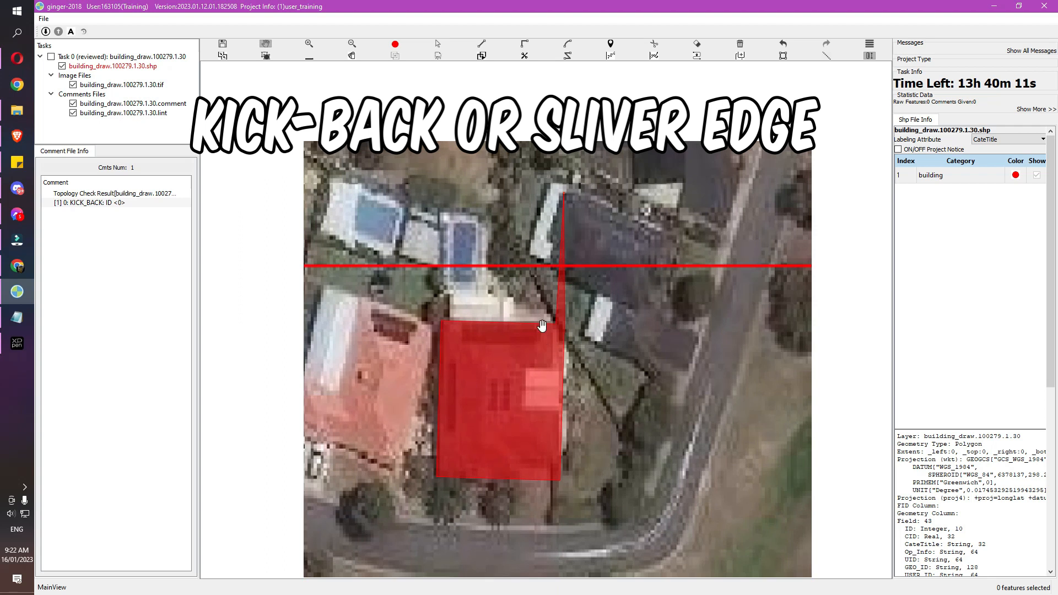
pyautogui.moveTo(610, 287); pyautogui.dragTo(592, 312)
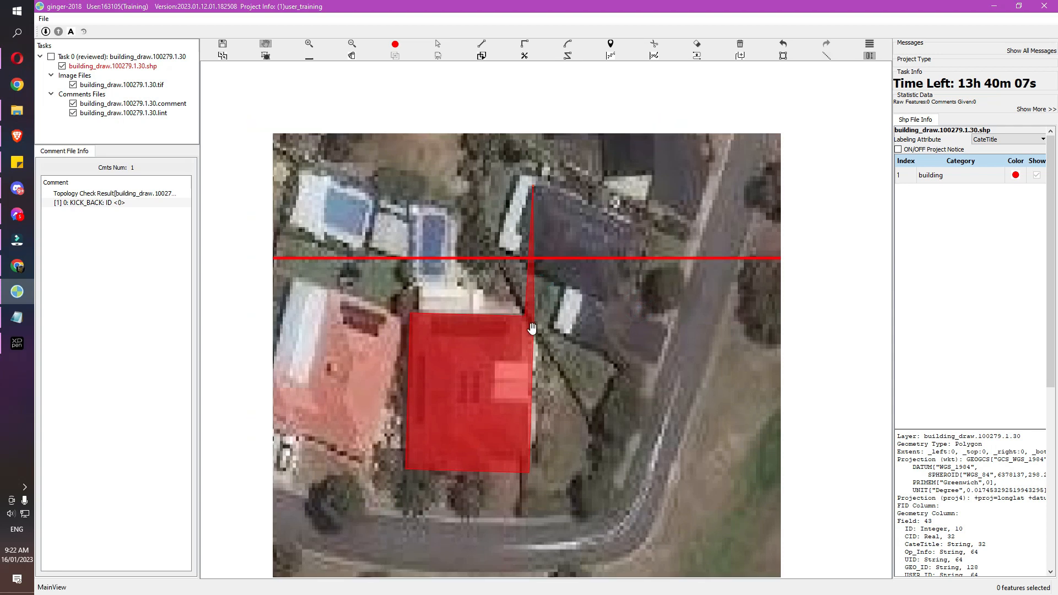
pyautogui.press('v')
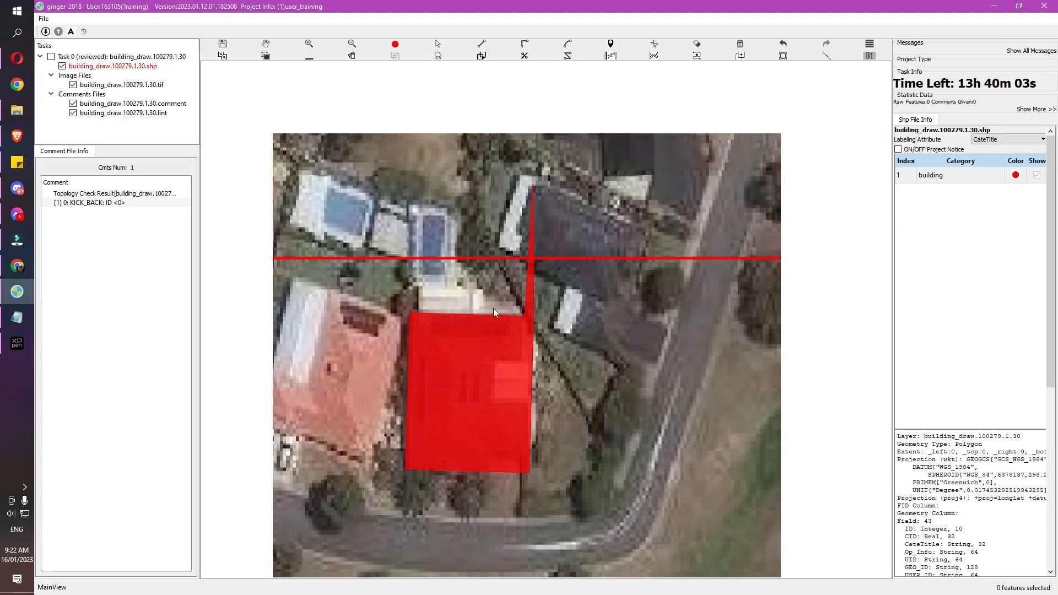
pyautogui.moveTo(525, 315); pyautogui.dragTo(533, 317)
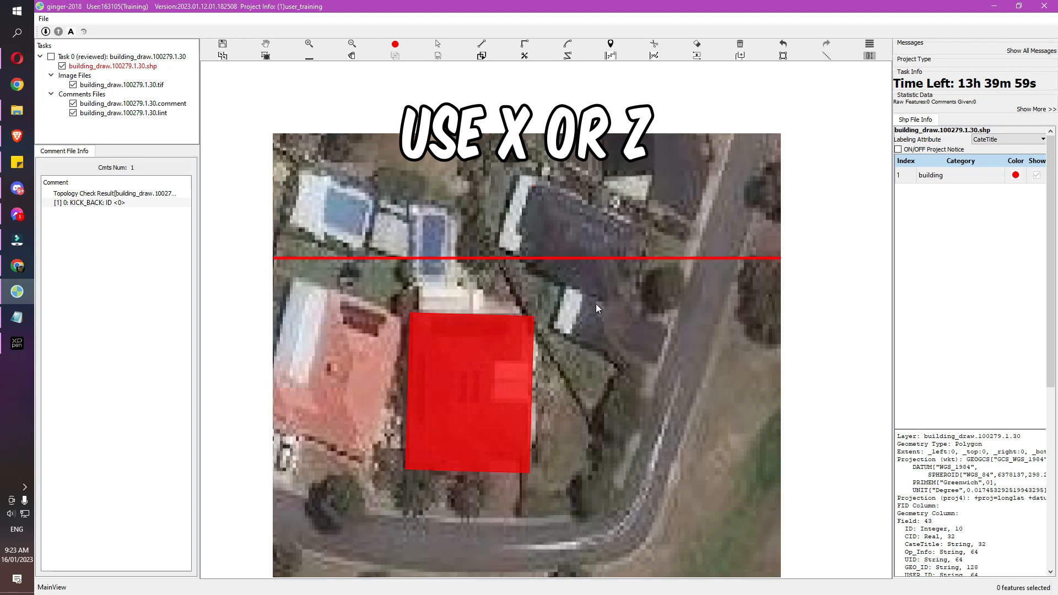
pyautogui.press('-')
pyautogui.press('=')
pyautogui.press('-')
pyautogui.moveTo(583, 352); pyautogui.dragTo(576, 317)
pyautogui.press('=')
pyautogui.press('Escape')
# Draw a small rectangle beside the house and select both building polygons together
pyautogui.press('v')
pyautogui.click(537, 215)
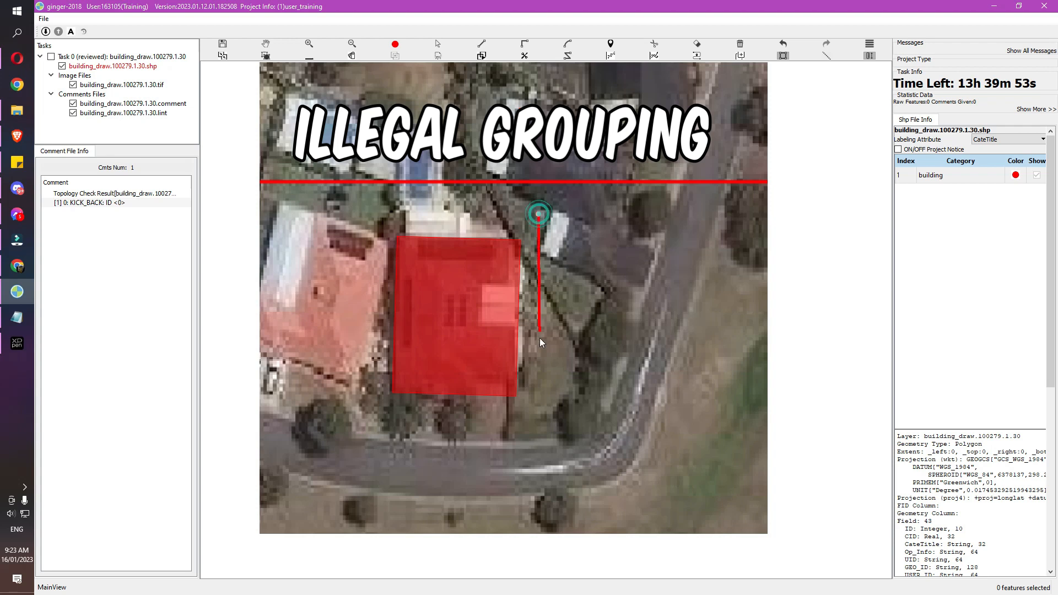
pyautogui.click(539, 341)
pyautogui.press('Escape')
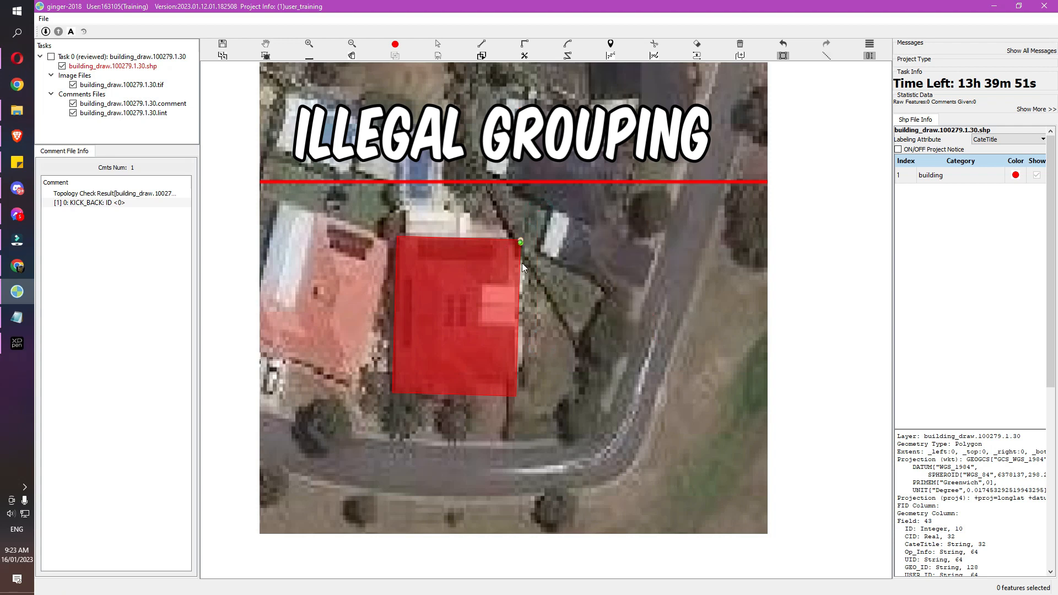
pyautogui.click(517, 374)
pyautogui.click(517, 343)
pyautogui.click(581, 332)
pyautogui.press('Escape')
pyautogui.moveTo(557, 297); pyautogui.dragTo(482, 399)
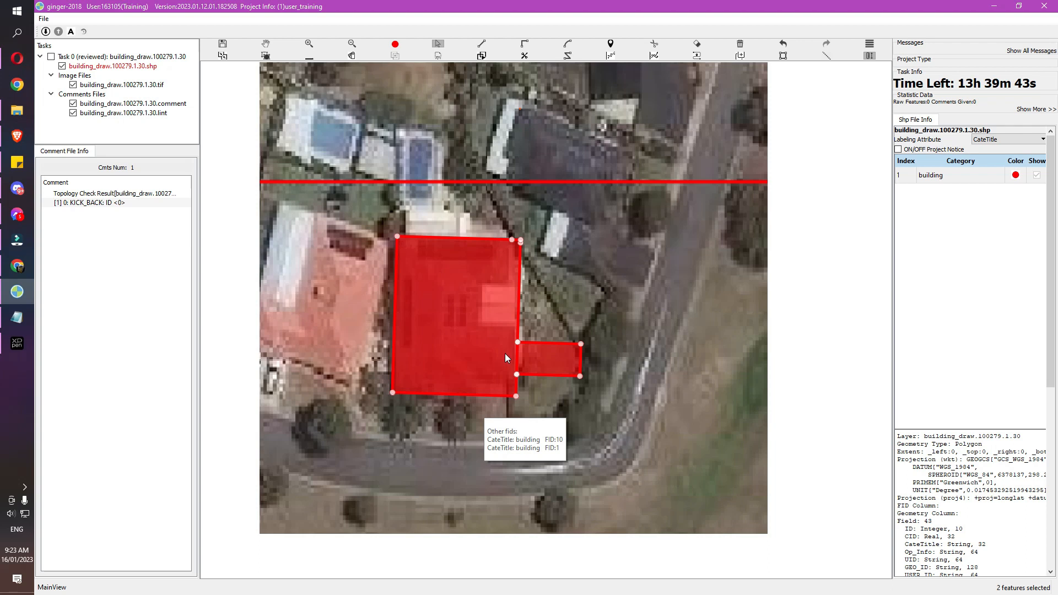
# Redraw the small rectangle apart from the house and run the topology check
pyautogui.scroll(2, 530, 309)
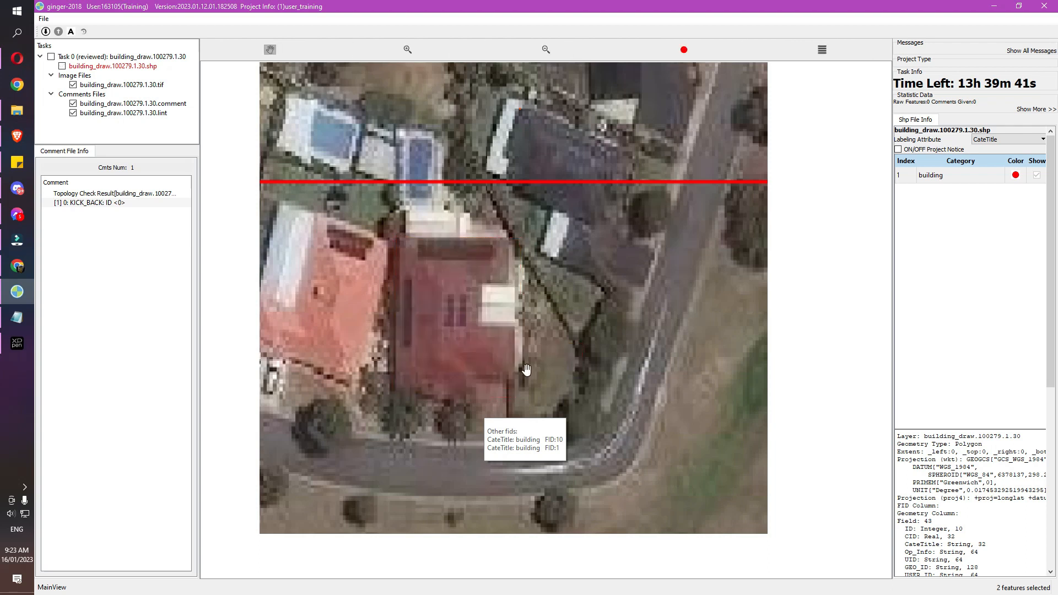
pyautogui.scroll(-2, 523, 357)
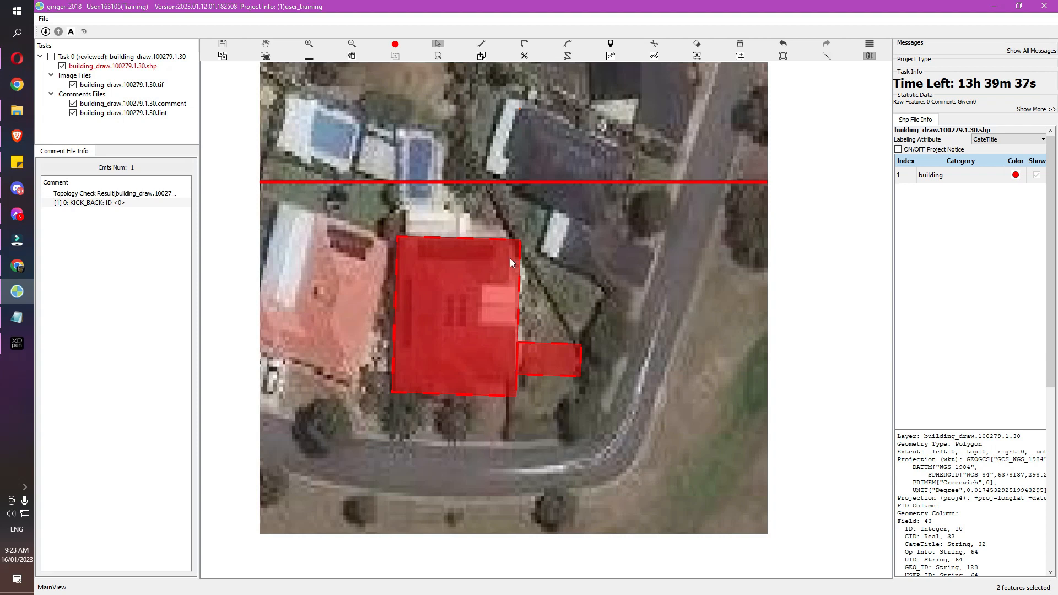
pyautogui.click(543, 360)
pyautogui.press('Delete')
pyautogui.press('r')
pyautogui.moveTo(535, 339)
pyautogui.mouseDown()
pyautogui.moveTo(553, 380)
pyautogui.moveTo(592, 381)
pyautogui.mouseUp()
pyautogui.click(504, 382)
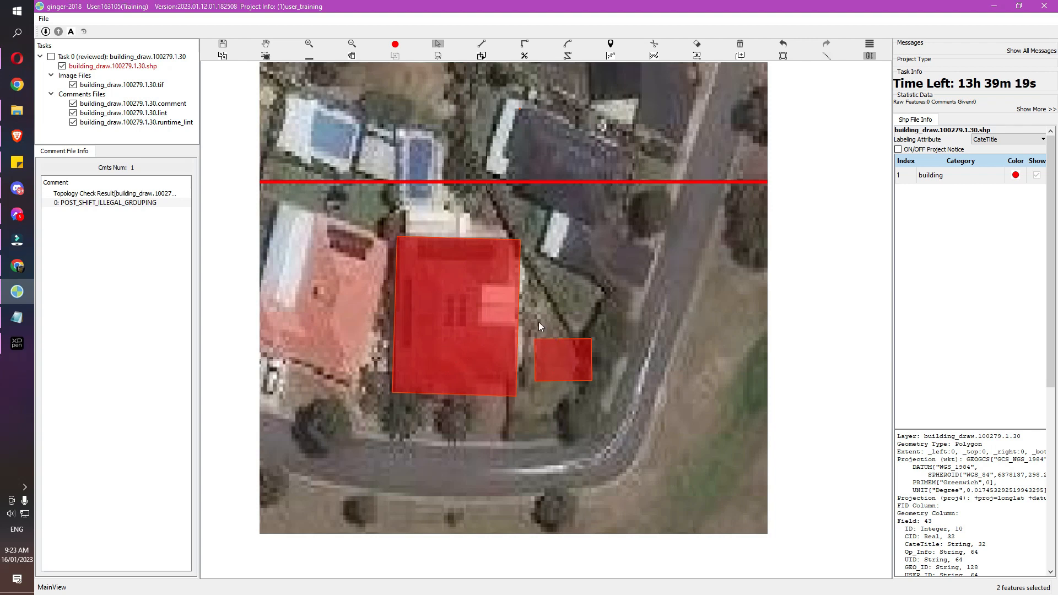
# Zoom and pan around both buildings to review the POST_SHIFT_ILLEGAL_GROUPING result
pyautogui.scroll(-2, 551, 350)
pyautogui.press('=')
pyautogui.moveTo(546, 324); pyautogui.dragTo(517, 297)
pyautogui.press('-')
pyautogui.moveTo(504, 248); pyautogui.dragTo(508, 267)
pyautogui.press('=')
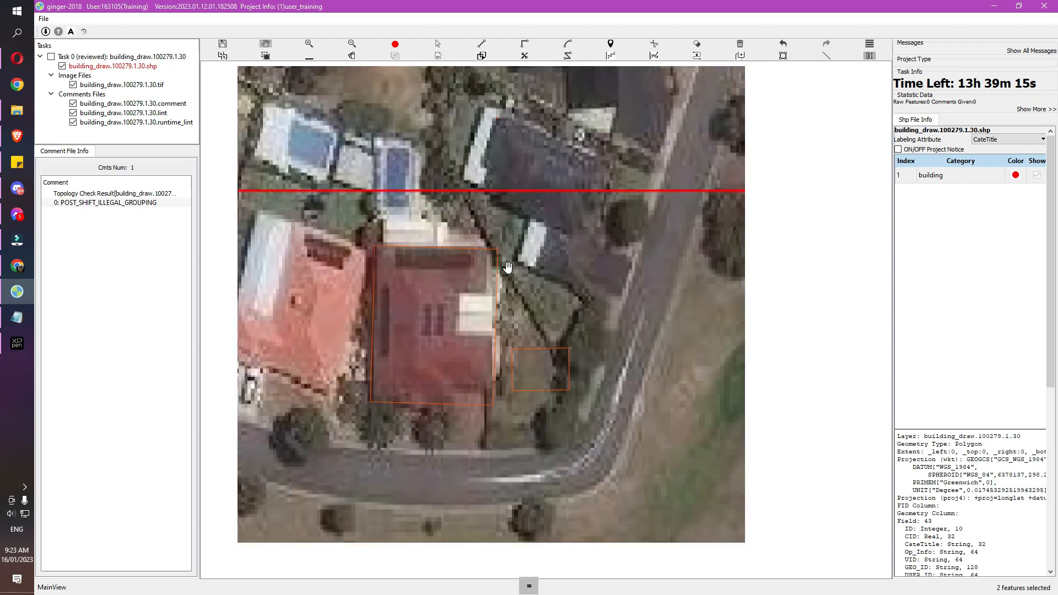
pyautogui.press('Escape')
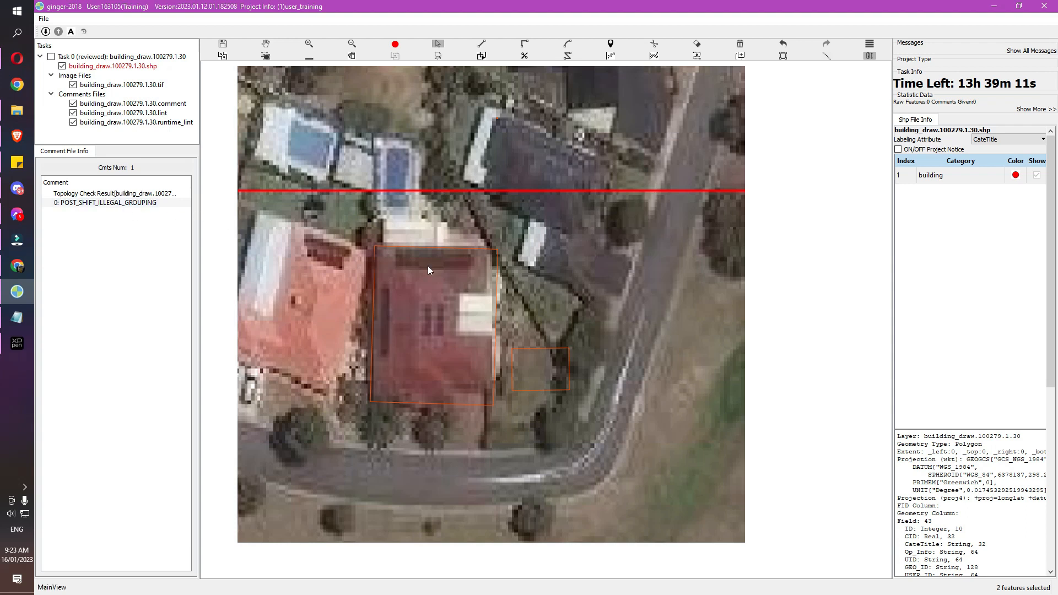
pyautogui.press('space')
pyautogui.moveTo(477, 301); pyautogui.dragTo(500, 298)
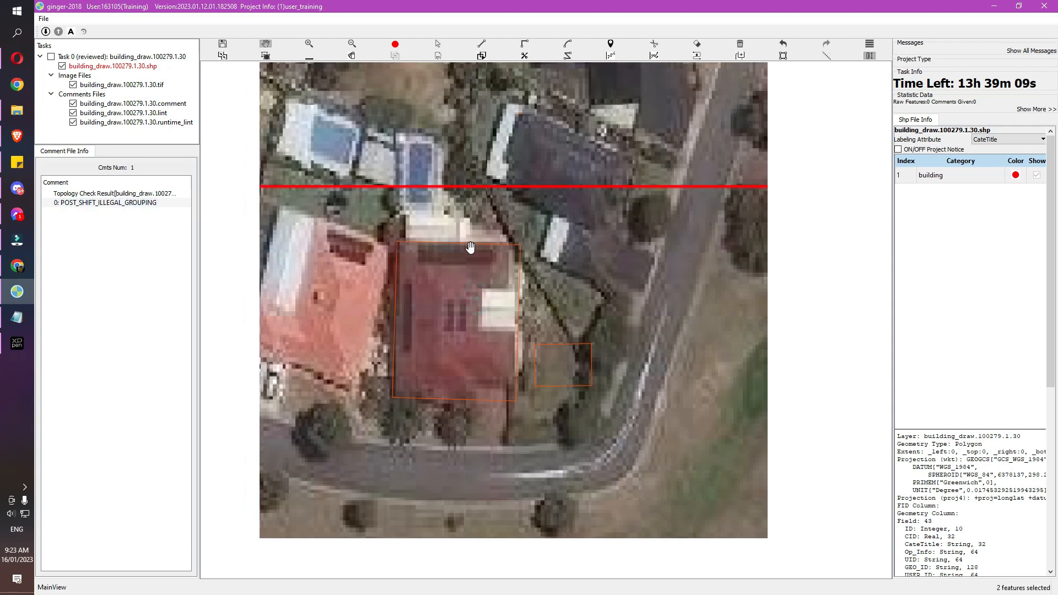
# Draw a large rotated rectangle covering the whole house
pyautogui.press('r')
pyautogui.click(393, 185)
pyautogui.click(384, 349)
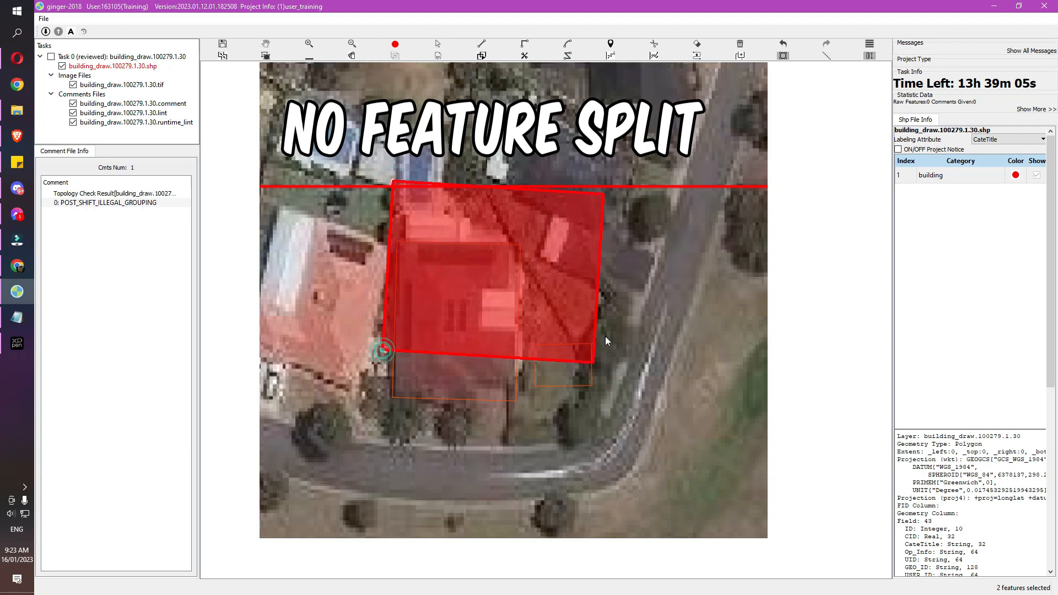
pyautogui.click(633, 362)
# Cut a four-corner rectangular hole in the middle of the large polygon with the eraser tool
pyautogui.press('e')
pyautogui.click(464, 230)
pyautogui.click(460, 300)
pyautogui.click(567, 308)
pyautogui.click(570, 237)
pyautogui.click(462, 230)
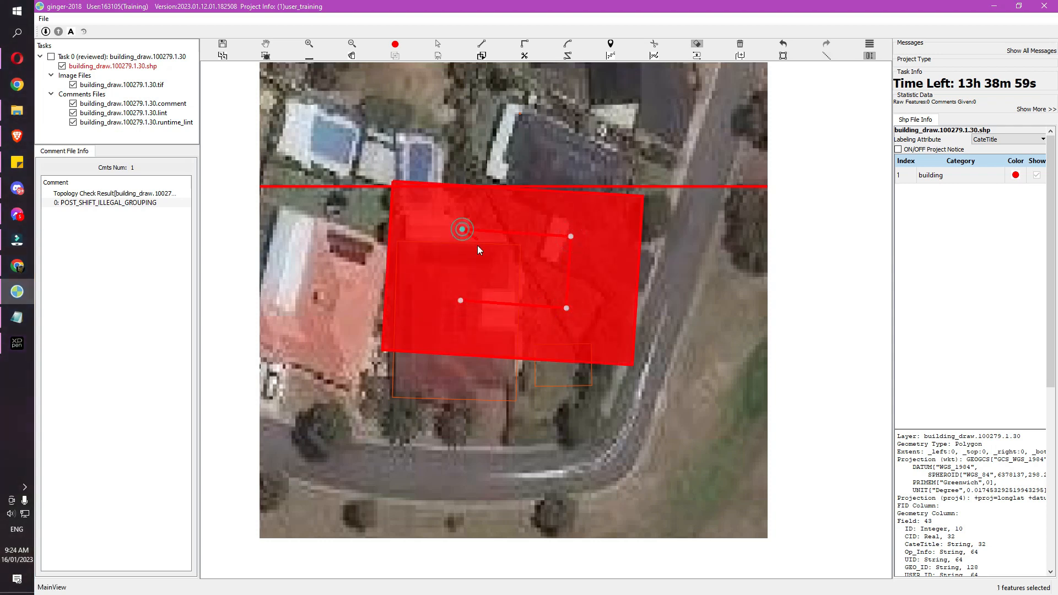
pyautogui.rightClick(476, 254)
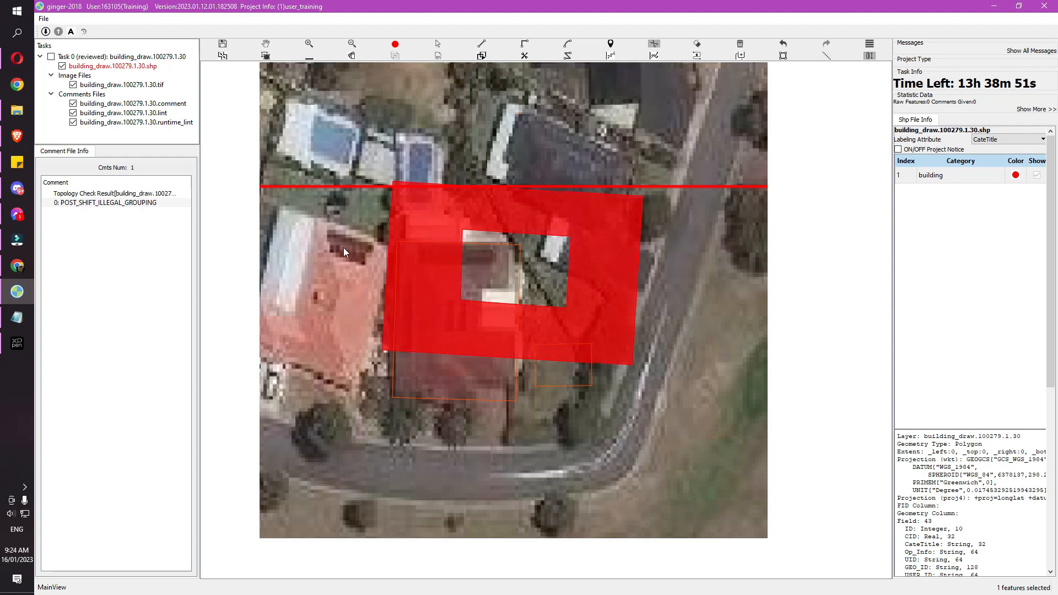
pyautogui.press('t')
# Apply the split, hit the no-feature-split error, and redraw the split line across the polygon
pyautogui.rightClick(547, 273)
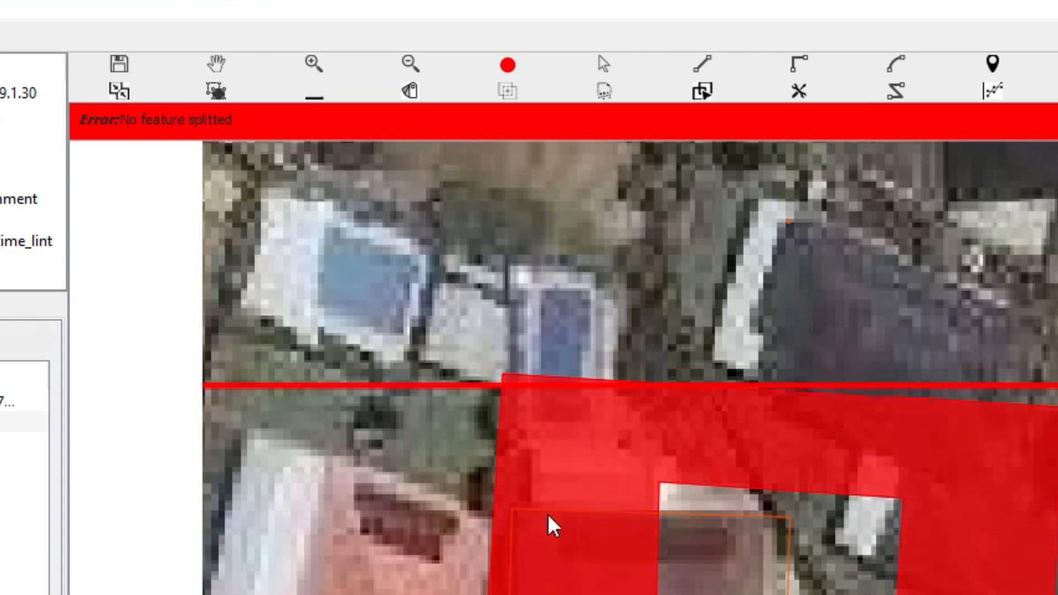
pyautogui.click(424, 567)
pyautogui.click(751, 564)
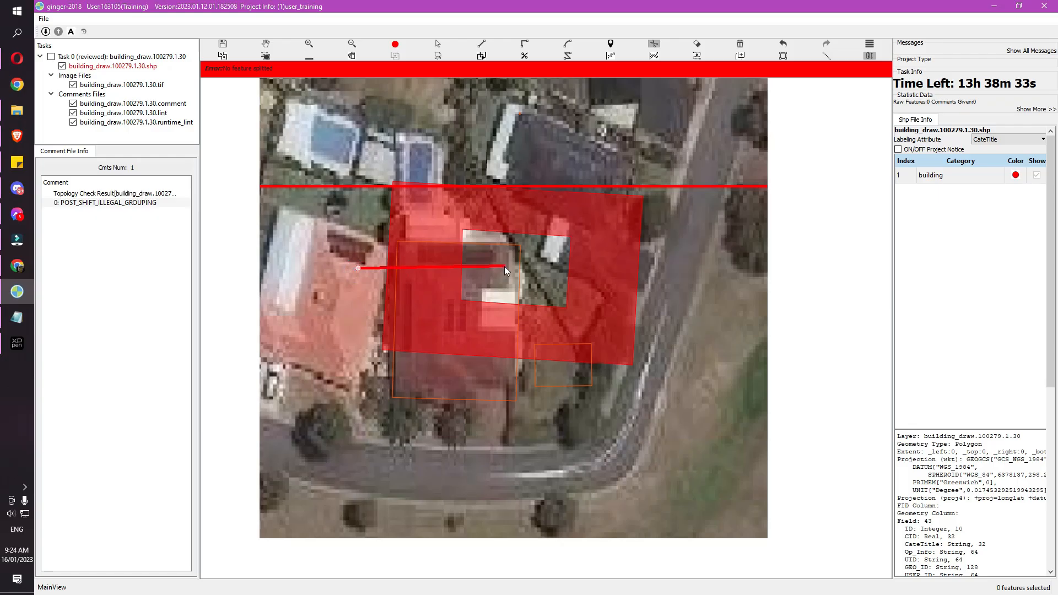
pyautogui.click(503, 266)
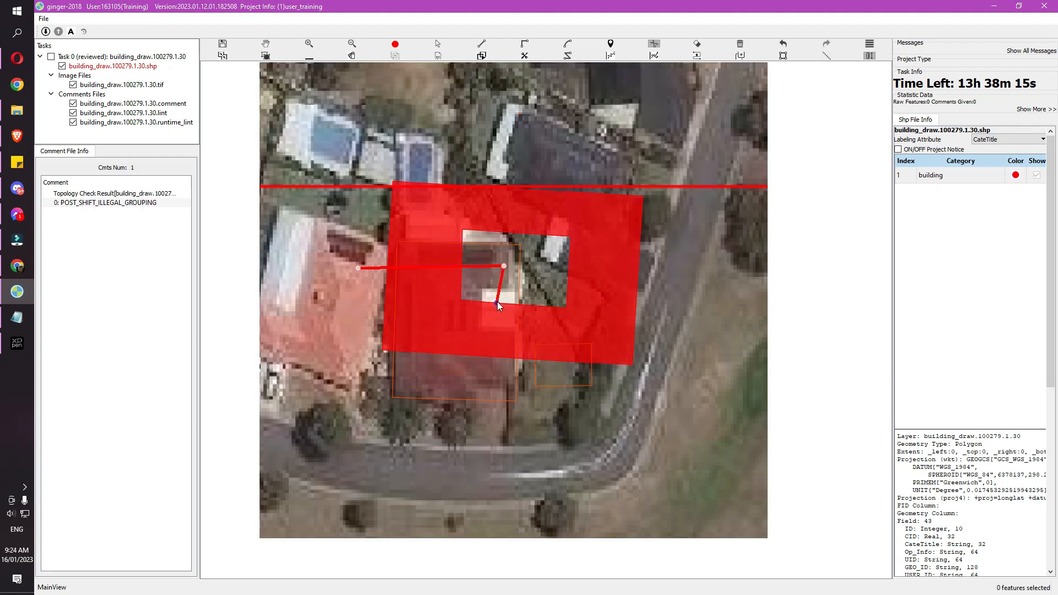
pyautogui.click(477, 395)
# Commit the split across the large building polygon
pyautogui.rightClick(581, 405)
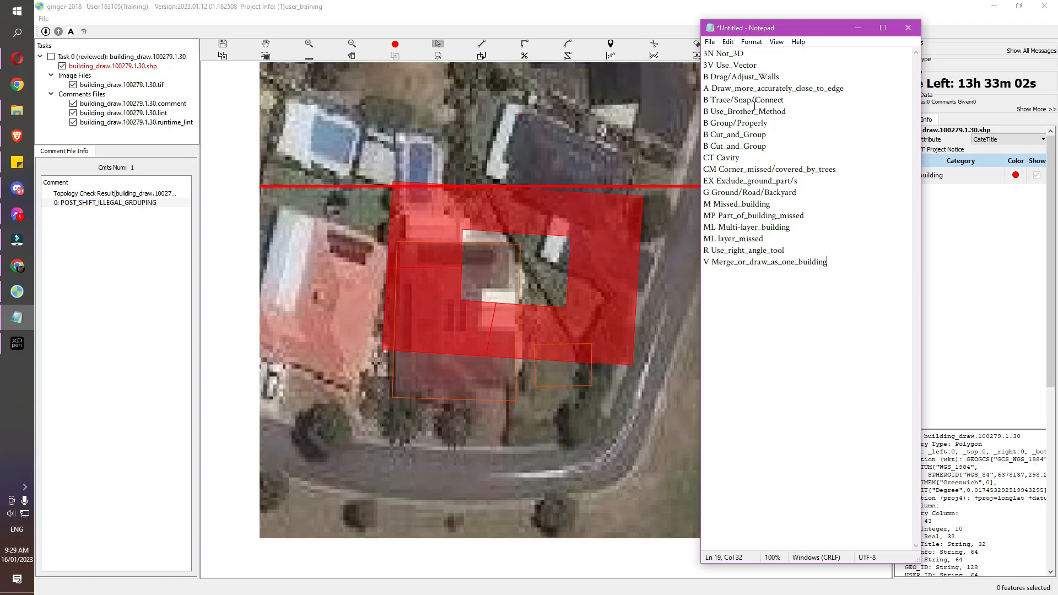
# Back in ginger-2018, draw a red rectangle building polygon over the central house's roof
pyautogui.click(551, 137)
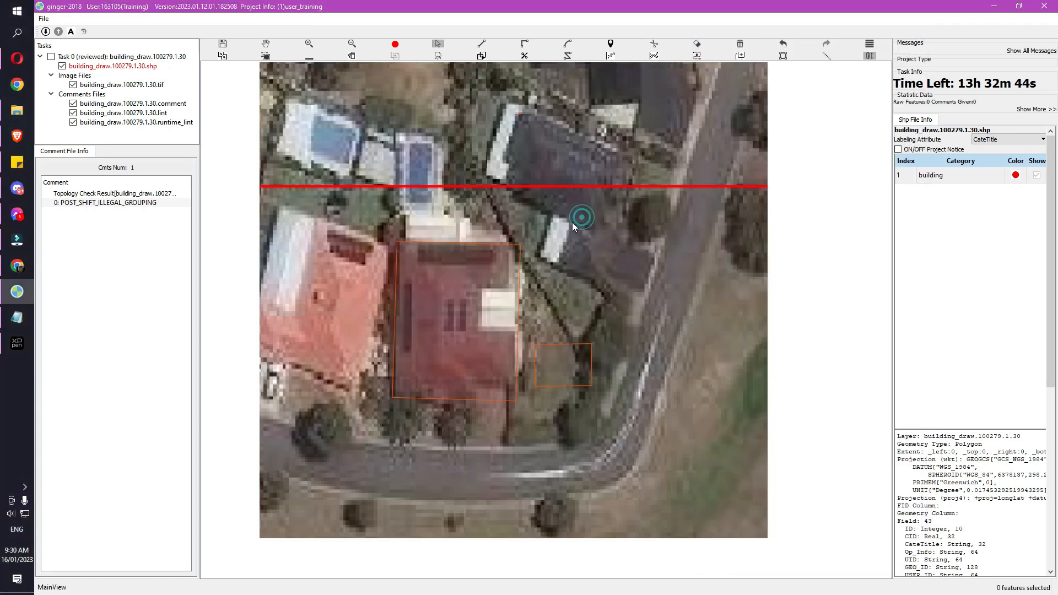
pyautogui.press('r')
pyautogui.click(400, 240)
pyautogui.click(391, 399)
pyautogui.click(514, 376)
# Select the new building, drag an offset copy toward its base, and duplicate it in place
pyautogui.press('s')
pyautogui.moveTo(381, 326); pyautogui.dragTo(450, 375)
pyautogui.moveTo(461, 323); pyautogui.dragTo(450, 342)
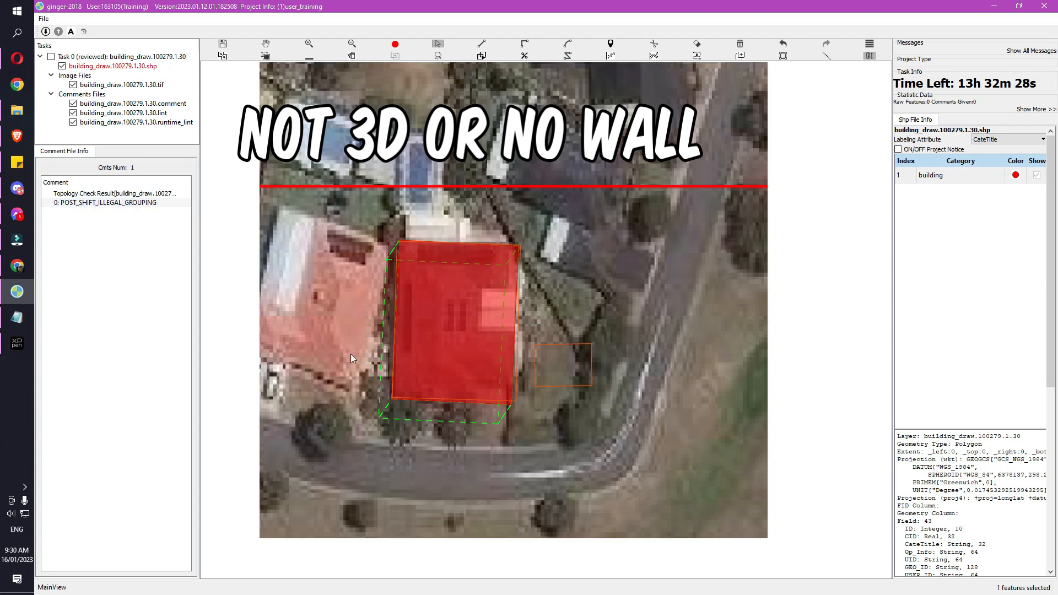
pyautogui.moveTo(350, 307); pyautogui.dragTo(479, 433)
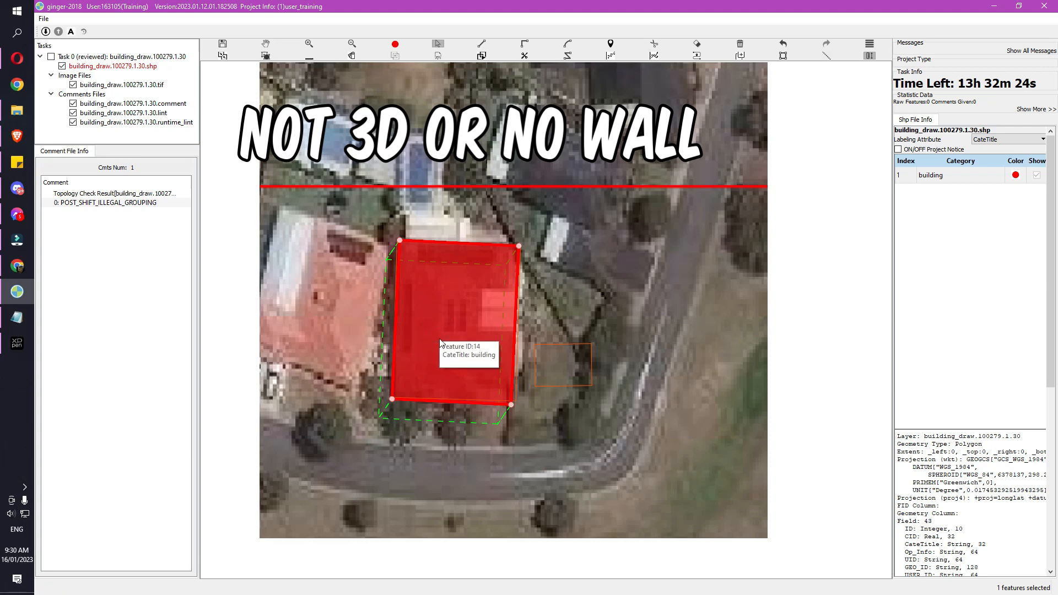
pyautogui.hotkey('ctrl', 'v')
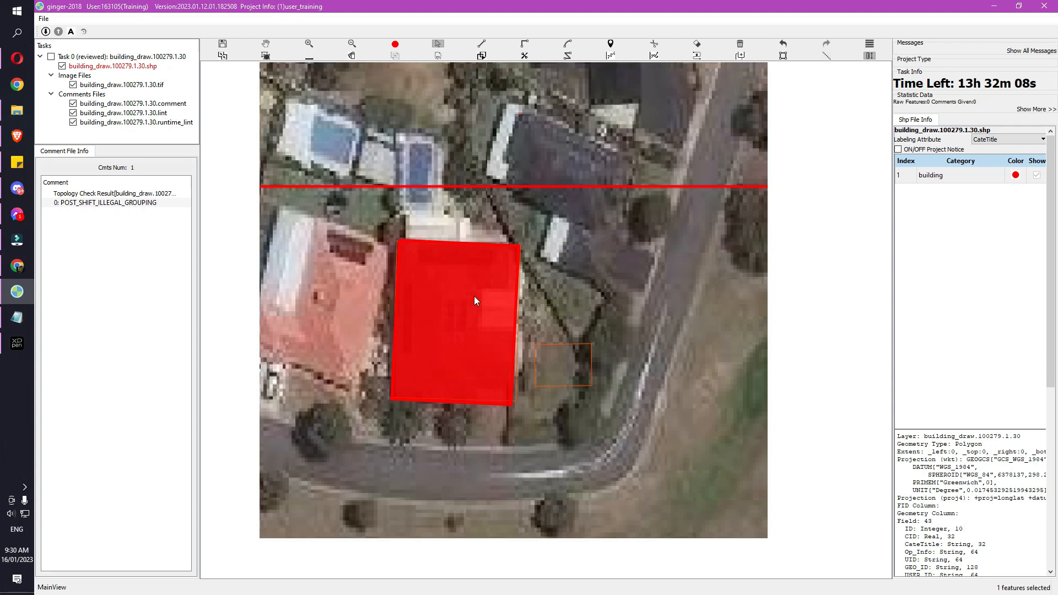
# Select the central building polygon and Ctrl-drag a wall offset down toward its base
pyautogui.click(448, 364)
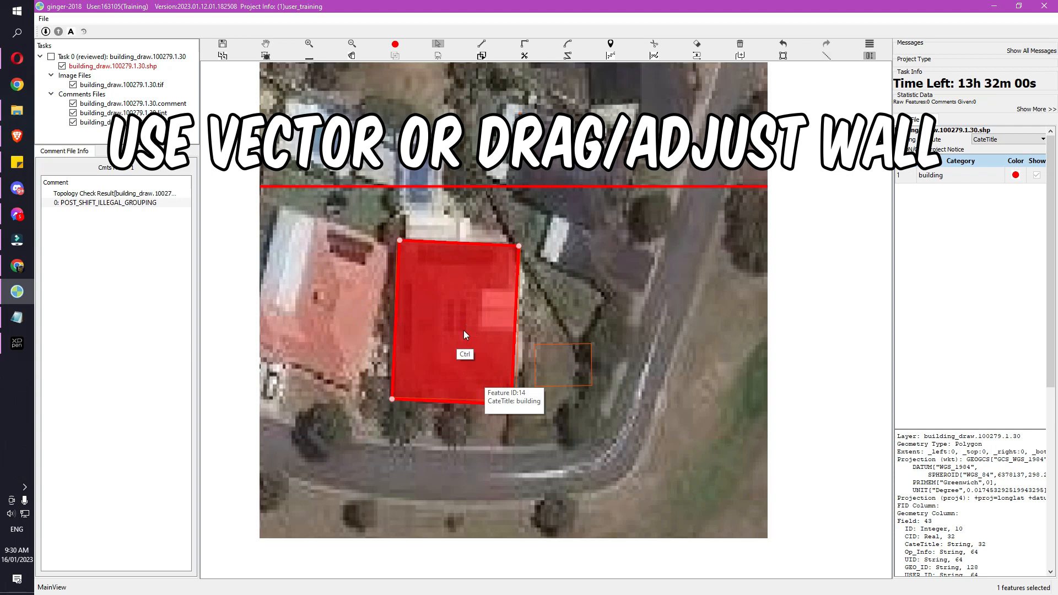
pyautogui.press('ctrl')
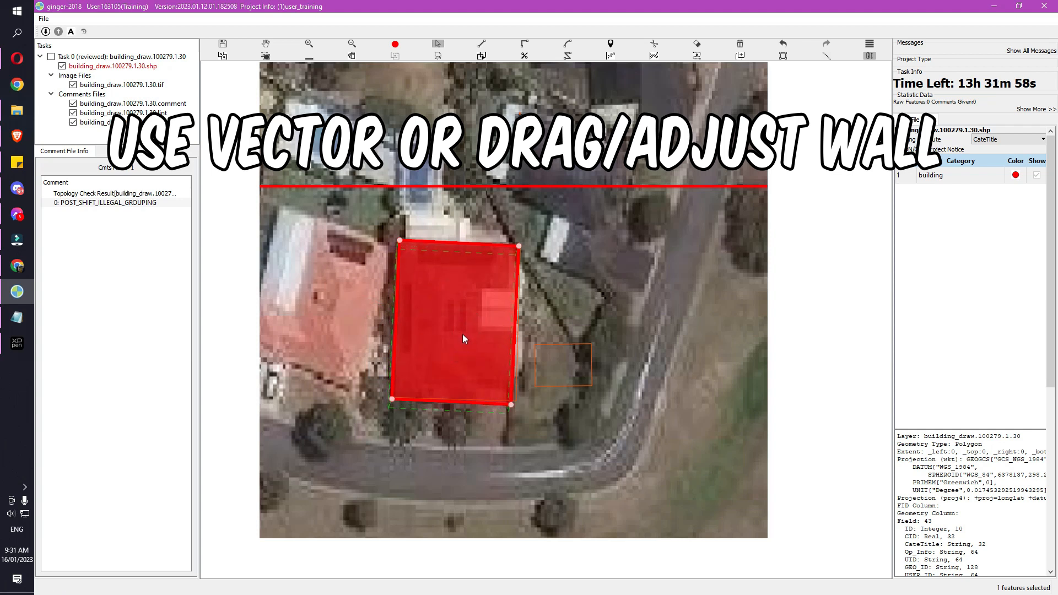
pyautogui.click(363, 289)
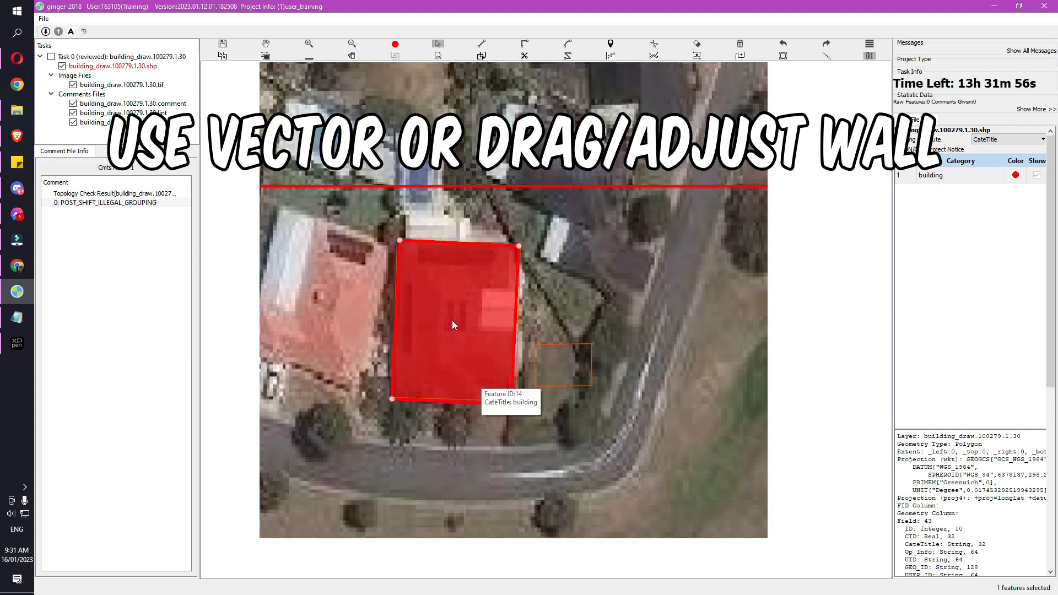
pyautogui.press('ctrl')
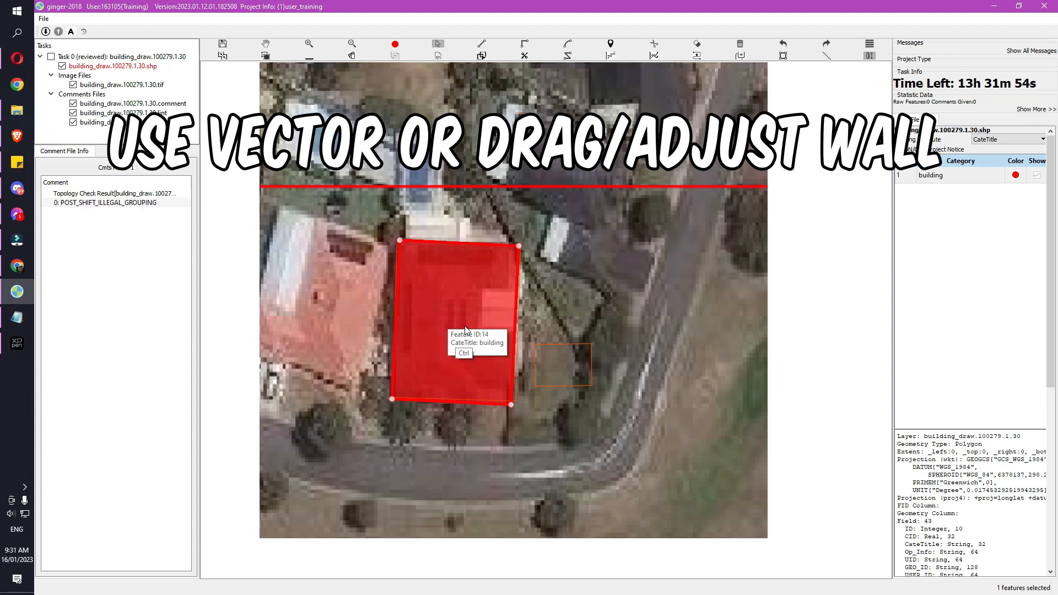
pyautogui.moveTo(463, 333)
pyautogui.mouseDown()
pyautogui.moveTo(452, 342)
pyautogui.moveTo(461, 340)
pyautogui.mouseUp()
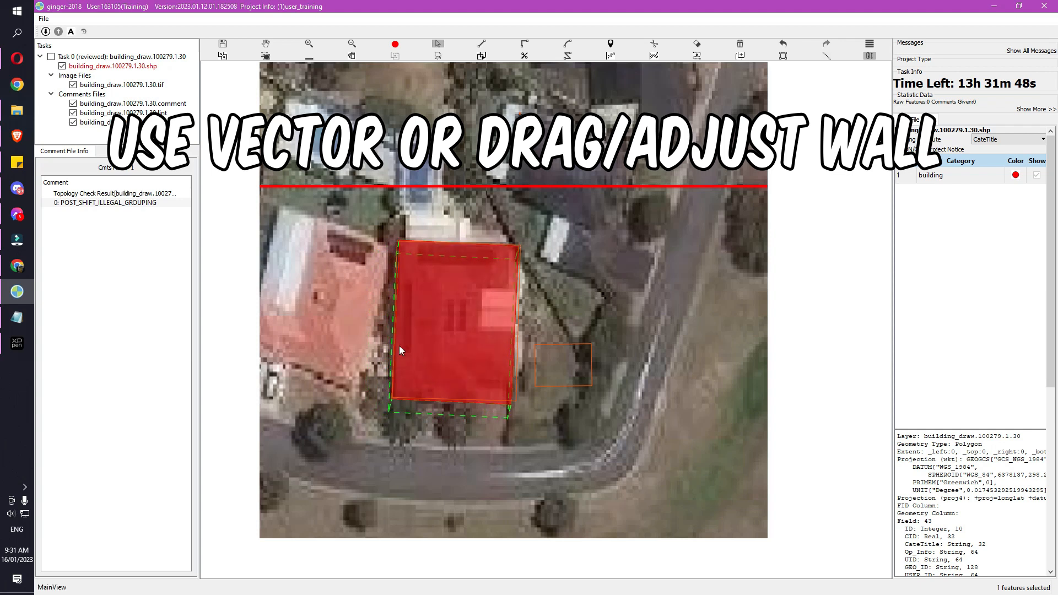
# Recentre the map on the central house and delete its building polygon
pyautogui.moveTo(373, 327); pyautogui.dragTo(454, 406)
pyautogui.press('=')
pyautogui.press('-')
pyautogui.press('h')
pyautogui.moveTo(567, 313)
pyautogui.mouseDown()
pyautogui.moveTo(582, 352)
pyautogui.moveTo(585, 312)
pyautogui.mouseUp()
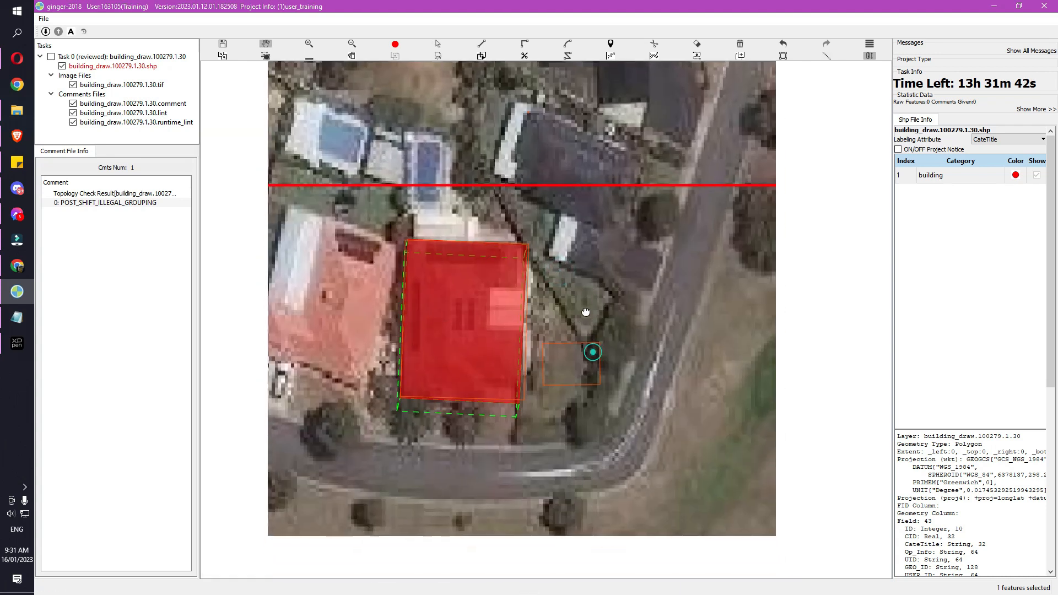
pyautogui.press('s')
pyautogui.click(455, 328)
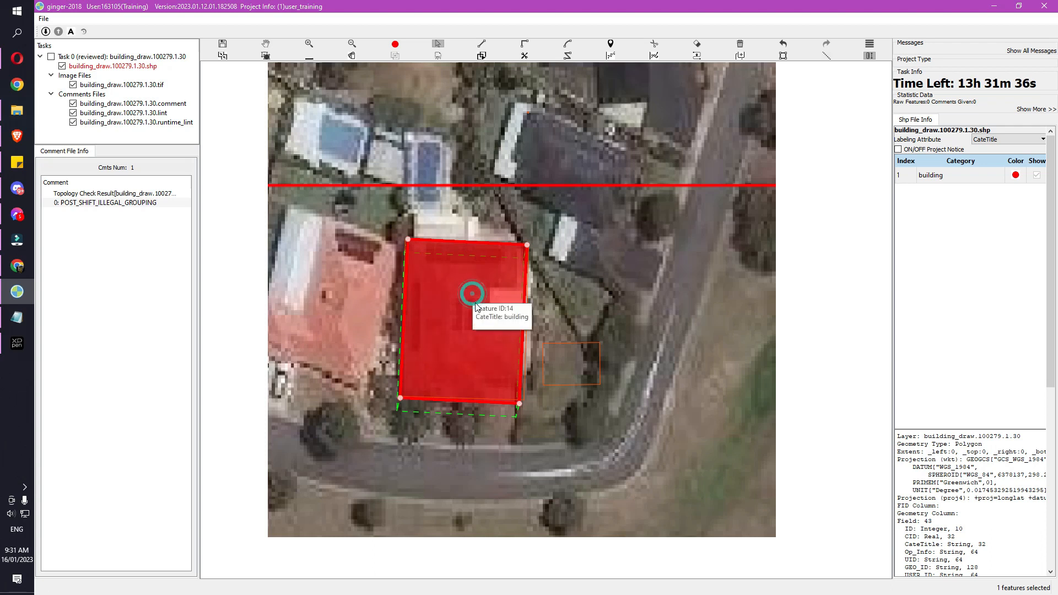
pyautogui.press('space')
# Draw a new rectangle building polygon over the central roof
pyautogui.click(408, 242)
pyautogui.click(406, 390)
pyautogui.click(527, 367)
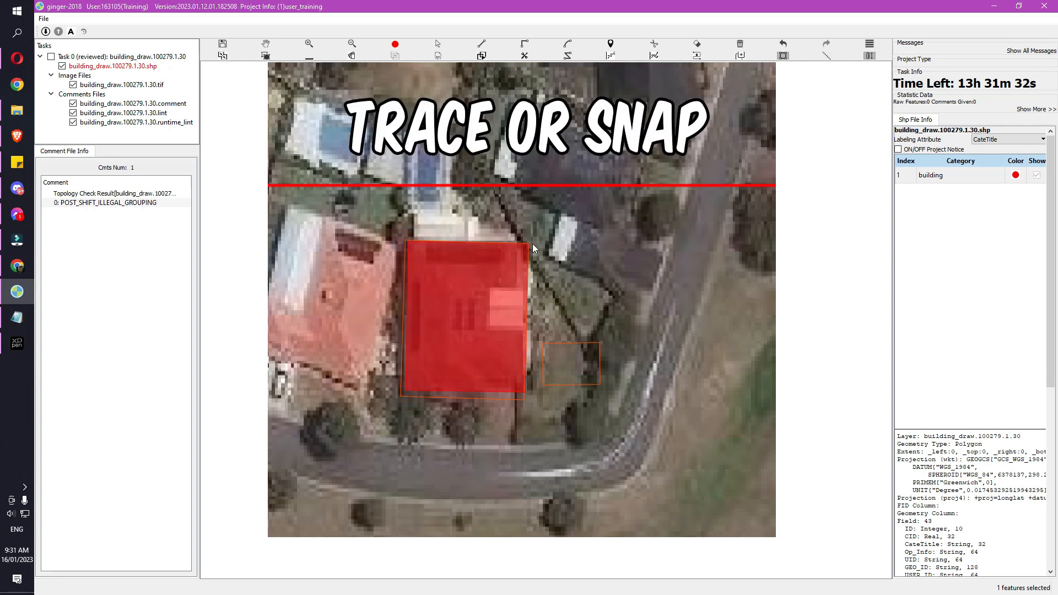
# Delete the central house's building polygon
pyautogui.press('Escape')
pyautogui.click(461, 302)
pyautogui.press('Delete')
# Draw a rectangle over the upper-right dark-roofed house
pyautogui.press('r')
pyautogui.click(518, 104)
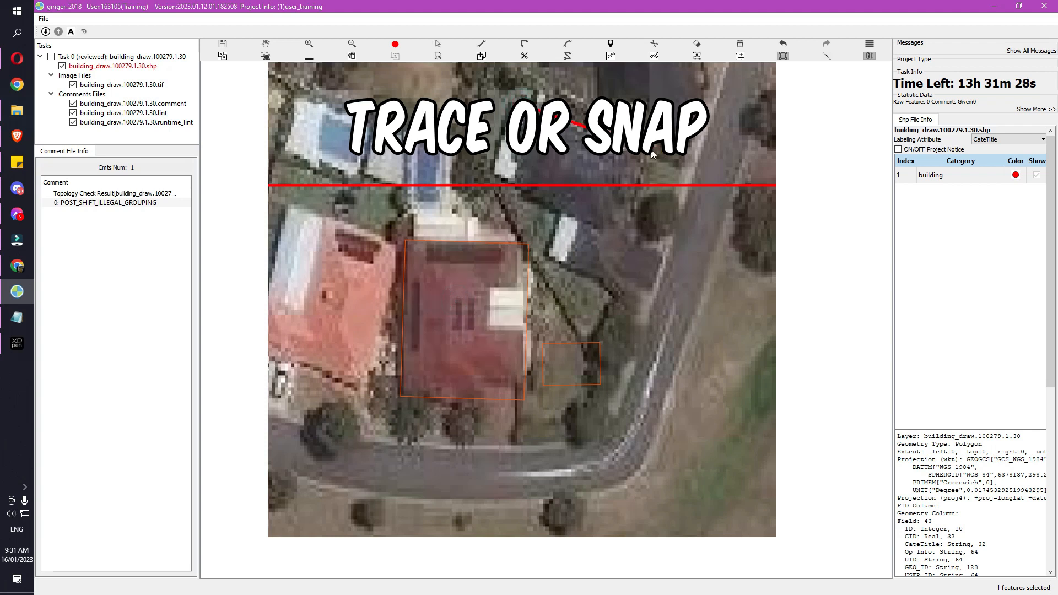
pyautogui.click(654, 152)
pyautogui.click(610, 219)
pyautogui.moveTo(587, 234); pyautogui.dragTo(560, 272)
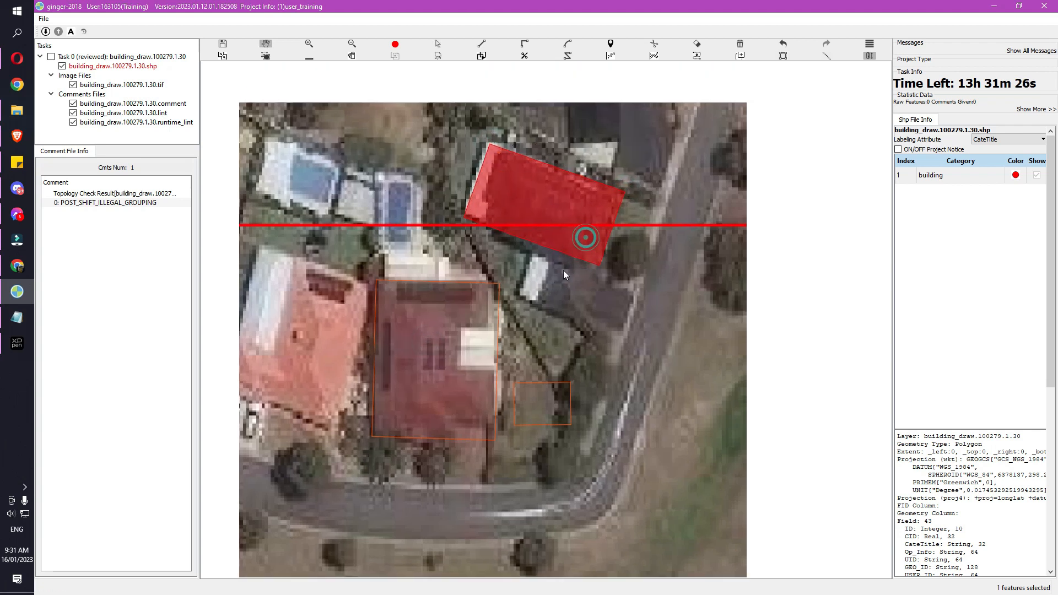
# Reshape the dark-roofed house polygon by extending its outline with a new point
pyautogui.press('r')
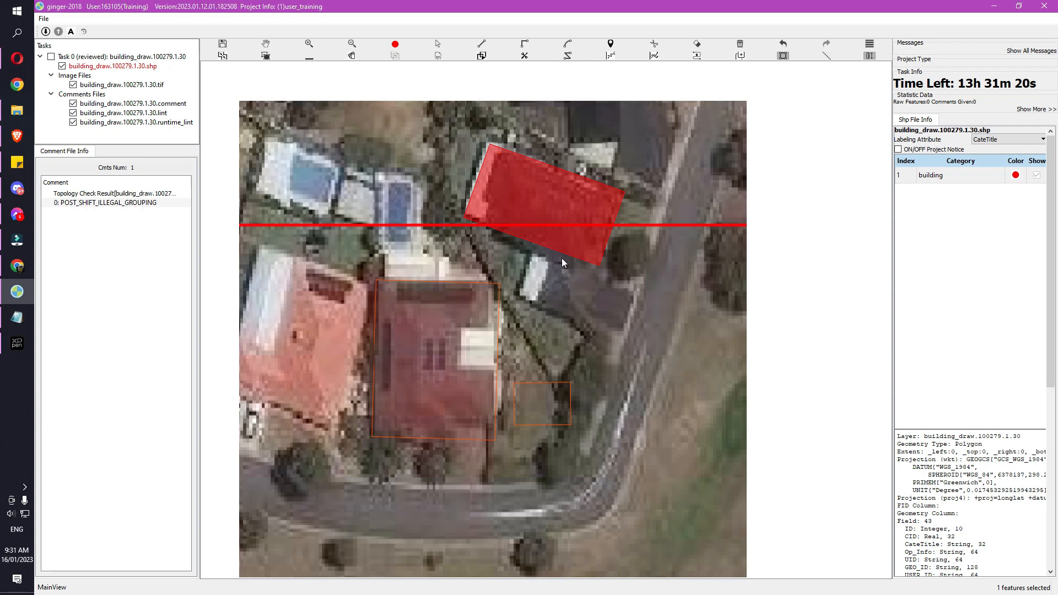
pyautogui.press('r')
pyautogui.click(496, 229)
pyautogui.click(492, 239)
pyautogui.click(600, 267)
# Draw a small rectangle over the house's lower wing
pyautogui.press('r')
pyautogui.scroll(1, 549, 279)
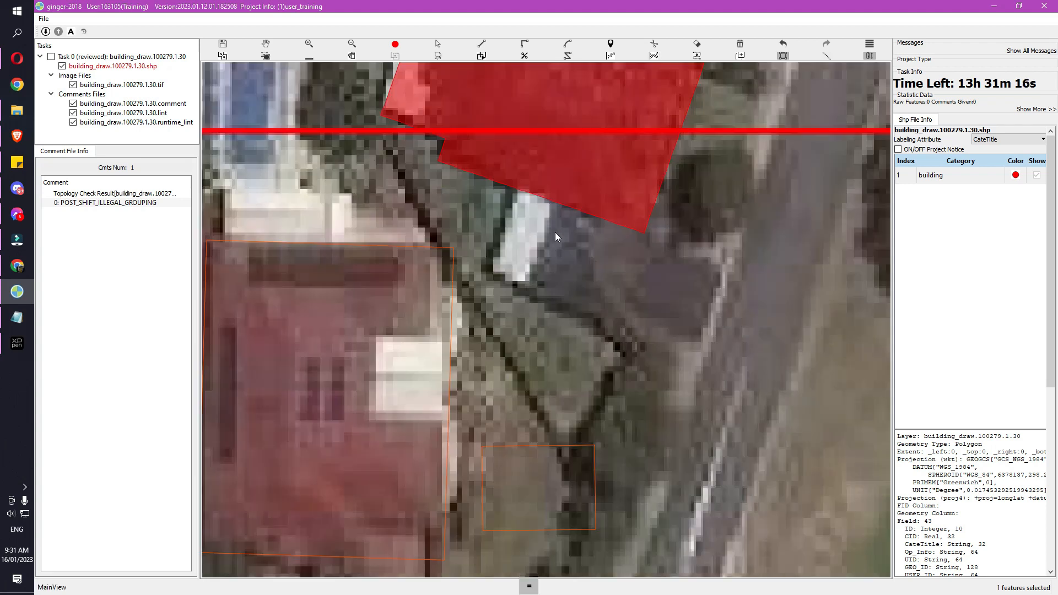
pyautogui.click(517, 193)
pyautogui.click(644, 238)
pyautogui.click(596, 306)
pyautogui.scroll(-1, 609, 270)
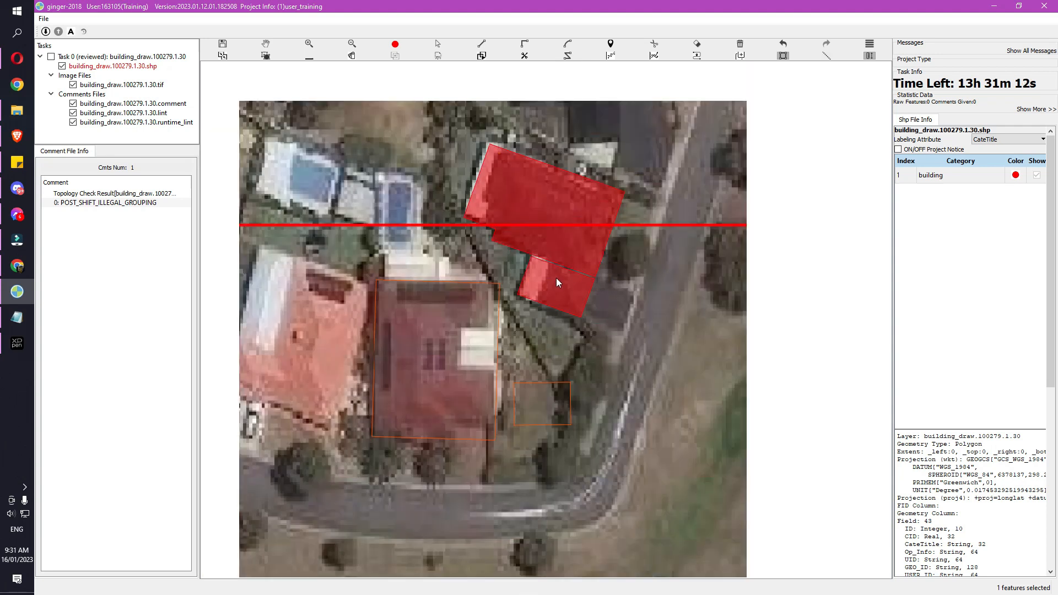
pyautogui.scroll(1, 558, 270)
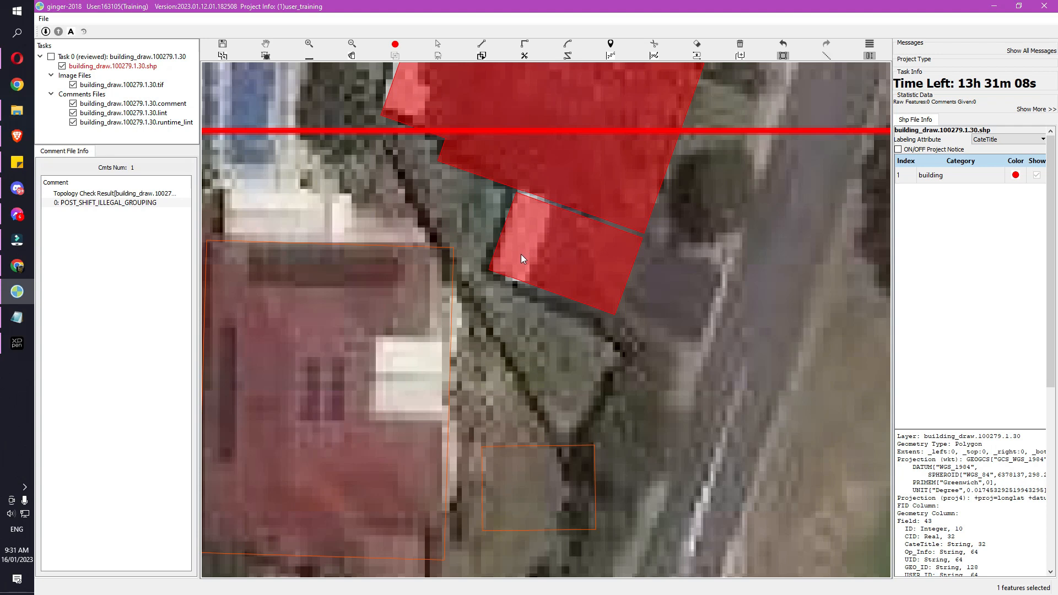
# Snap the small rectangle's corner onto the larger polygon
pyautogui.press('Escape')
pyautogui.moveTo(517, 193); pyautogui.dragTo(520, 190)
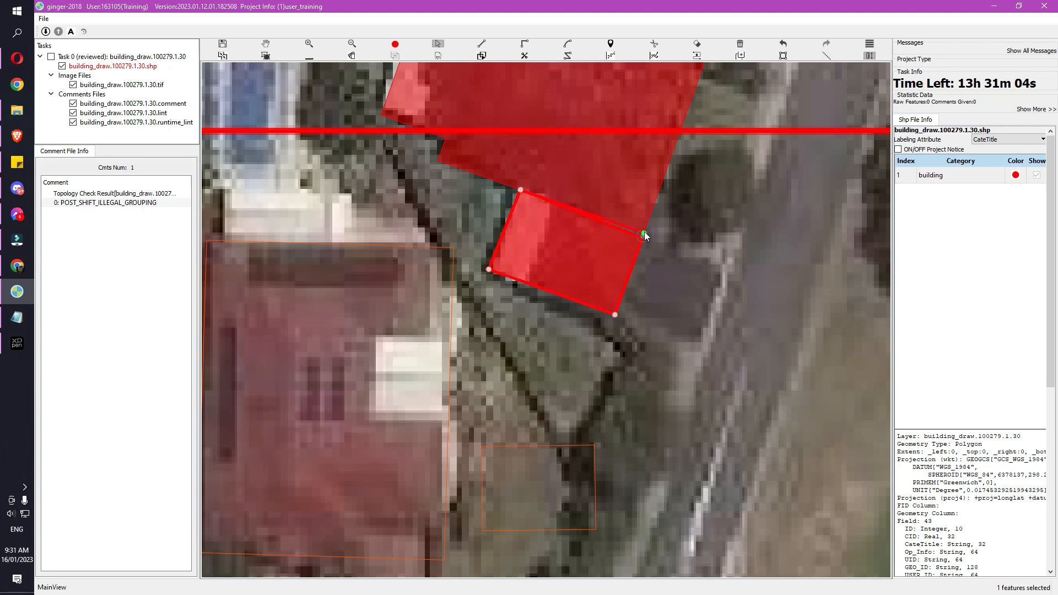
pyautogui.scroll(-2, 638, 296)
pyautogui.scroll(-1, 635, 303)
pyautogui.moveTo(541, 343); pyautogui.dragTo(553, 310)
pyautogui.scroll(1, 552, 310)
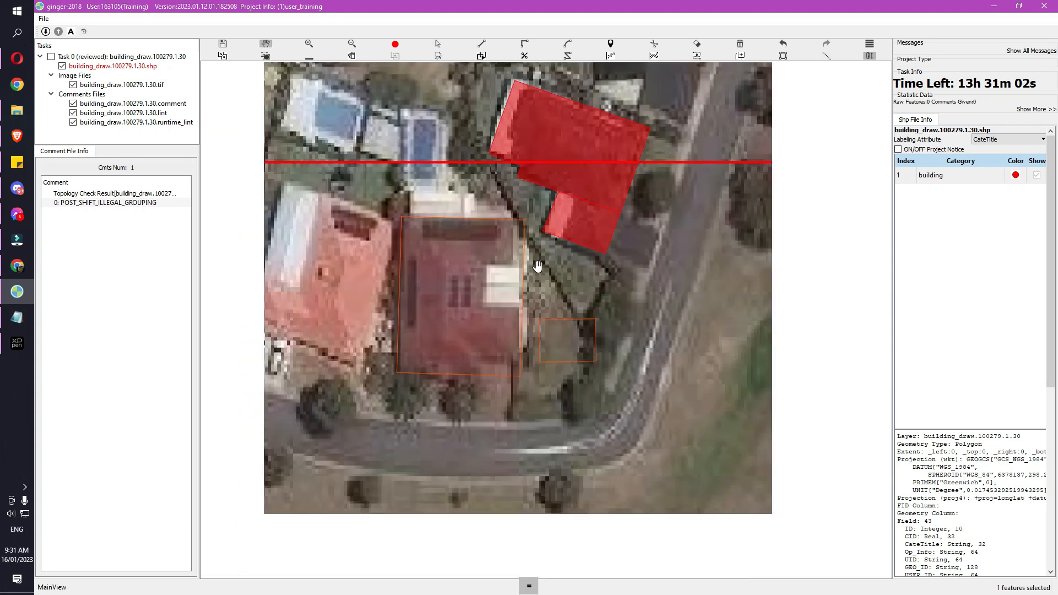
# Marquee-select both red polygons over the house and delete them
pyautogui.moveTo(538, 267); pyautogui.dragTo(516, 362)
pyautogui.moveTo(445, 191); pyautogui.dragTo(599, 320)
pyautogui.press('Delete')
pyautogui.scroll(1, 599, 320)
pyautogui.press('space')
pyautogui.scroll(-1, 583, 317)
pyautogui.moveTo(500, 307); pyautogui.dragTo(511, 284)
pyautogui.press('-')
pyautogui.press('=')
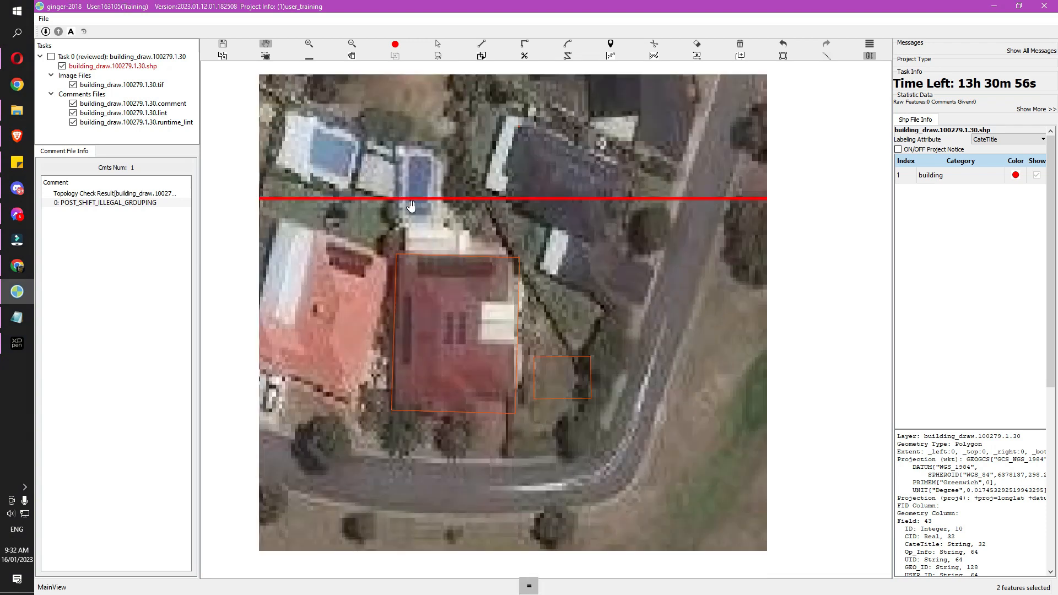
# Draw a large tilted building rectangle with an offset wall outline toward its base
pyautogui.click(371, 183)
pyautogui.click(555, 117)
pyautogui.click(611, 265)
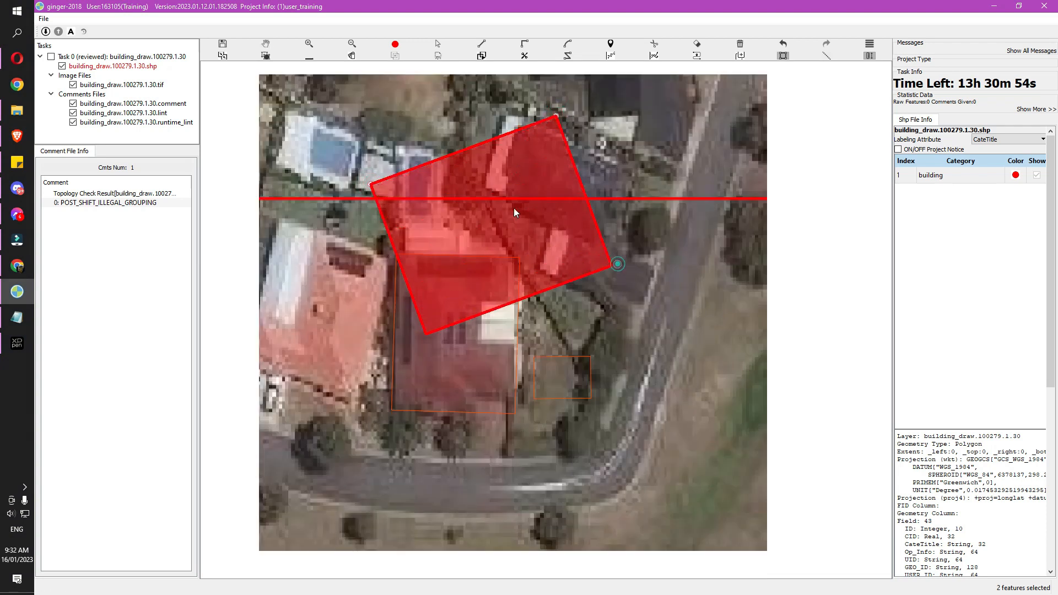
pyautogui.press('ctrl')
pyautogui.moveTo(504, 227); pyautogui.dragTo(479, 269)
pyautogui.click(455, 363)
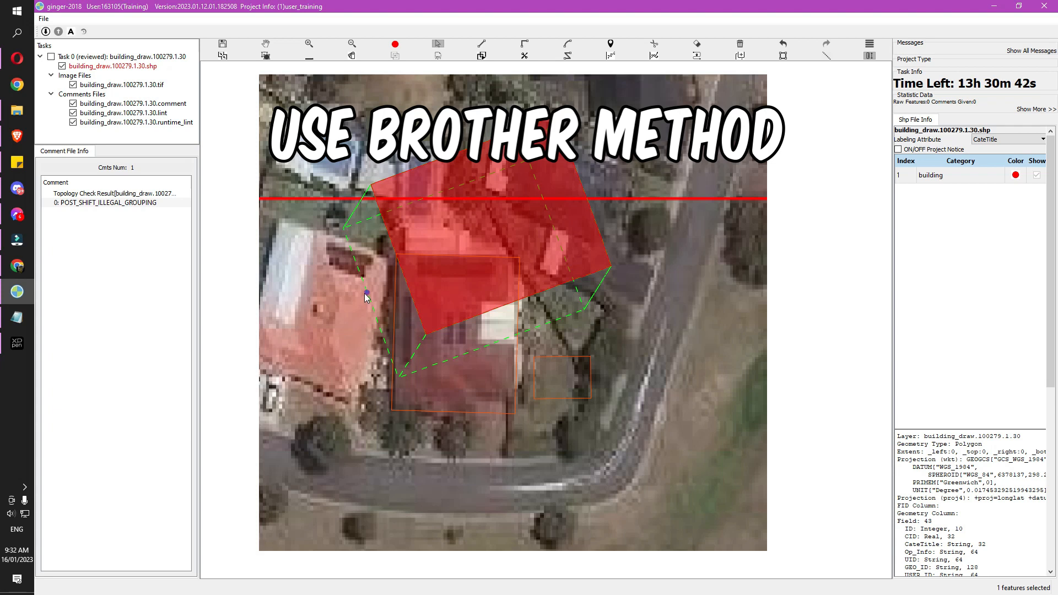
# Trace an L-shaped polygon along the rectangle's lower-left side
pyautogui.press('d')
pyautogui.click(381, 271)
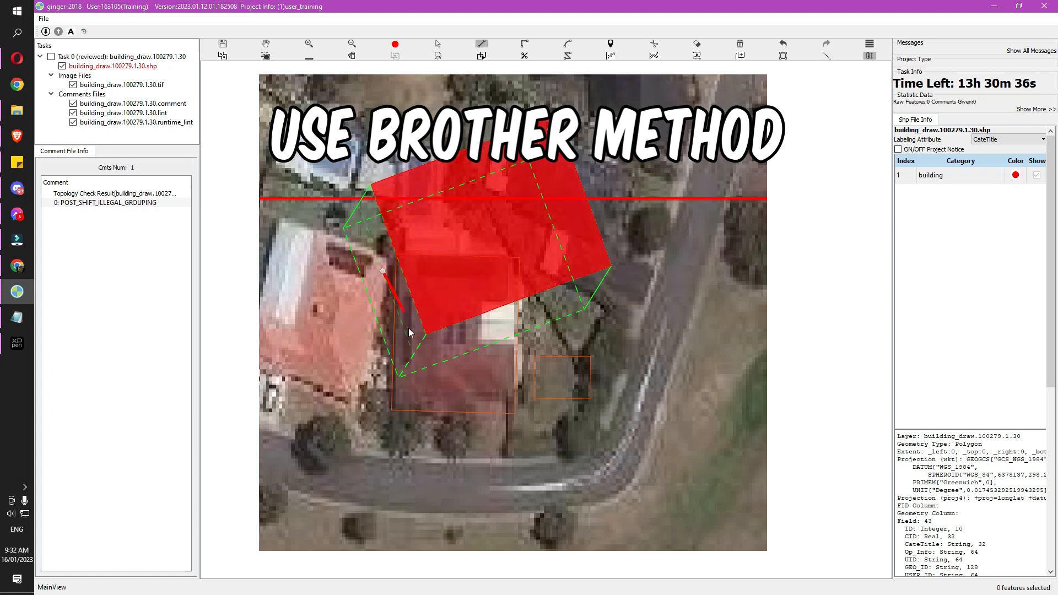
pyautogui.click(413, 355)
pyautogui.click(497, 323)
pyautogui.click(510, 363)
pyautogui.click(403, 398)
pyautogui.doubleClick(355, 278)
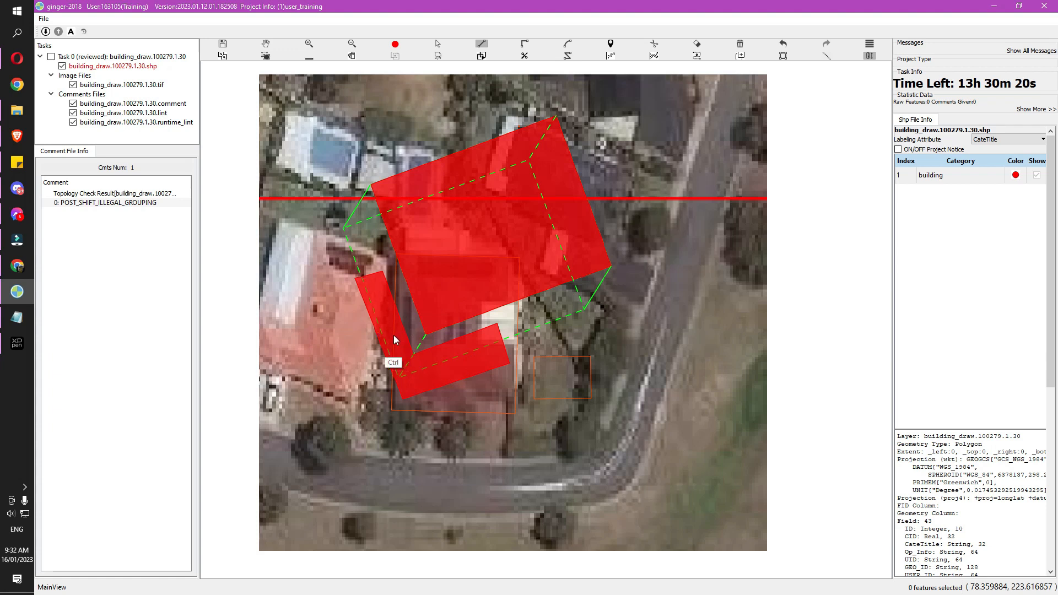
# Undo the L-shaped polygon and redraw it point by point
pyautogui.hotkey('ctrl', 'z')
pyautogui.press('r')
pyautogui.click(376, 262)
pyautogui.click(412, 357)
pyautogui.click(478, 333)
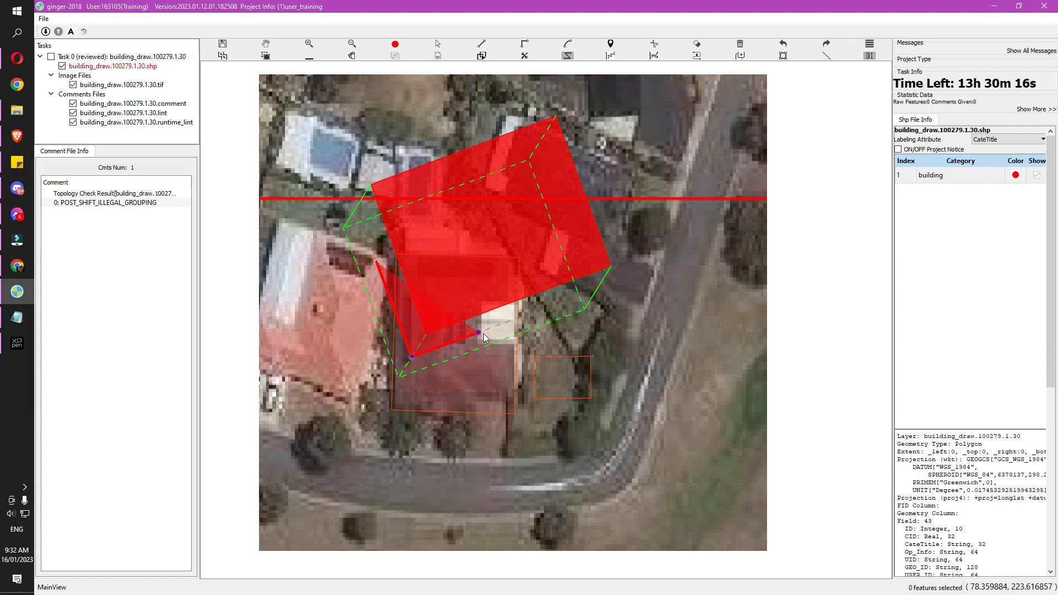
pyautogui.click(495, 368)
pyautogui.click(392, 396)
pyautogui.doubleClick(351, 267)
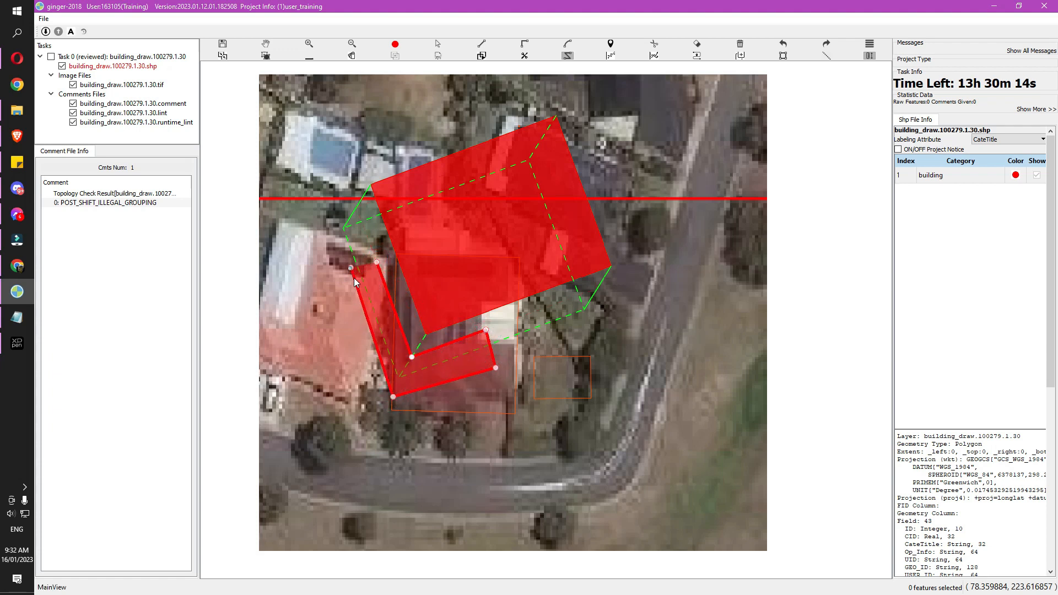
pyautogui.press('h')
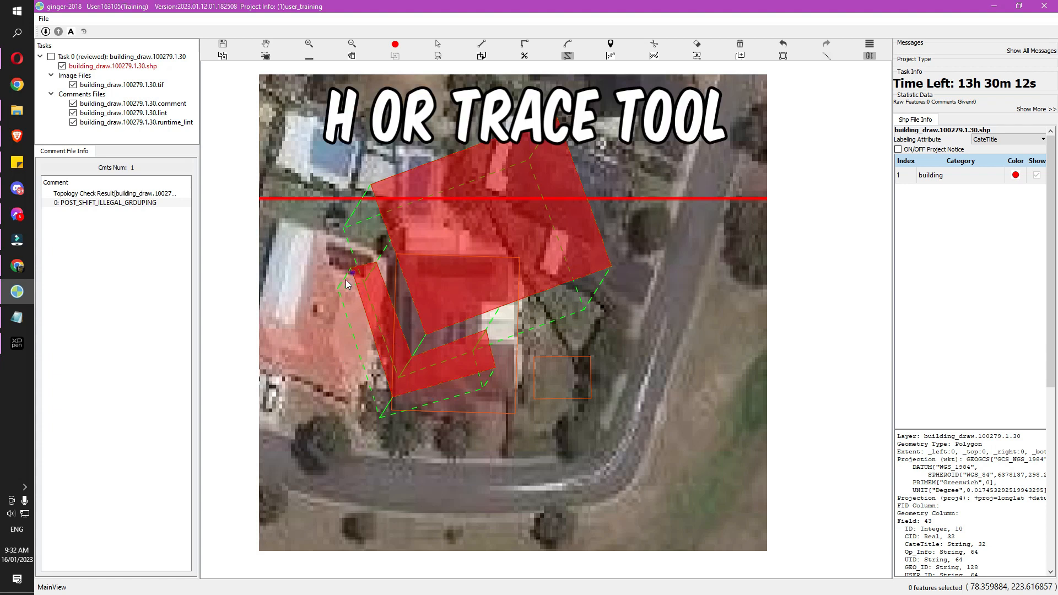
# Delete the misaligned L-shaped annex polygon beside the house
pyautogui.press('-')
pyautogui.press('=')
pyautogui.press('s')
pyautogui.moveTo(331, 203); pyautogui.dragTo(454, 364)
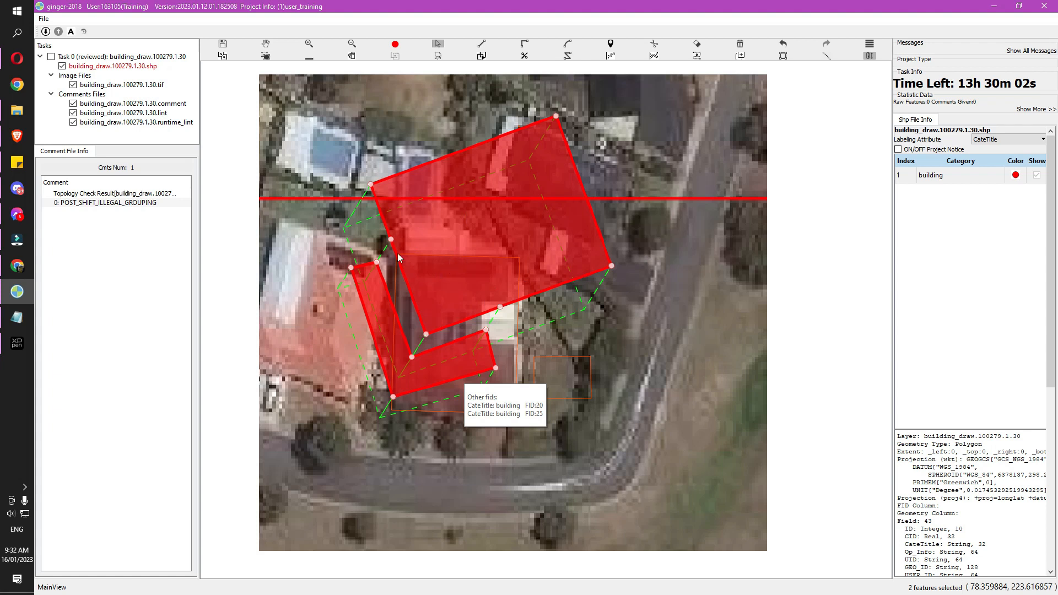
pyautogui.press('=')
pyautogui.press('h')
pyautogui.moveTo(317, 307); pyautogui.dragTo(462, 293)
pyautogui.press('s')
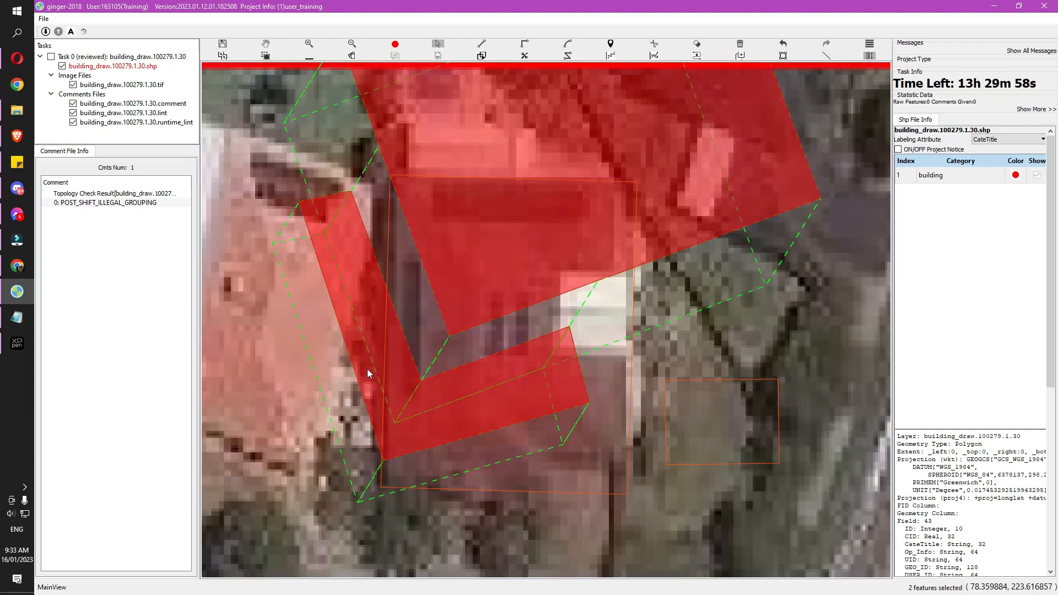
pyautogui.press('-')
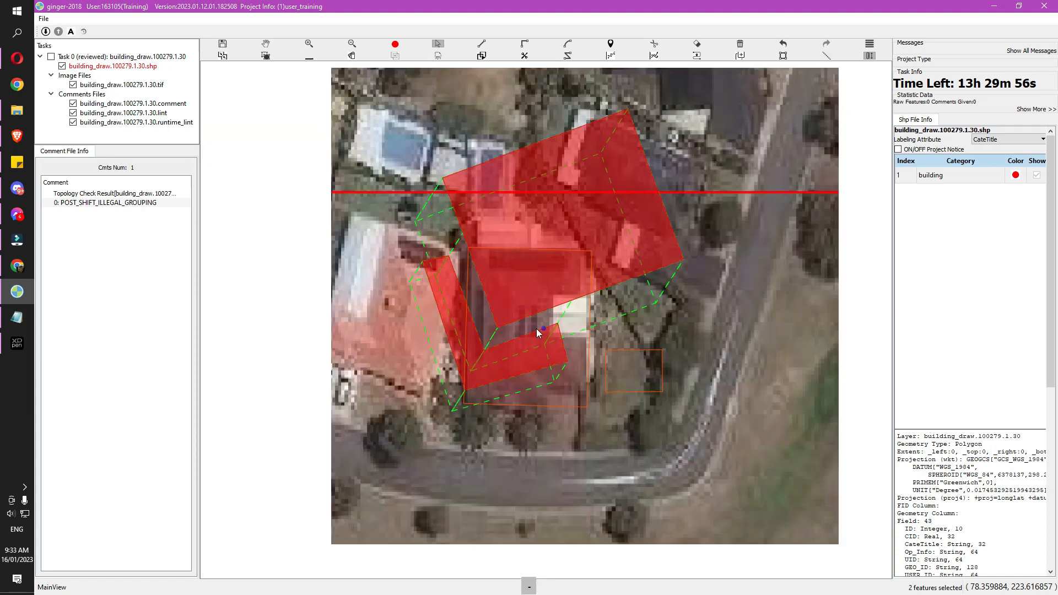
pyautogui.click(474, 367)
pyautogui.press('Delete')
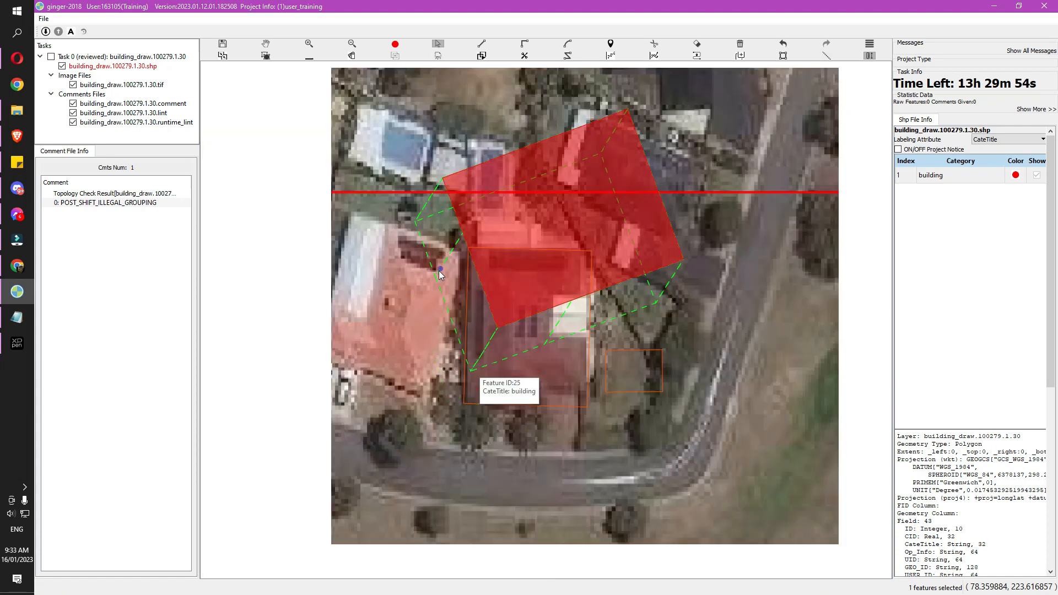
# Redraw the L-shaped annex outline with the polygon tool
pyautogui.press('d')
pyautogui.moveTo(447, 258); pyautogui.dragTo(435, 263)
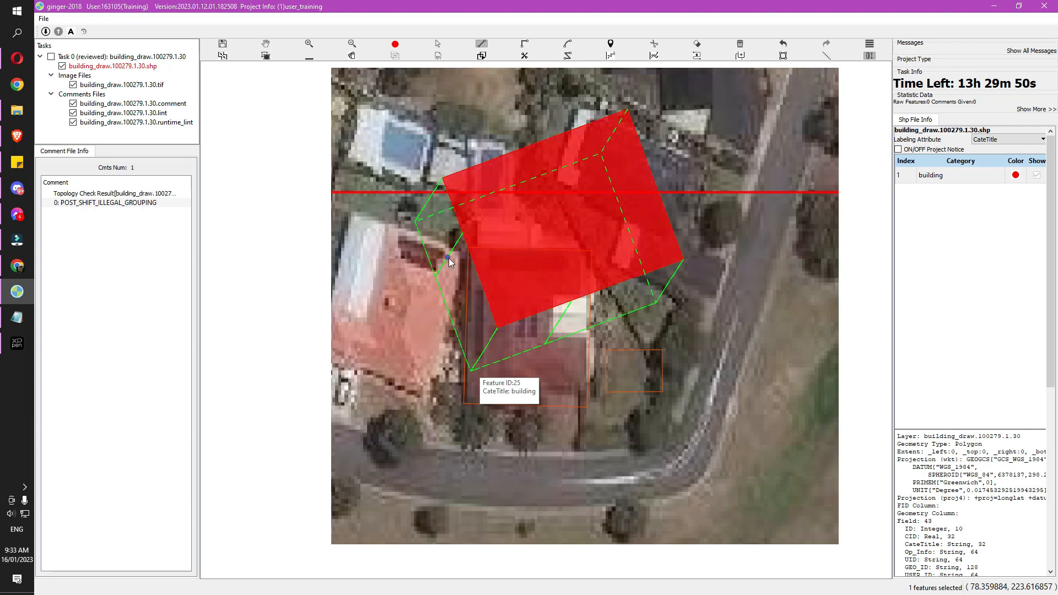
pyautogui.click(447, 258)
pyautogui.click(482, 351)
pyautogui.click(556, 325)
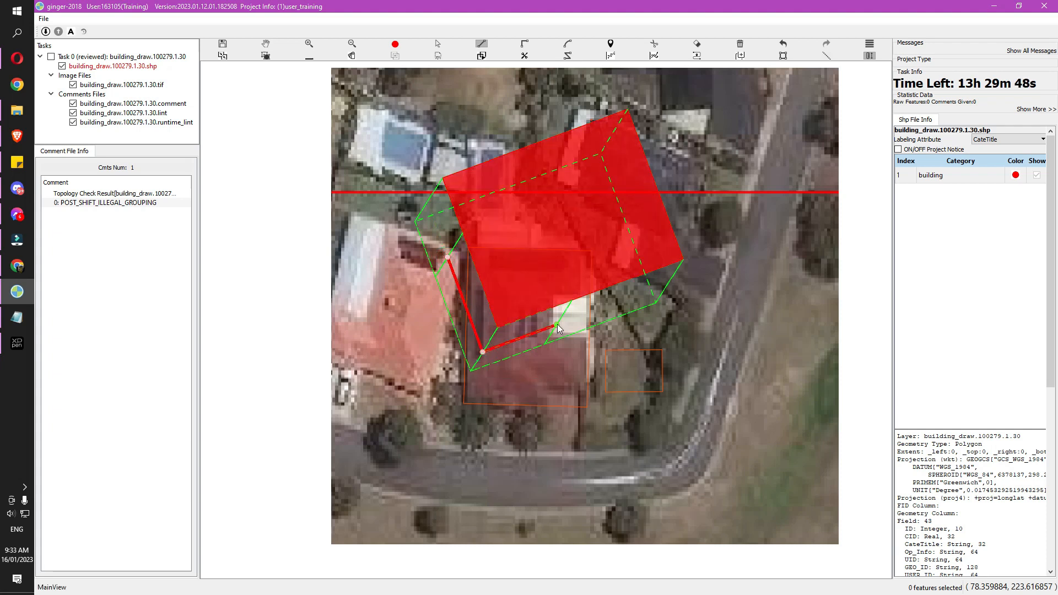
pyautogui.click(563, 370)
pyautogui.click(458, 396)
pyautogui.doubleClick(405, 267)
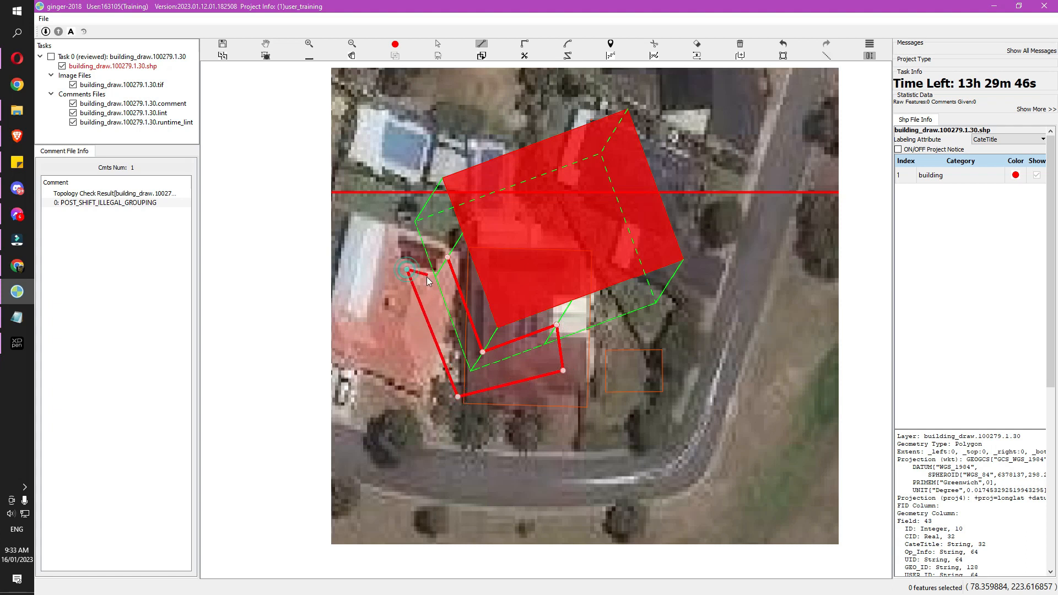
# Delete the redrawn L-shaped annex polygon
pyautogui.scroll(2, 412, 344)
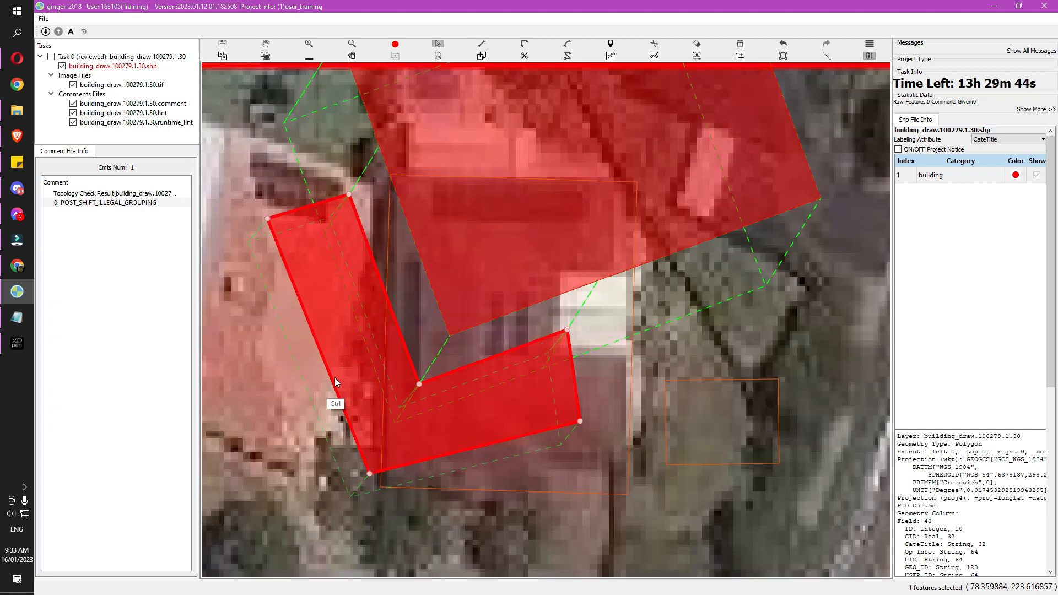
pyautogui.scroll(-2, 408, 393)
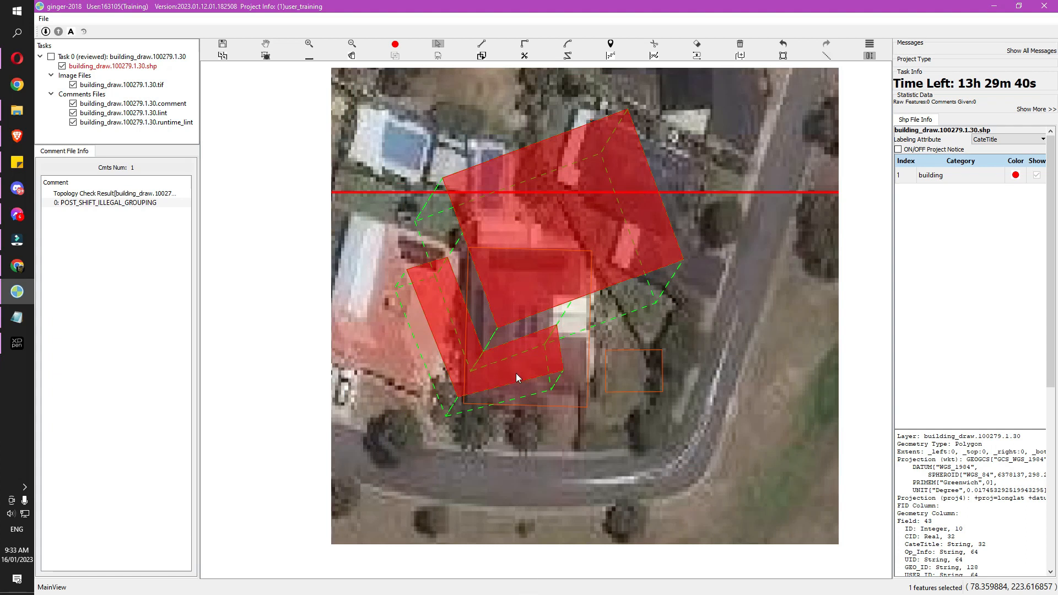
pyautogui.press('Delete')
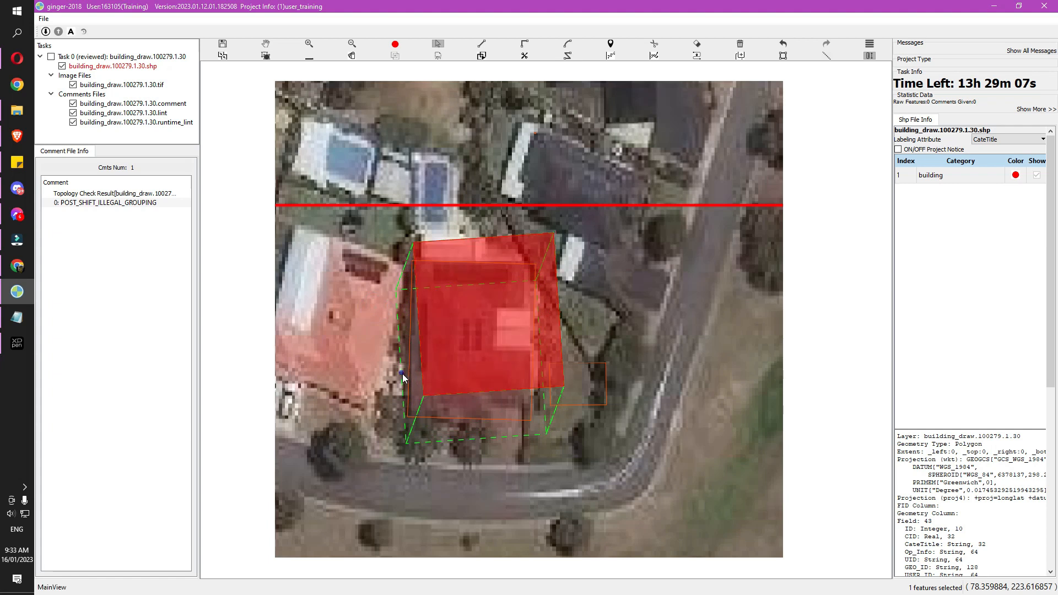
# Trace a new L-shaped annex polygon beside the house
pyautogui.press('r')
pyautogui.click(409, 358)
pyautogui.click(414, 423)
pyautogui.click(494, 418)
pyautogui.click(496, 461)
pyautogui.doubleClick(381, 465)
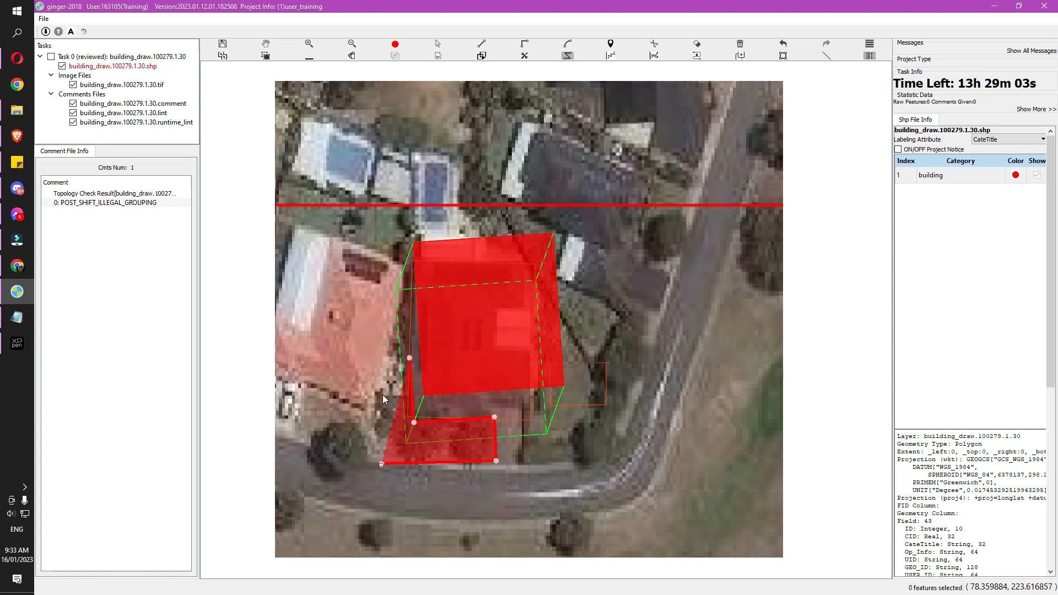
pyautogui.doubleClick(376, 360)
# Marquee-select the house and annex polygons together, then clear the selection
pyautogui.press('space')
pyautogui.moveTo(540, 472); pyautogui.dragTo(572, 414)
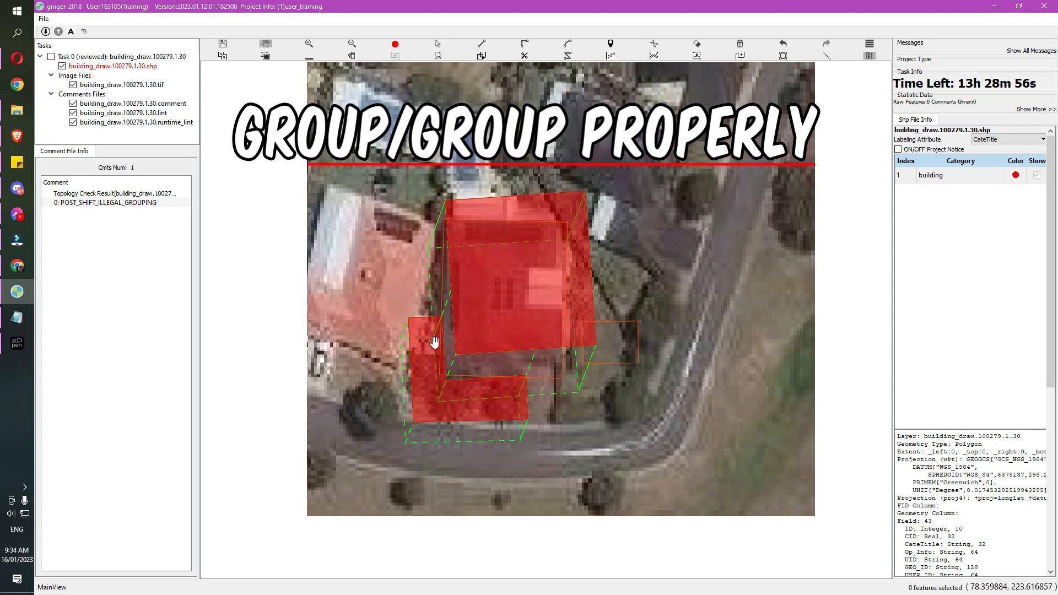
pyautogui.press('s')
pyautogui.moveTo(393, 279); pyautogui.dragTo(503, 399)
pyautogui.moveTo(408, 285); pyautogui.dragTo(495, 392)
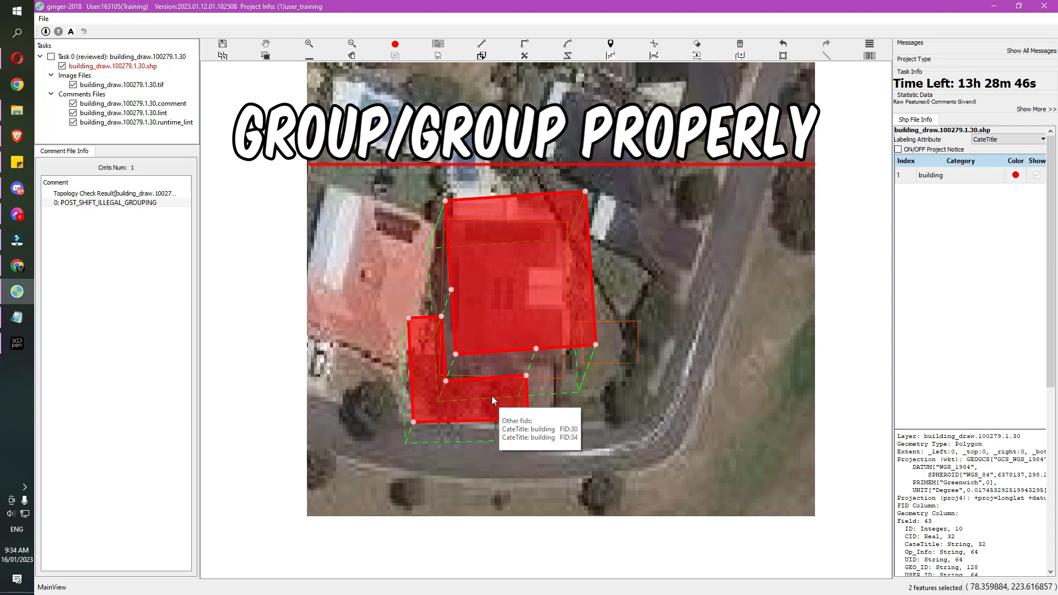
pyautogui.hotkey('ctrl', 's')
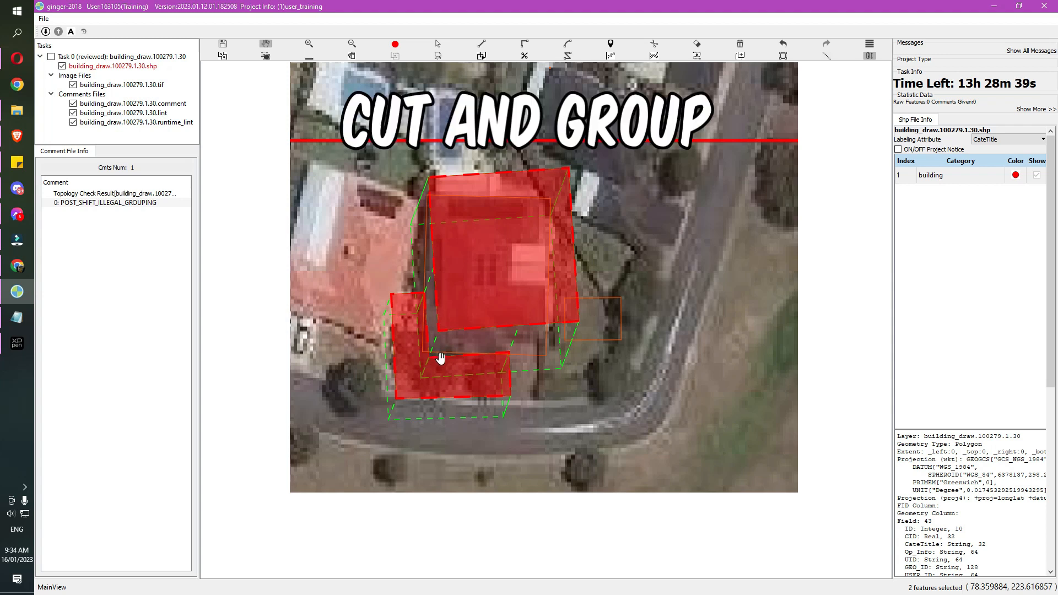
# Delete both building polygons and pan north to the dark-roofed house
pyautogui.press('s')
pyautogui.moveTo(392, 239); pyautogui.dragTo(515, 354)
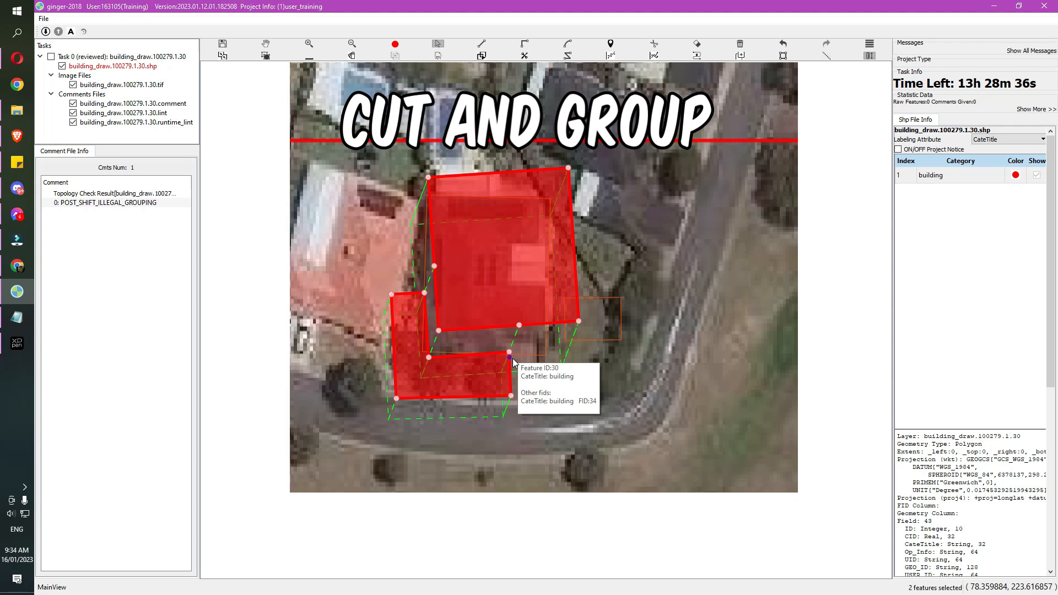
pyautogui.moveTo(388, 272); pyautogui.dragTo(513, 379)
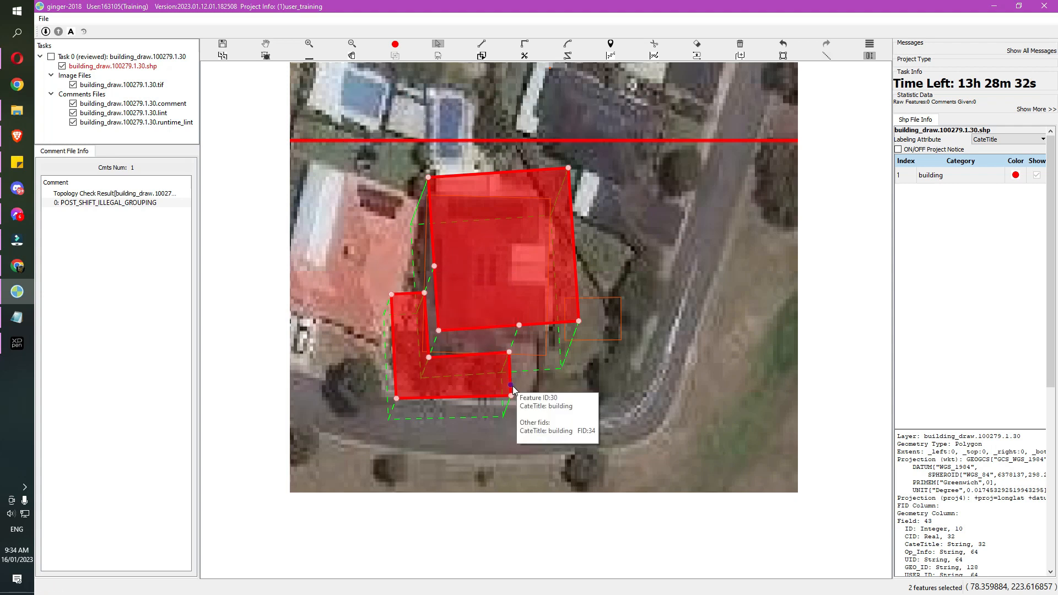
pyautogui.press('Delete')
pyautogui.press('space')
pyautogui.moveTo(548, 150); pyautogui.dragTo(507, 248)
pyautogui.press('r')
pyautogui.click(497, 156)
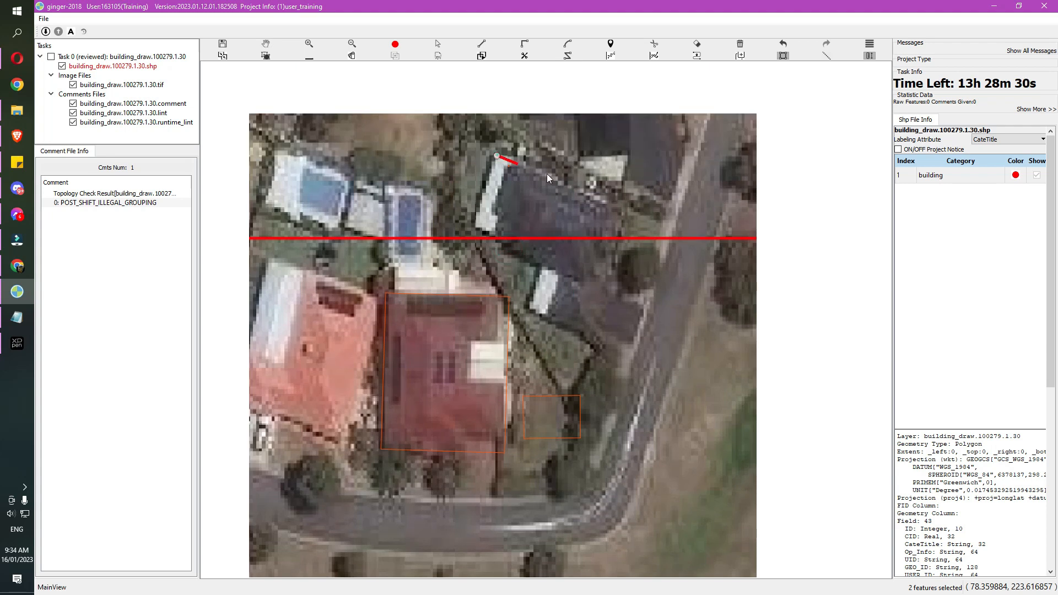
pyautogui.click(629, 211)
pyautogui.click(580, 282)
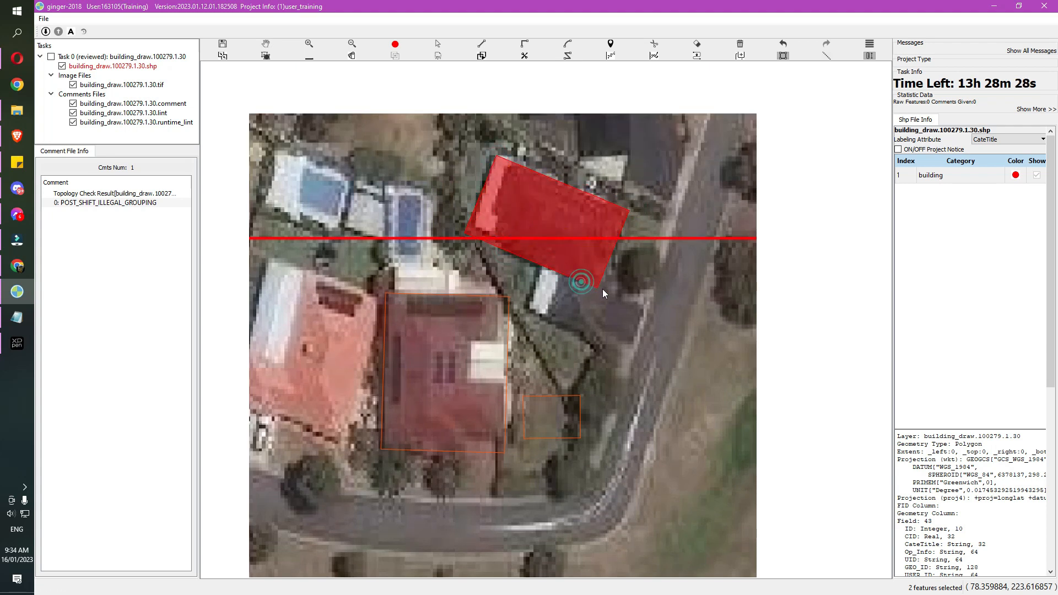
pyautogui.press('e')
pyautogui.click(542, 266)
pyautogui.click(524, 307)
pyautogui.click(597, 288)
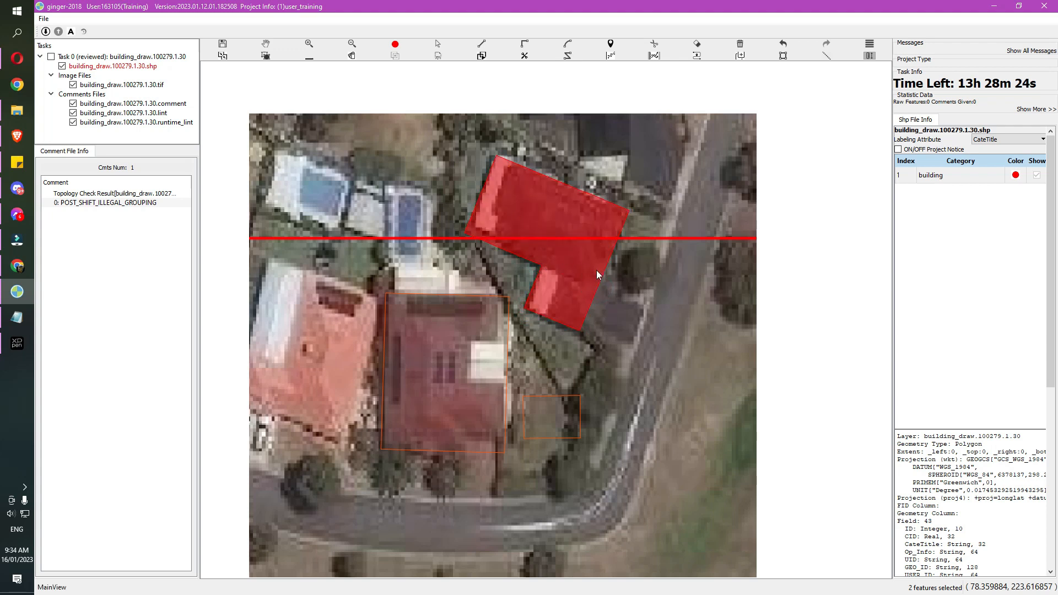
pyautogui.press('h')
pyautogui.moveTo(613, 276); pyautogui.dragTo(597, 279)
pyautogui.press('s')
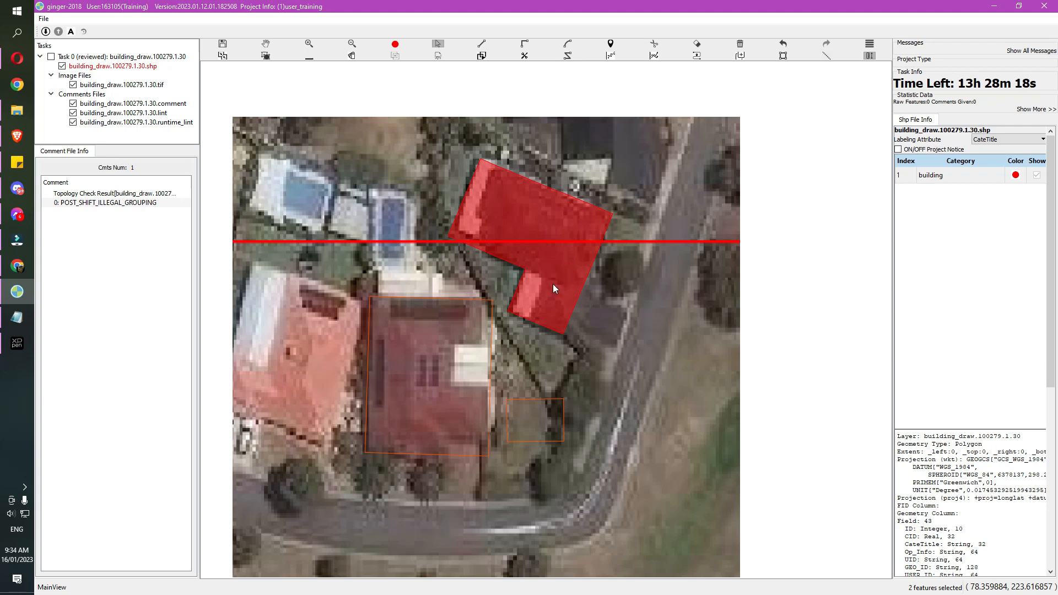
pyautogui.press('c')
pyautogui.click(525, 268)
pyautogui.click(595, 296)
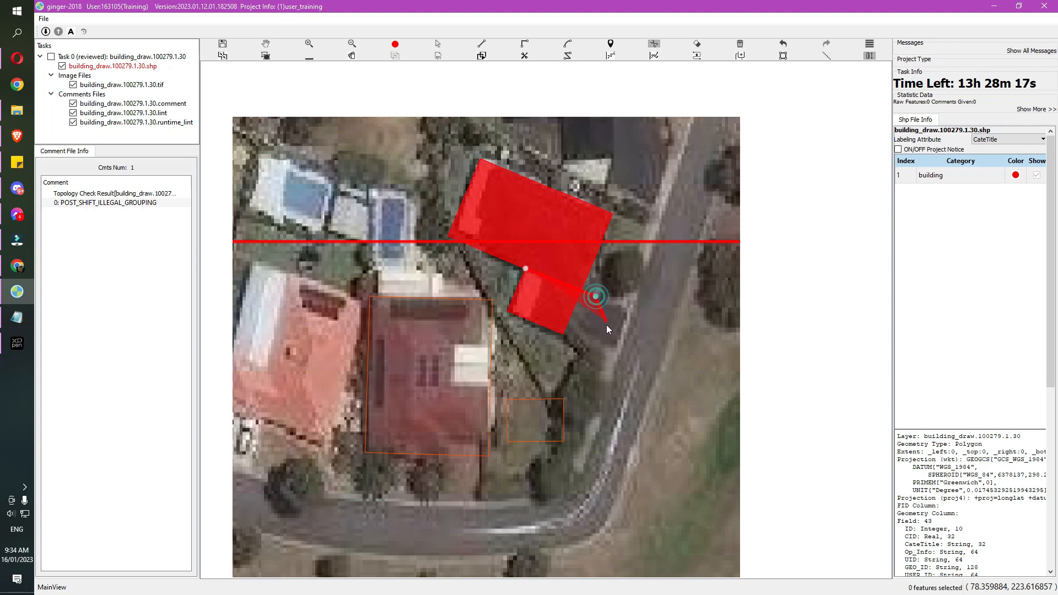
pyautogui.rightClick(606, 325)
pyautogui.press('s')
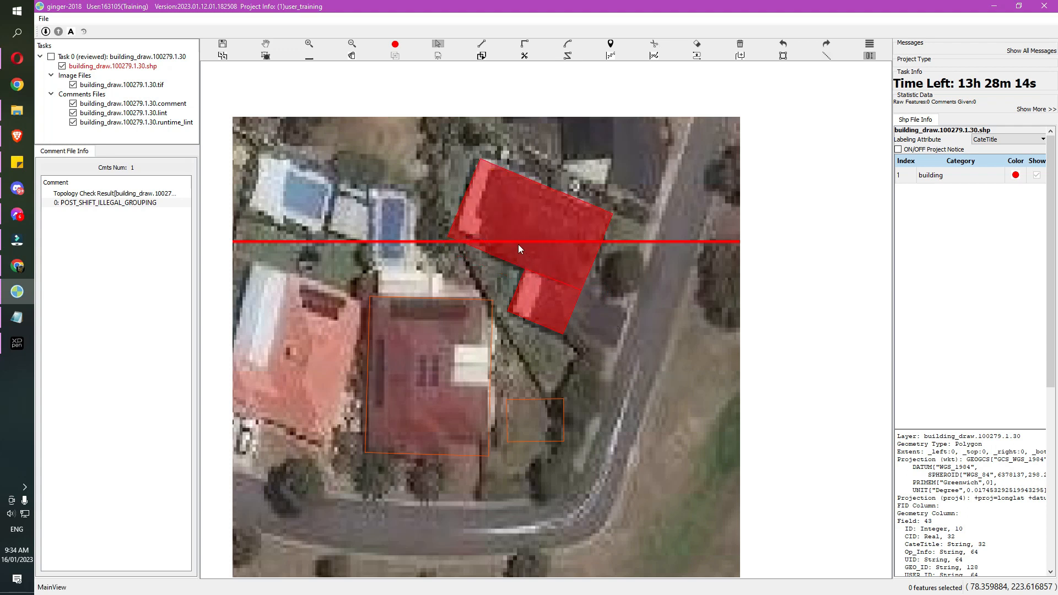
pyautogui.moveTo(427, 207); pyautogui.dragTo(588, 305)
pyautogui.moveTo(427, 204); pyautogui.dragTo(578, 314)
pyautogui.press('h')
pyautogui.moveTo(463, 222); pyautogui.dragTo(443, 270)
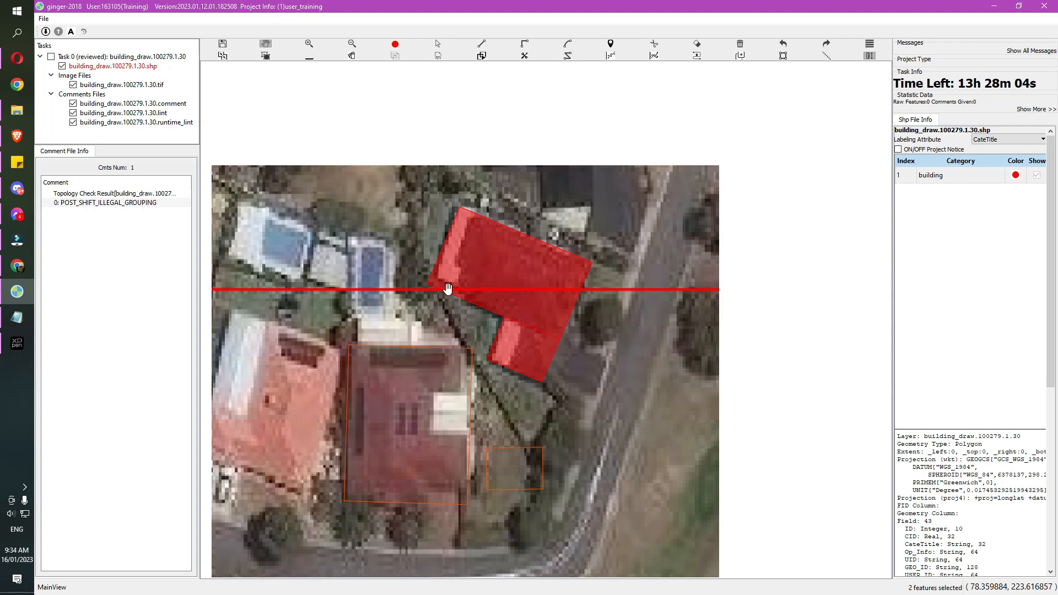
pyautogui.press('e')
pyautogui.click(490, 248)
pyautogui.click(482, 269)
pyautogui.click(537, 292)
pyautogui.click(548, 271)
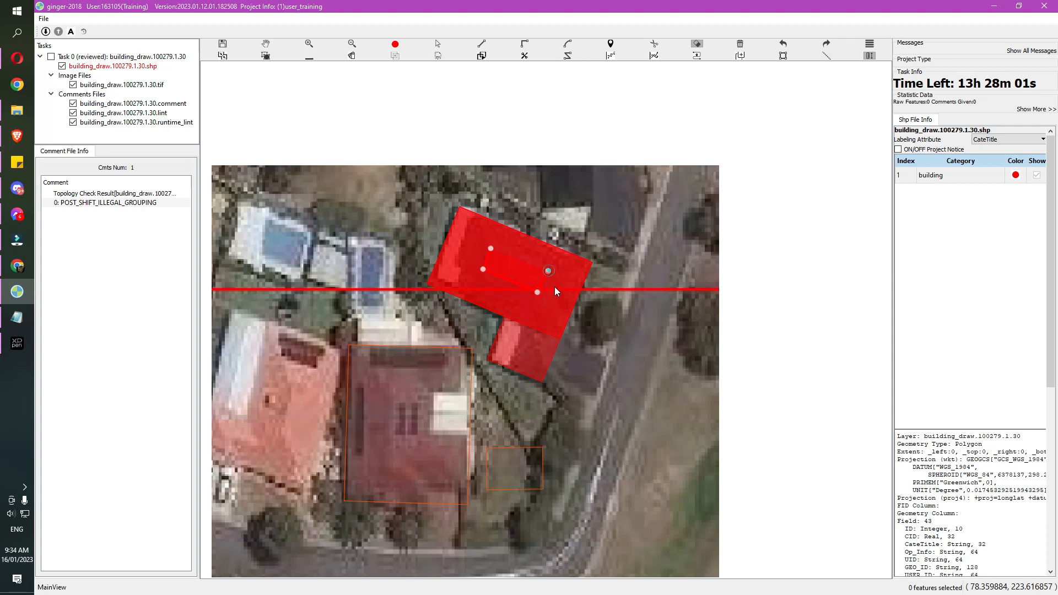
pyautogui.rightClick(563, 296)
pyautogui.press('-')
pyautogui.press('s')
pyautogui.moveTo(456, 276); pyautogui.dragTo(569, 358)
pyautogui.rightClick(570, 358)
pyautogui.press('+')
pyautogui.click(567, 363)
pyautogui.hotkey('ctrl', 'z')
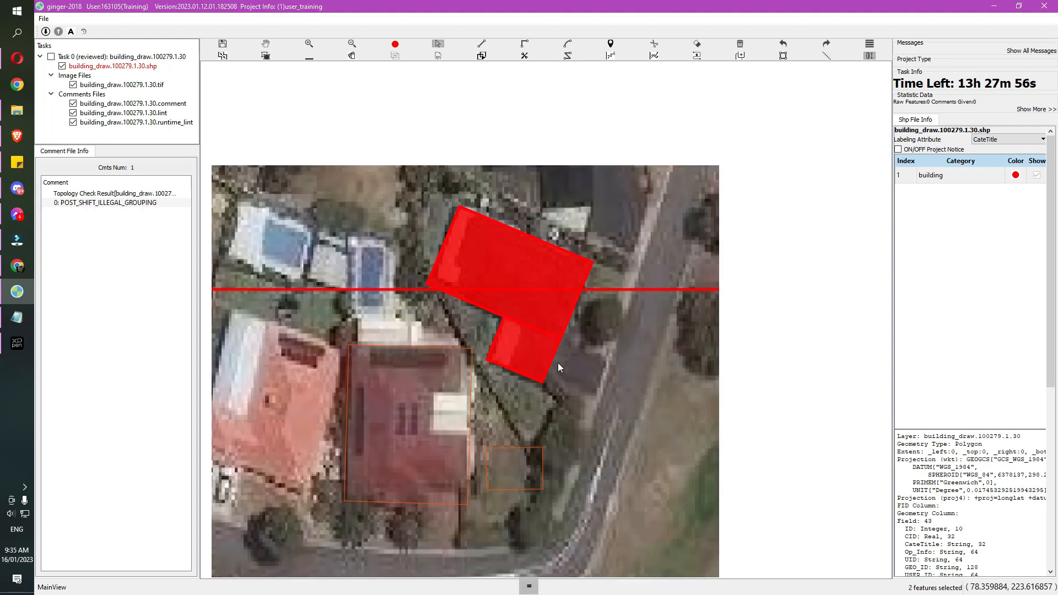
pyautogui.moveTo(406, 249); pyautogui.dragTo(571, 361)
pyautogui.press('Delete')
pyautogui.press('space')
pyautogui.moveTo(466, 365)
pyautogui.mouseDown()
pyautogui.moveTo(527, 315)
pyautogui.moveTo(511, 328)
pyautogui.moveTo(453, 320)
pyautogui.mouseUp()
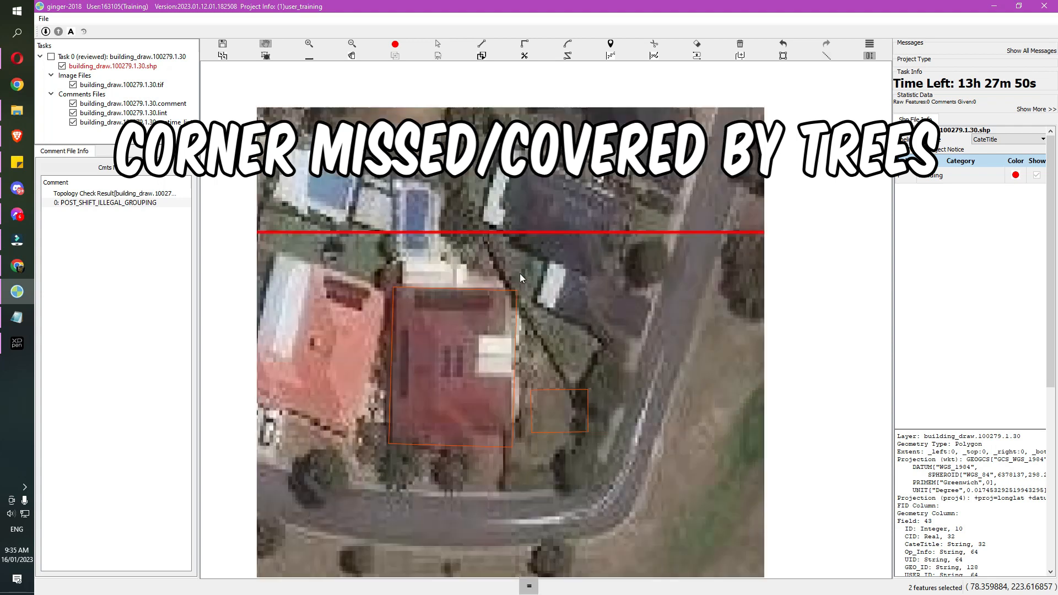
pyautogui.moveTo(520, 273); pyautogui.dragTo(482, 331)
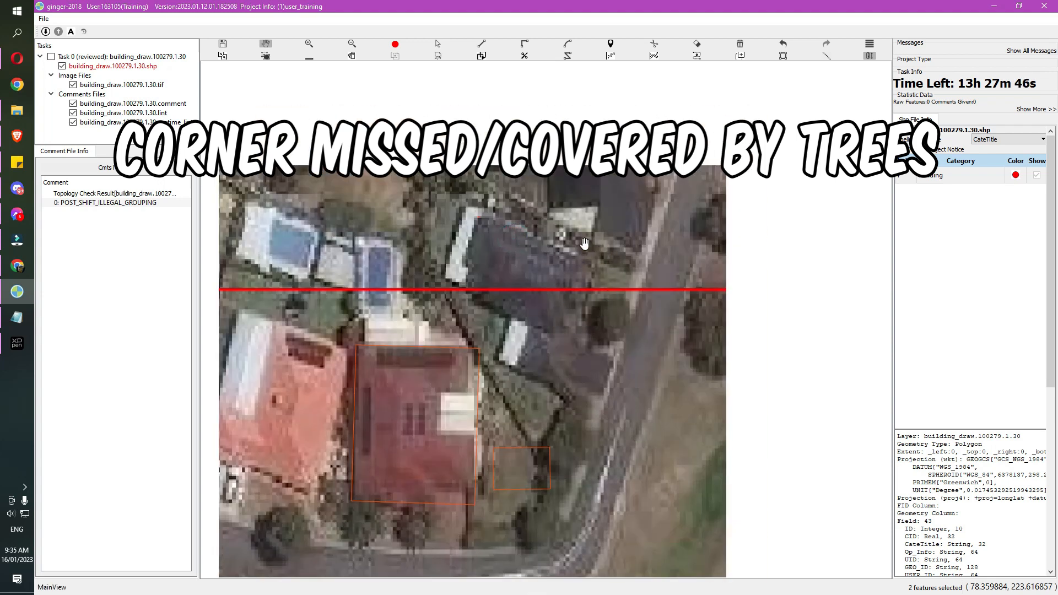
pyautogui.press('Escape')
pyautogui.press('r')
pyautogui.click(470, 206)
pyautogui.click(561, 243)
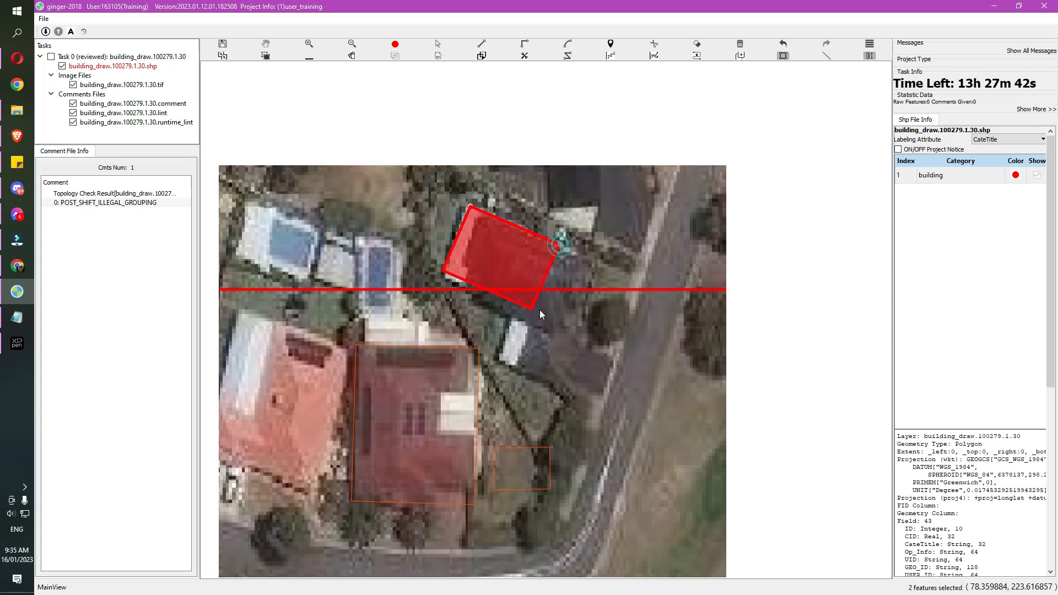
pyautogui.click(530, 322)
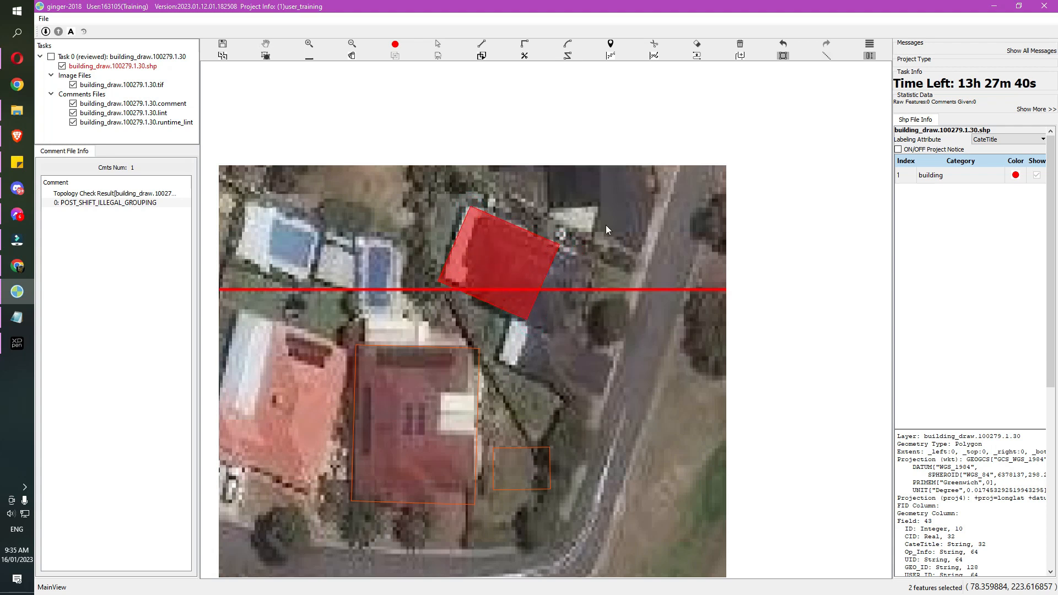
pyautogui.click(544, 277)
pyautogui.click(600, 300)
pyautogui.click(586, 339)
pyautogui.click(528, 323)
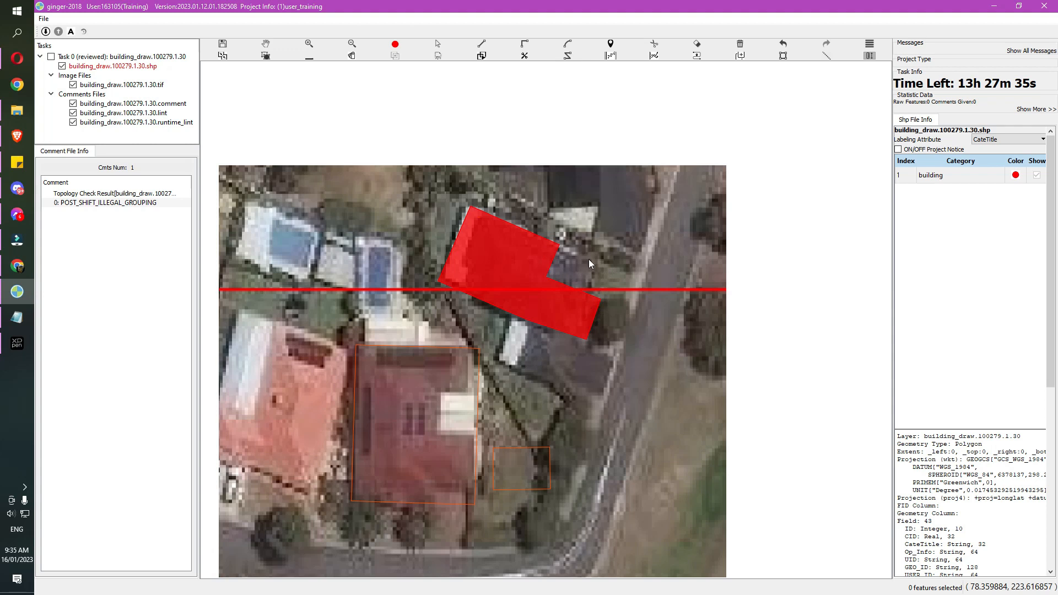
pyautogui.click(560, 243)
pyautogui.click(597, 263)
pyautogui.click(588, 296)
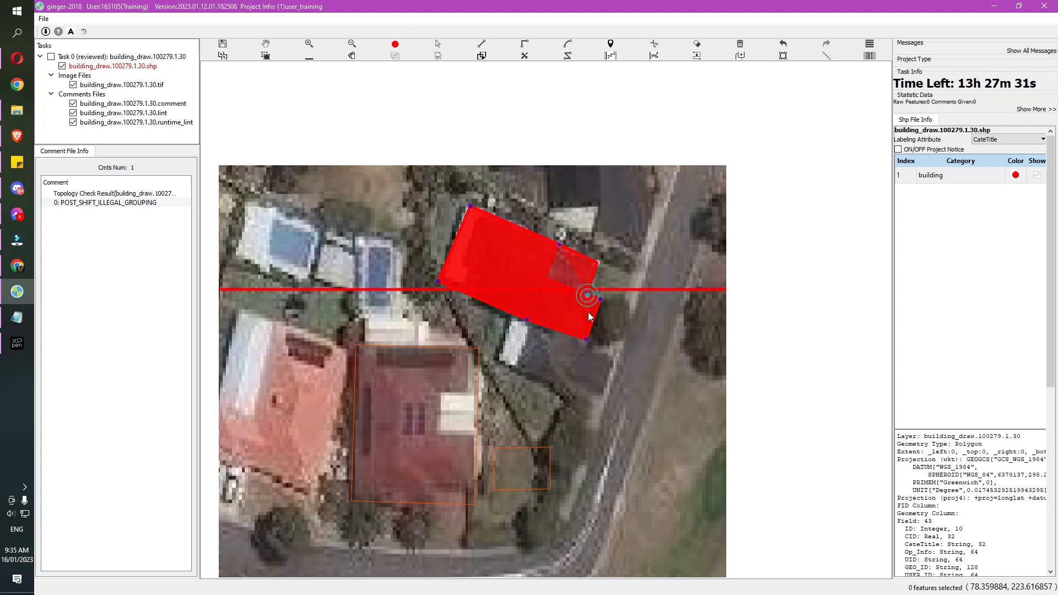
pyautogui.scroll(-1, 550, 338)
pyautogui.press('Escape')
pyautogui.scroll(1, 550, 336)
pyautogui.press('s')
pyautogui.click(521, 273)
pyautogui.press('Delete')
pyautogui.press('Escape')
pyautogui.moveTo(517, 312); pyautogui.dragTo(504, 317)
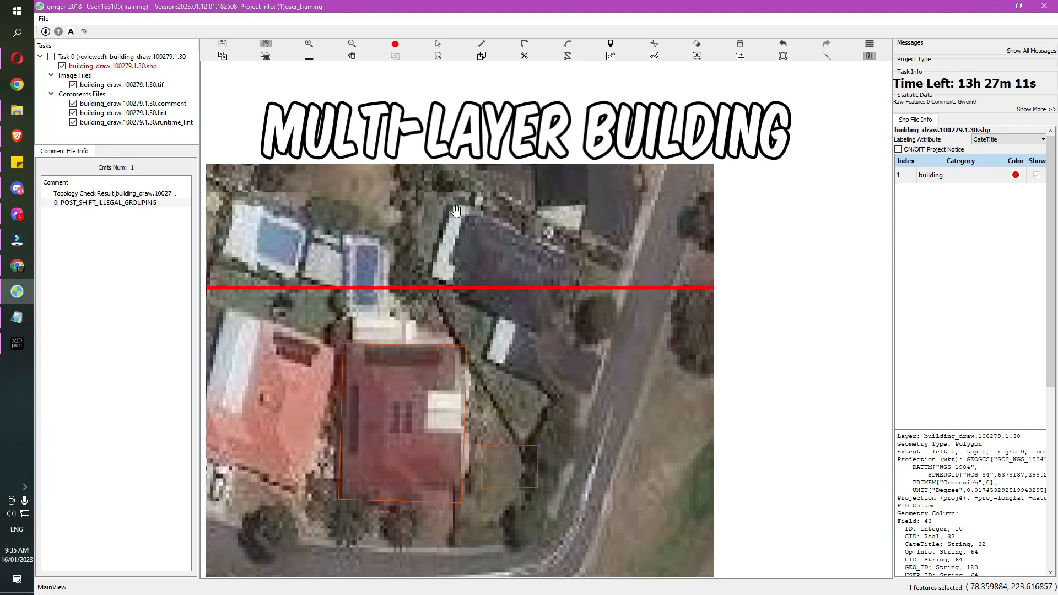
# Draw a tilted rectangle over the dark-roofed building's main roof
pyautogui.moveTo(453, 330); pyautogui.dragTo(440, 287)
pyautogui.press('s')
pyautogui.press('r')
pyautogui.click(494, 173)
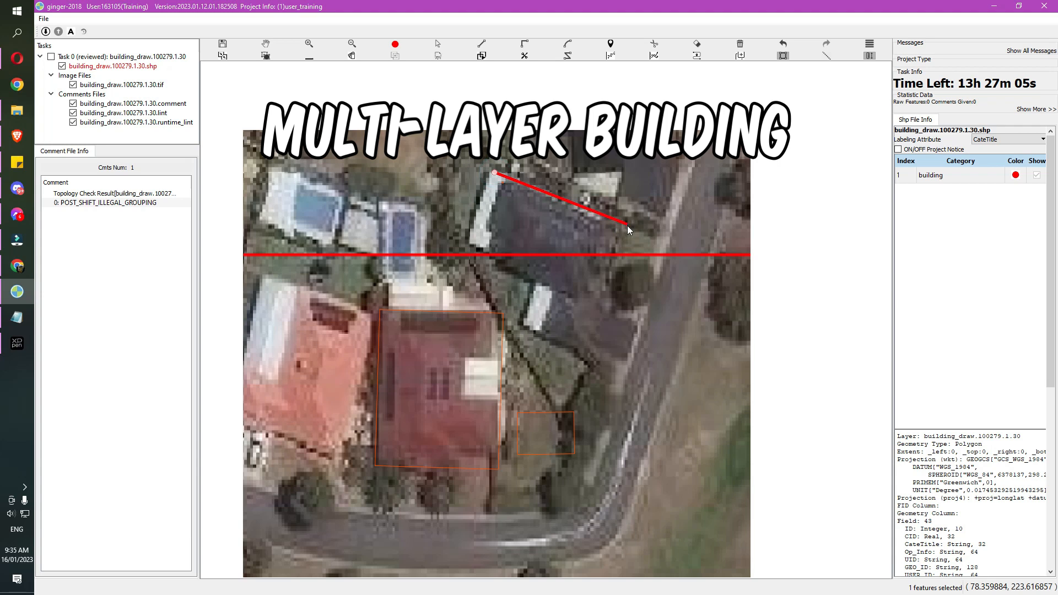
pyautogui.click(627, 226)
pyautogui.click(603, 306)
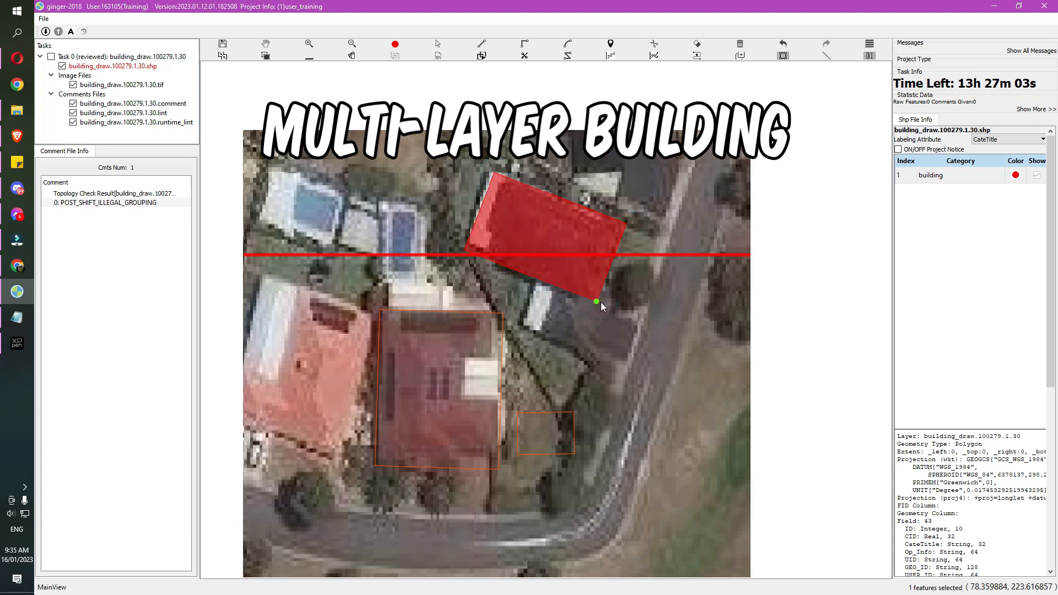
# Add a smaller rectangle for the lower wing and stretch it down-left
pyautogui.click(605, 305)
pyautogui.click(592, 345)
pyautogui.click(519, 323)
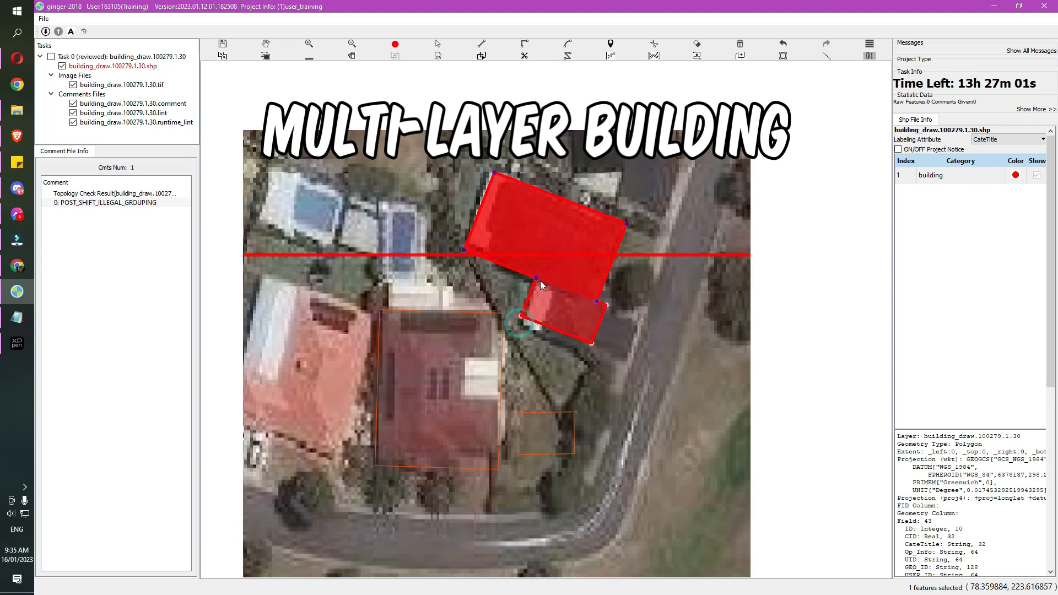
pyautogui.moveTo(558, 329); pyautogui.dragTo(553, 341)
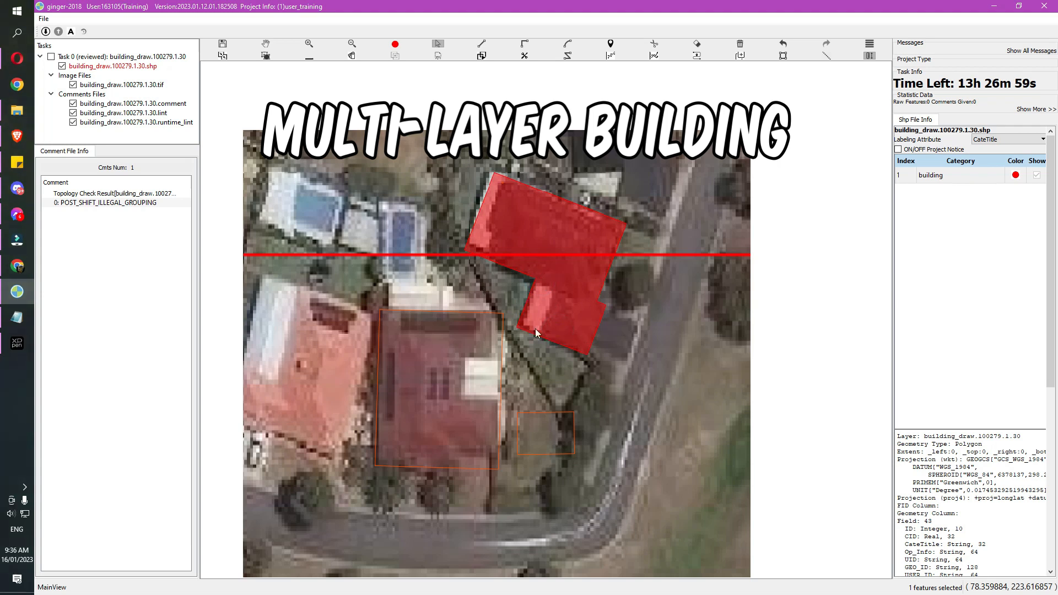
# Cut the outline into an upper and a lower piece with the scissors tool
pyautogui.press('c')
pyautogui.click(596, 301)
pyautogui.click(536, 278)
pyautogui.rightClick(543, 274)
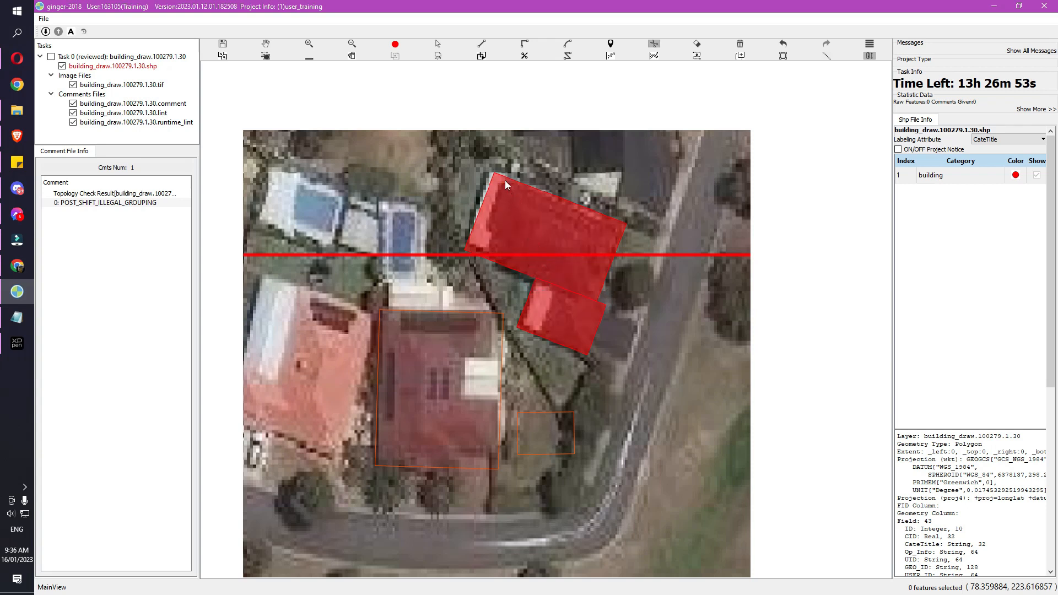
# Make a second scissors cut across the upper red polygon
pyautogui.click(504, 176)
pyautogui.click(486, 227)
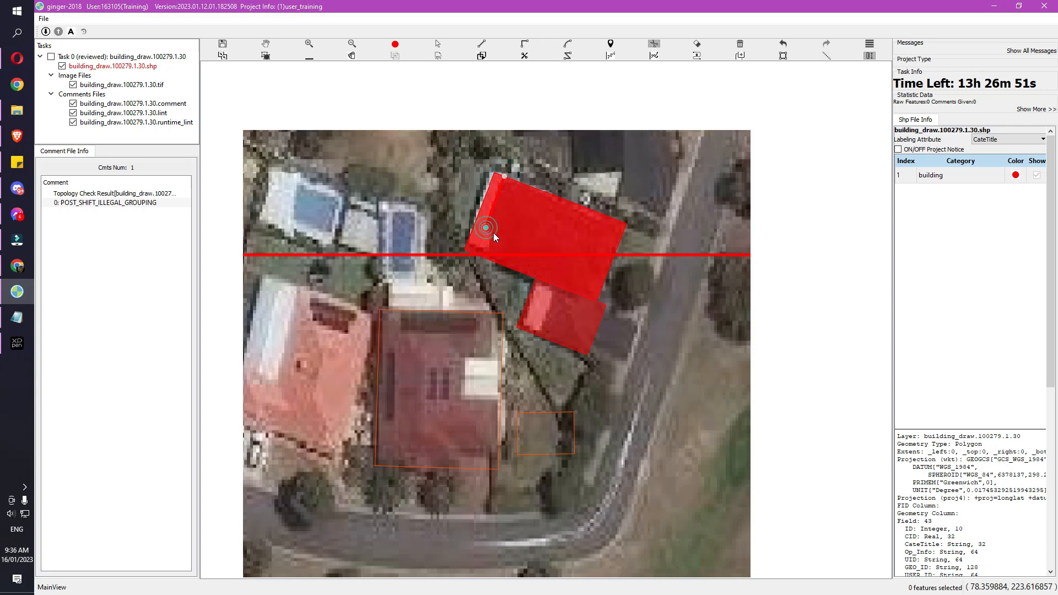
pyautogui.rightClick(481, 263)
# Select all three red polygons over the dark-roofed building and delete them
pyautogui.press('Escape')
pyautogui.moveTo(440, 200); pyautogui.dragTo(564, 300)
pyautogui.press('g')
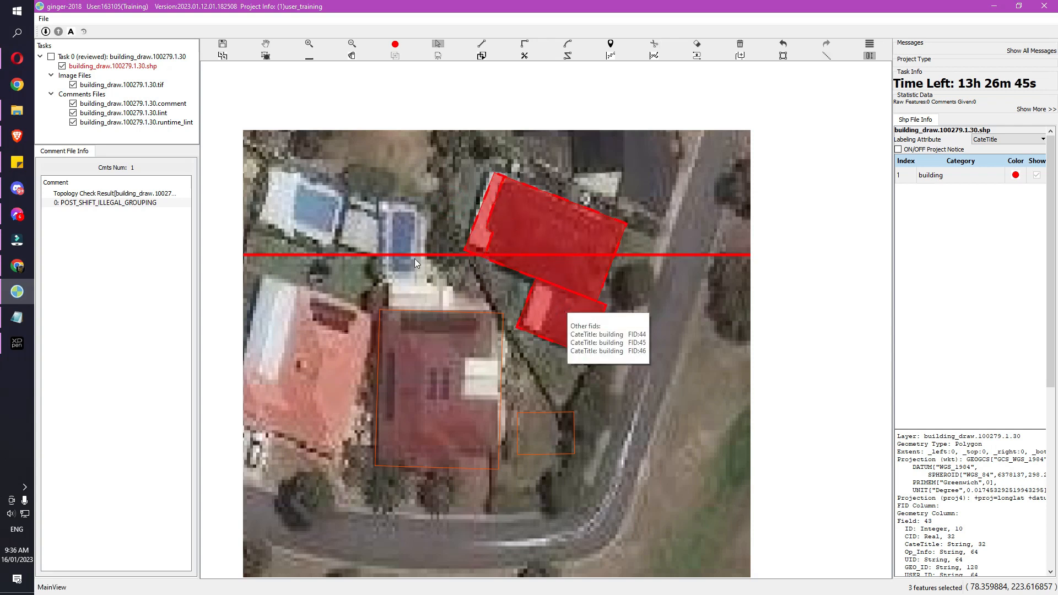
pyautogui.moveTo(585, 310)
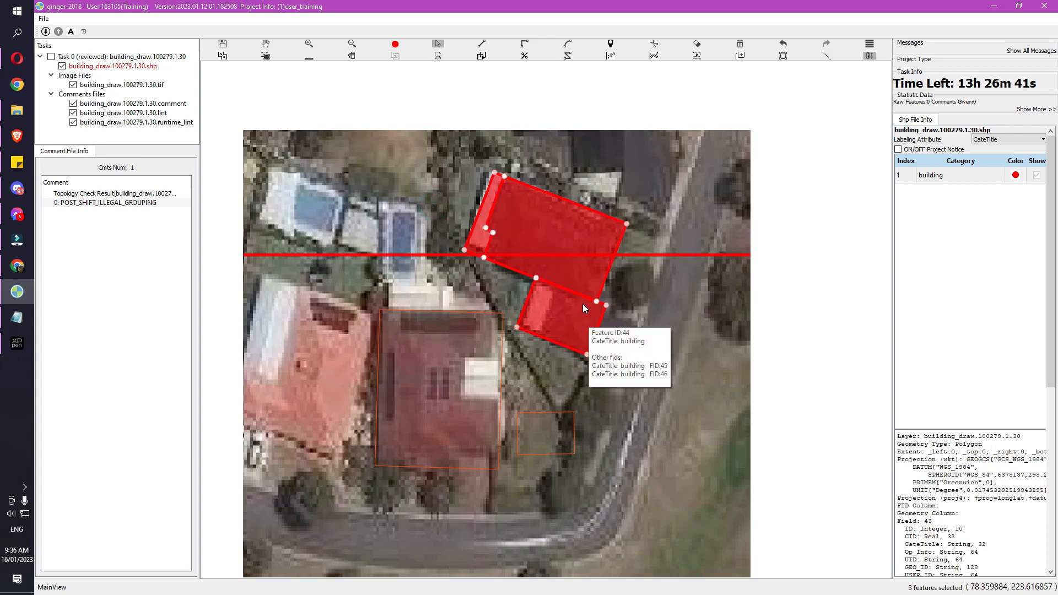
pyautogui.press('Delete')
pyautogui.press('space')
pyautogui.moveTo(576, 296); pyautogui.dragTo(575, 307)
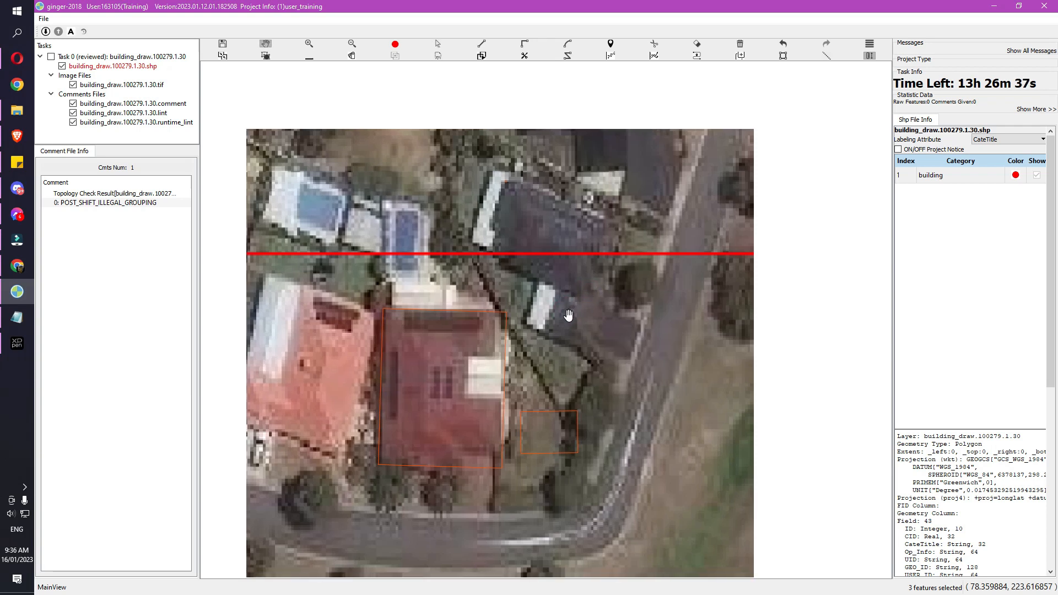
pyautogui.moveTo(512, 291); pyautogui.dragTo(510, 251)
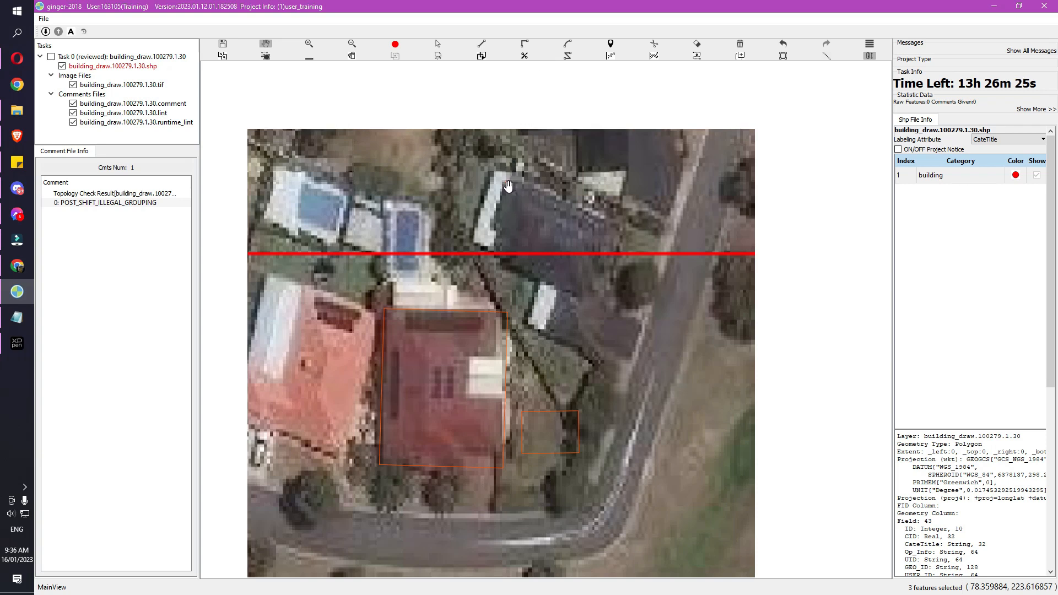
pyautogui.press('l')
pyautogui.click(498, 174)
pyautogui.click(627, 224)
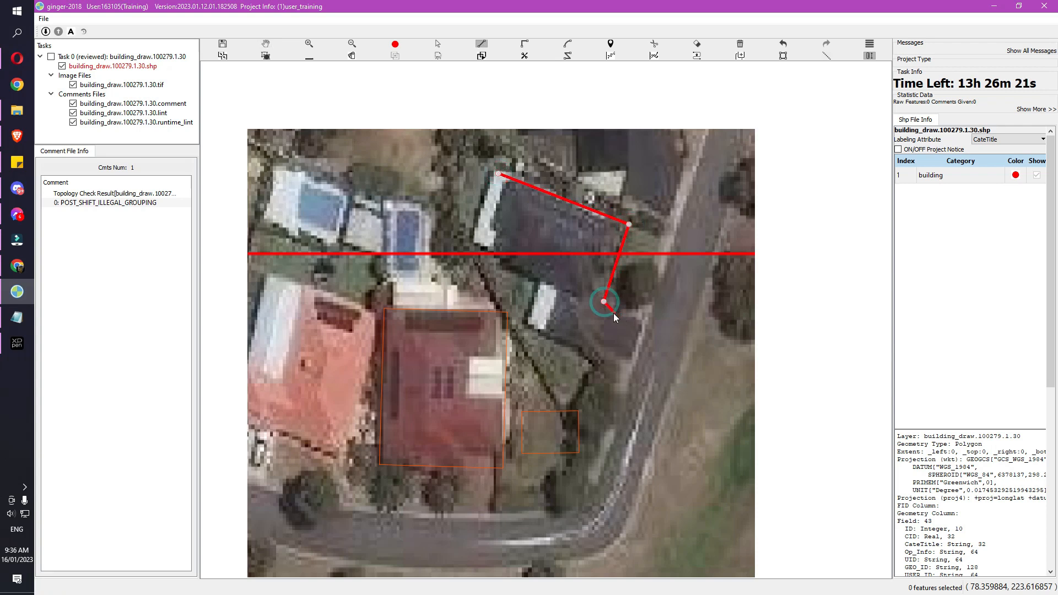
pyautogui.click(584, 347)
pyautogui.click(524, 326)
pyautogui.click(542, 279)
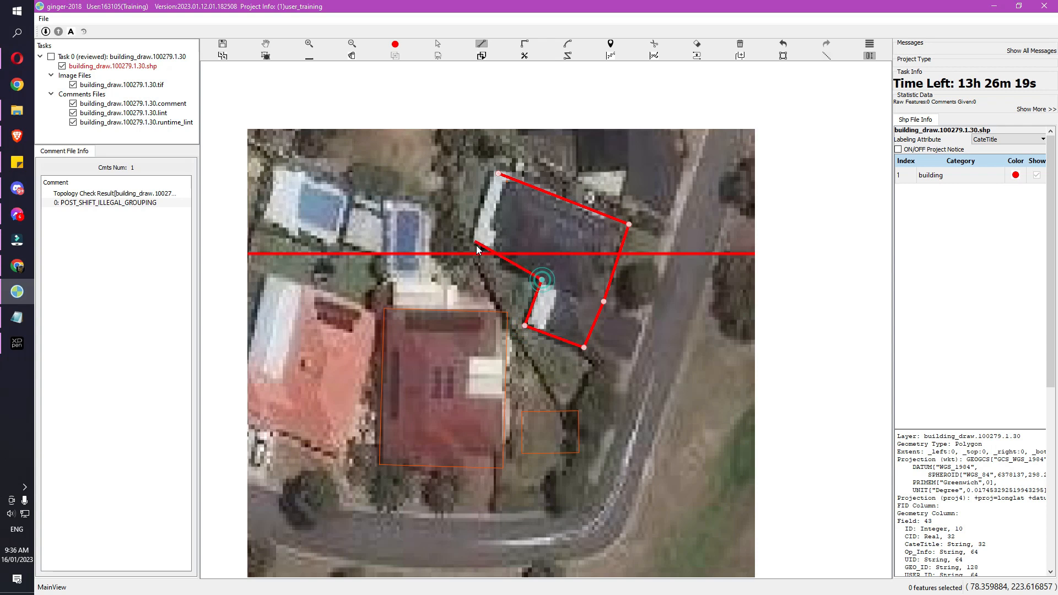
pyautogui.doubleClick(479, 249)
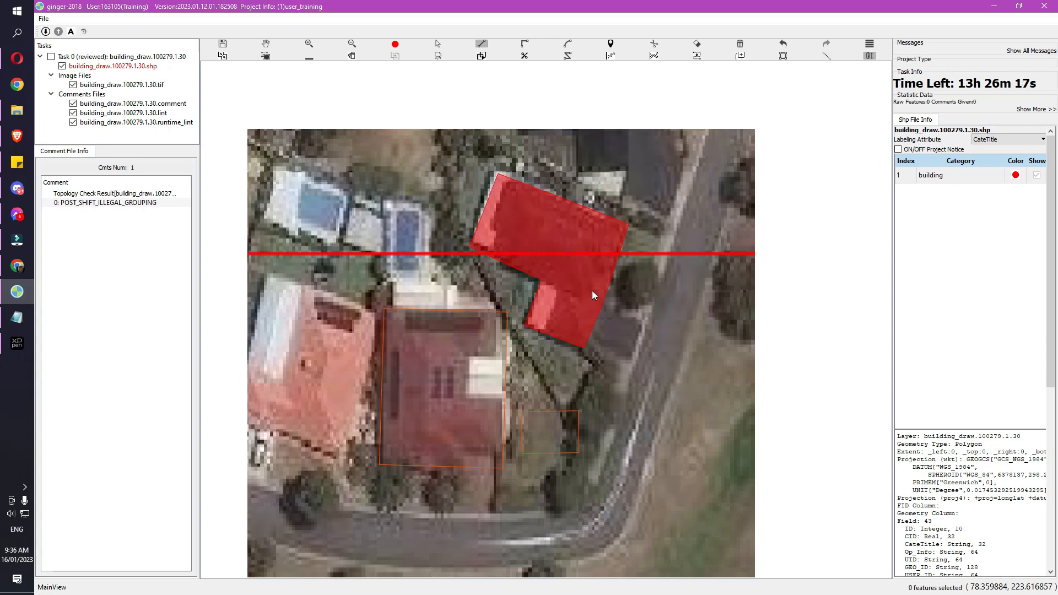
pyautogui.press('s')
pyautogui.click(523, 230)
pyautogui.press('Delete')
pyautogui.press('r')
pyautogui.click(499, 171)
pyautogui.click(629, 224)
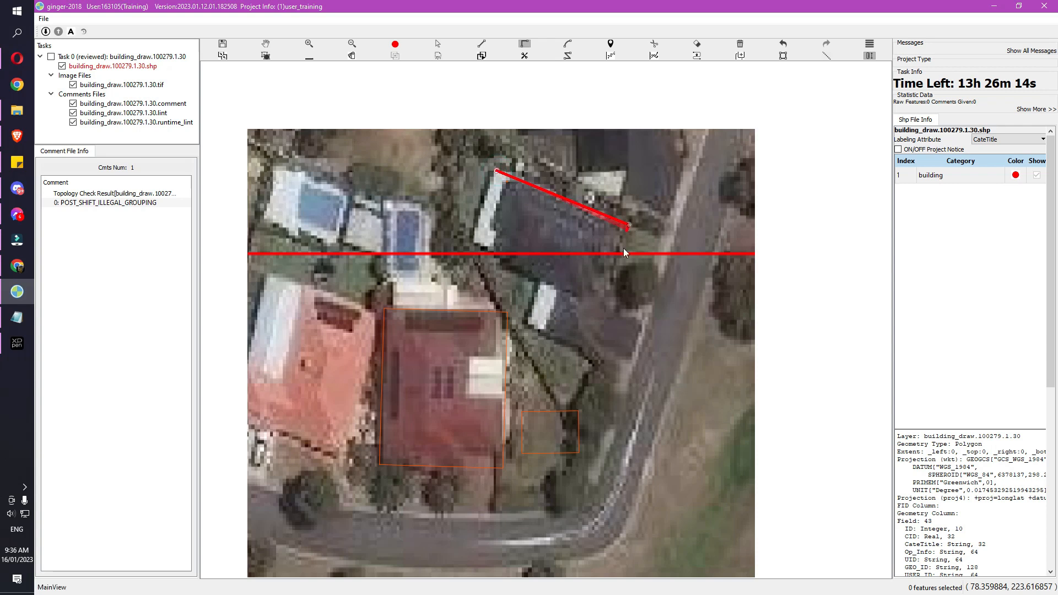
pyautogui.click(579, 344)
pyautogui.click(525, 326)
pyautogui.click(542, 281)
pyautogui.doubleClick(468, 248)
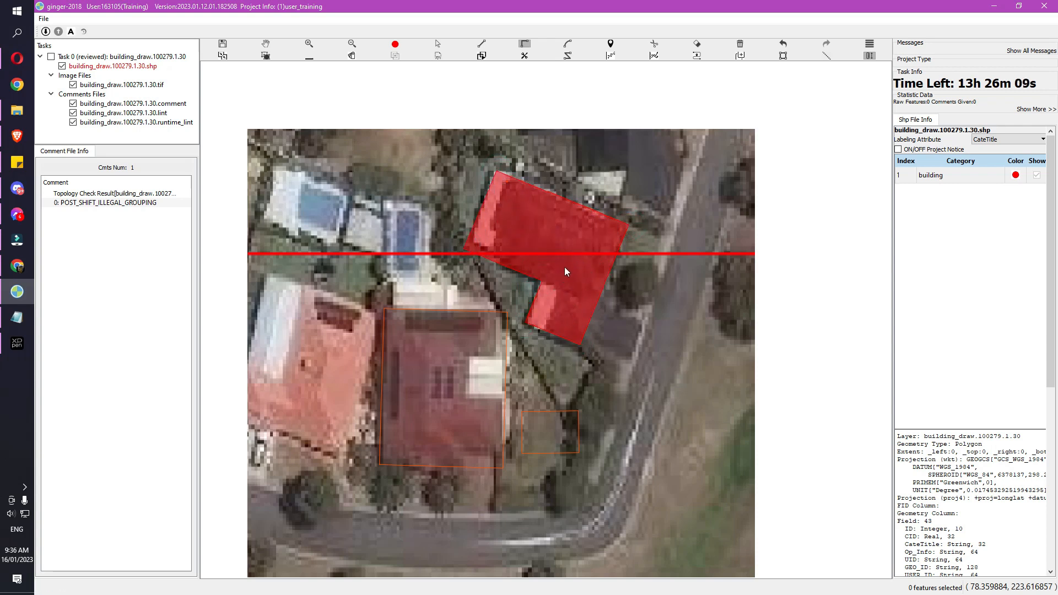
pyautogui.press('s')
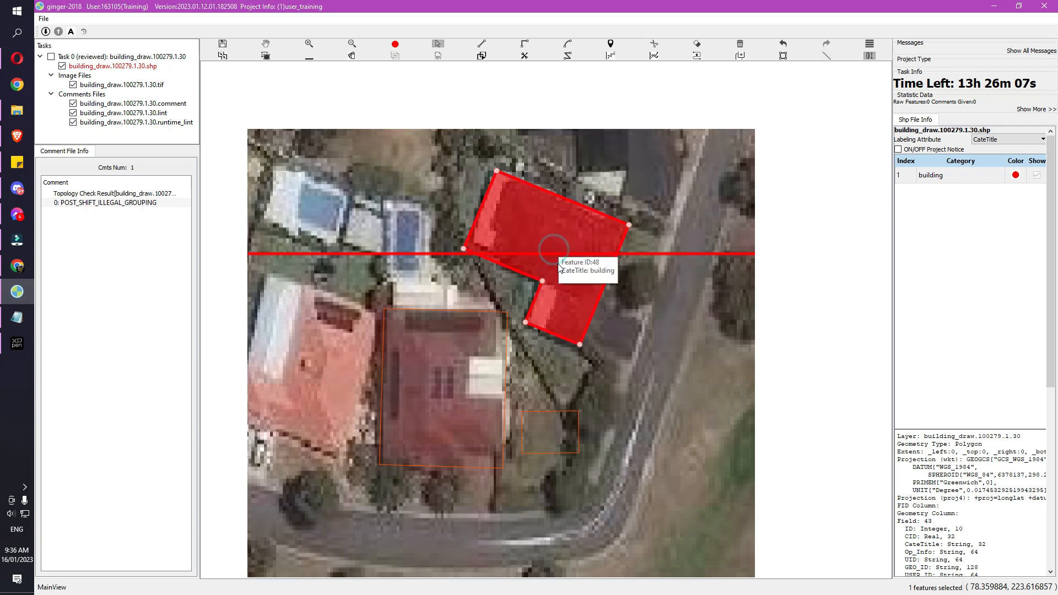
pyautogui.click(532, 249)
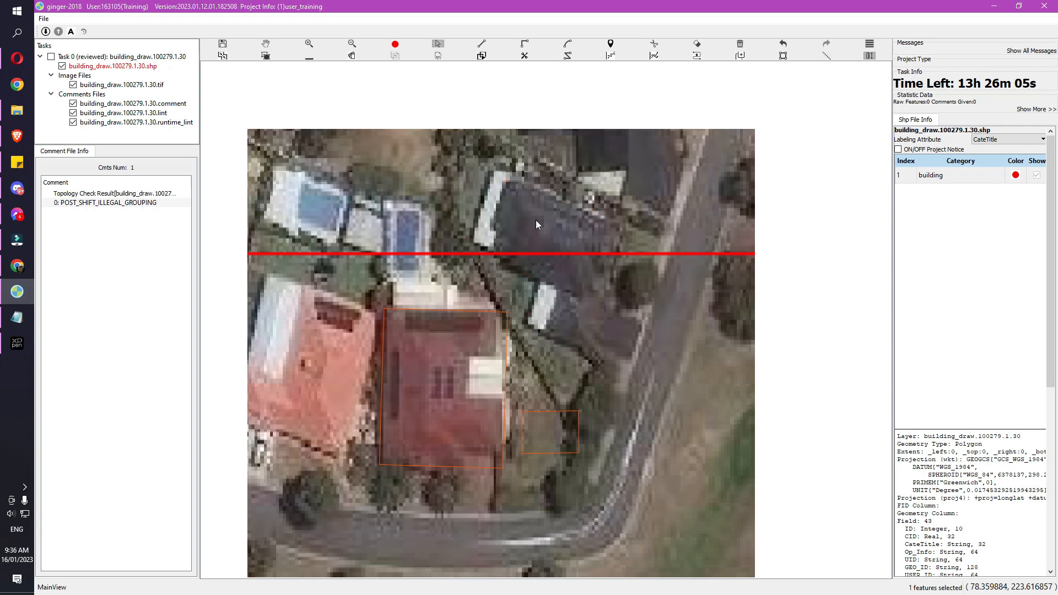
# Draw a rotated red rectangle covering the main section of the dark roof
pyautogui.press('r')
pyautogui.click(499, 173)
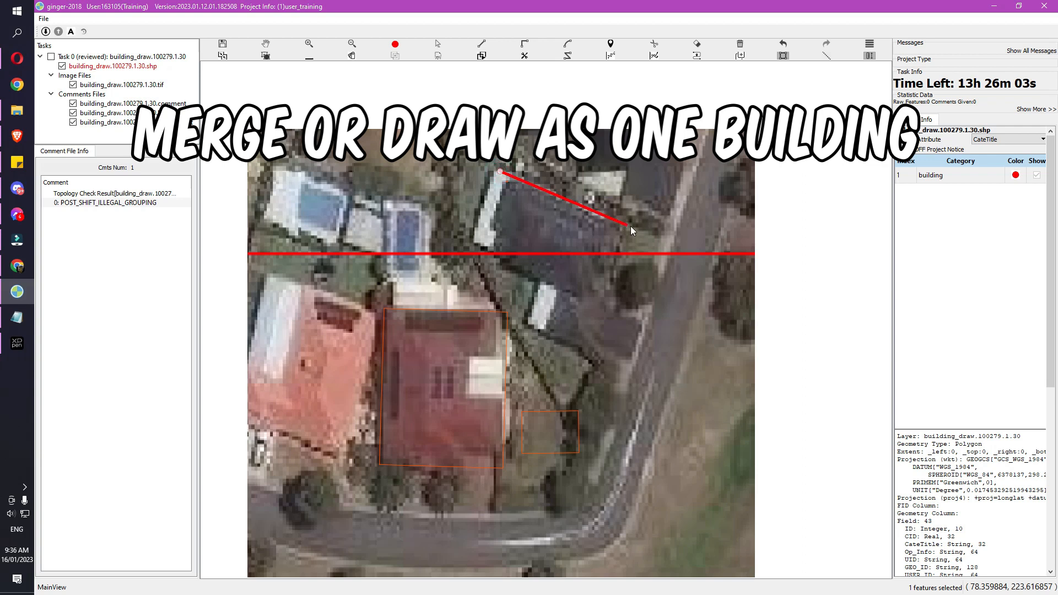
pyautogui.click(629, 226)
pyautogui.click(601, 307)
# Draw a smaller rectangle over the lower wing, redoing it flush against the first rectangle
pyautogui.click(597, 306)
pyautogui.click(542, 281)
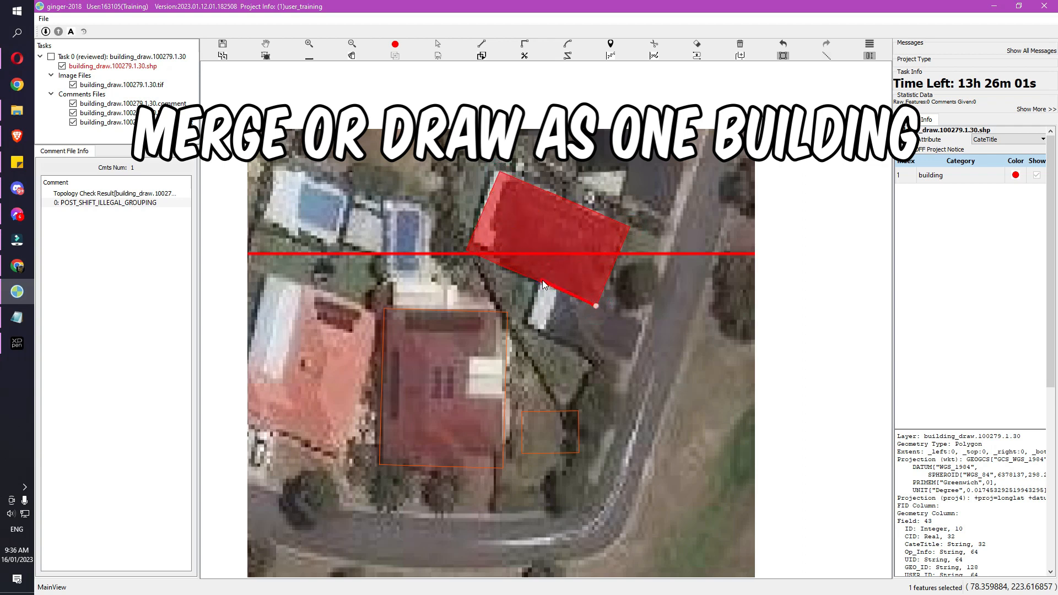
pyautogui.click(530, 326)
pyautogui.hotkey('ctrl', 'z')
pyautogui.click(597, 306)
pyautogui.click(541, 284)
pyautogui.click(529, 329)
# Merge the two adjoining rectangles into one L-shaped building polygon
pyautogui.press('s')
pyautogui.moveTo(643, 259); pyautogui.dragTo(537, 335)
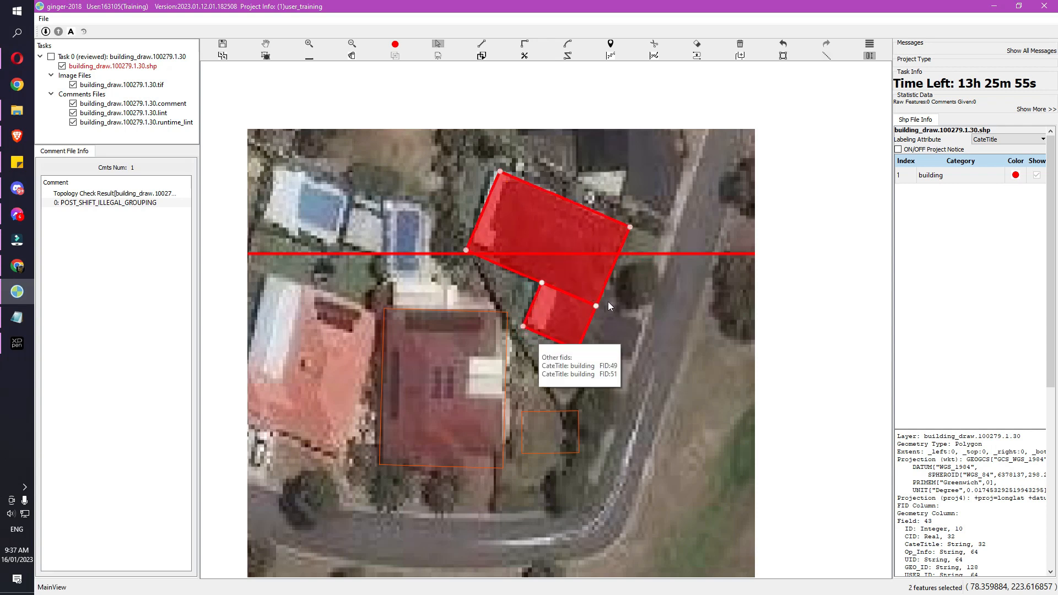
pyautogui.press('m')
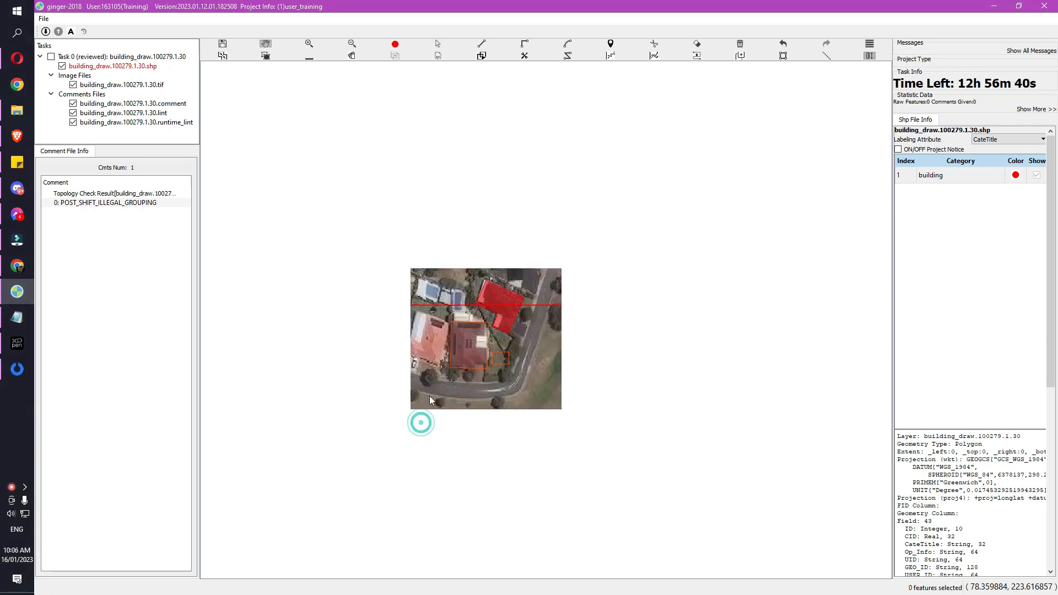
# Zoom to the two buildings flagged by the POST_SHIFT_ILLEGAL_GROUPING comment for ID 0
pyautogui.scroll(2, 429, 398)
pyautogui.moveTo(440, 411); pyautogui.dragTo(498, 379)
pyautogui.scroll(-1, 475, 393)
pyautogui.scroll(1, 489, 387)
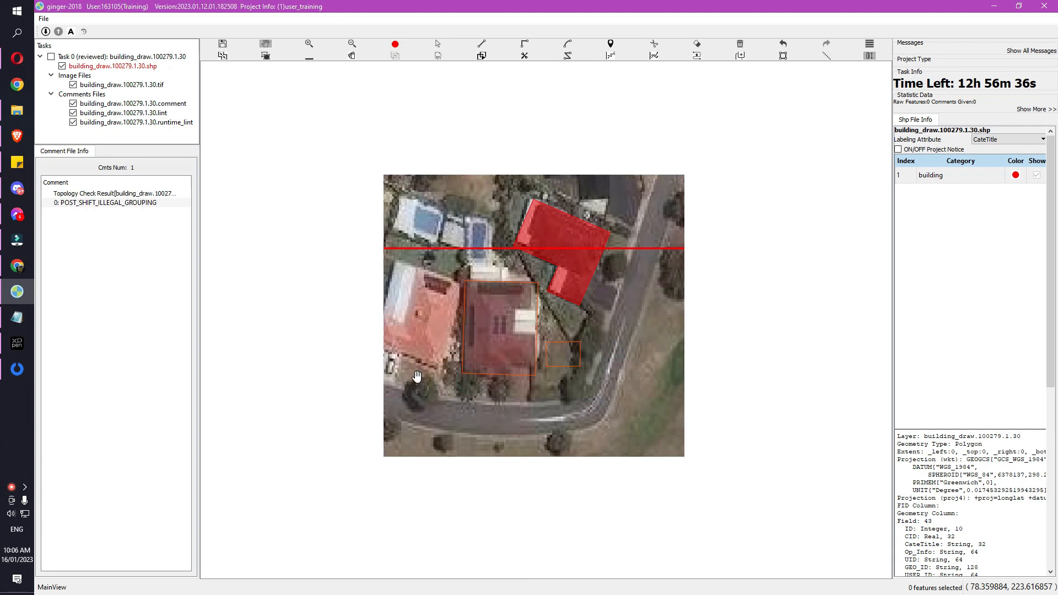
pyautogui.click(135, 205)
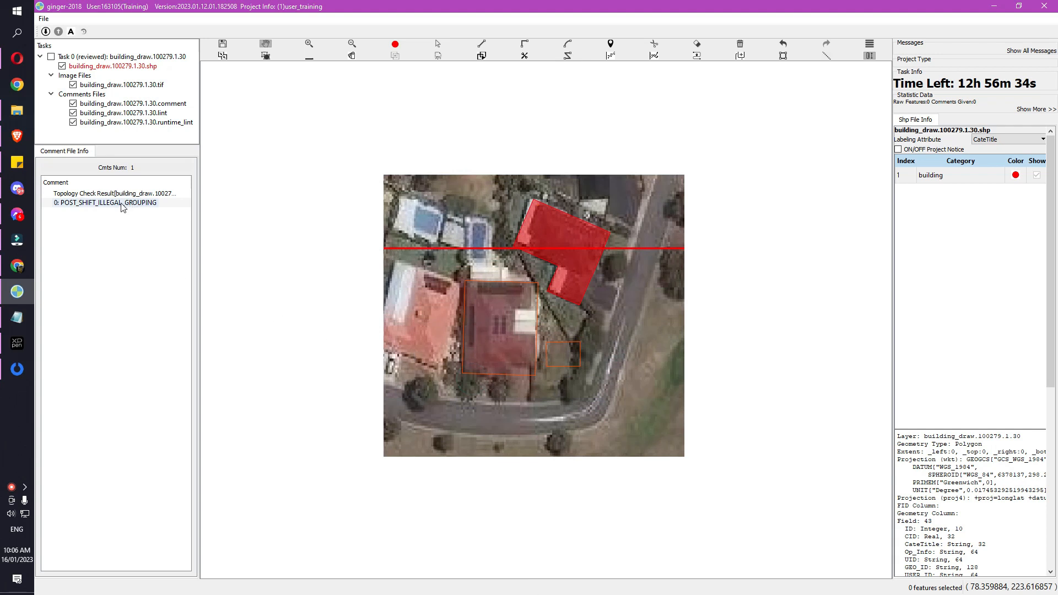
pyautogui.doubleClick(125, 204)
pyautogui.scroll(-1, 407, 370)
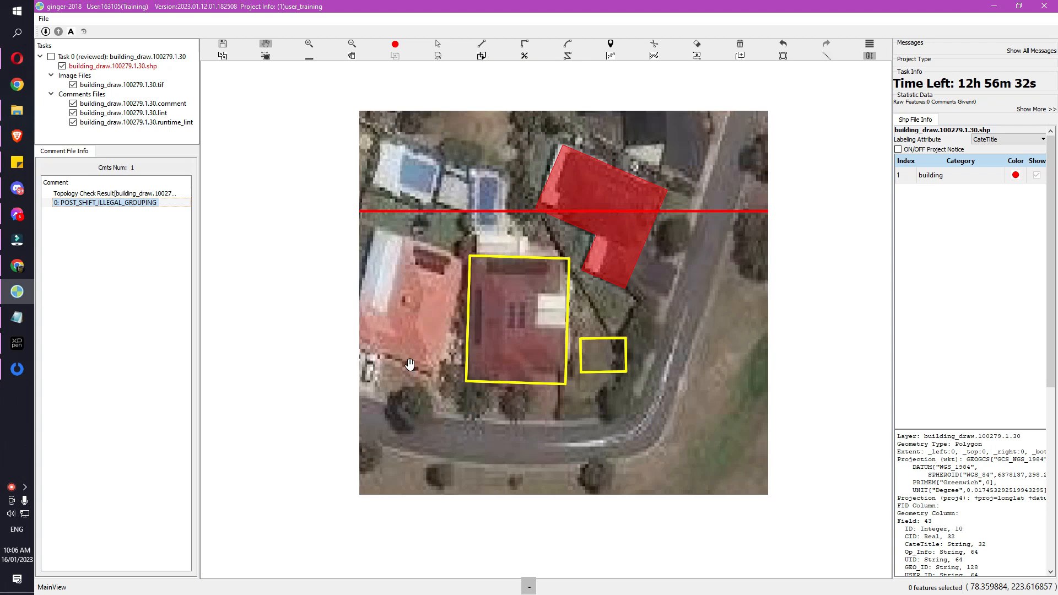
pyautogui.scroll(-3, 446, 353)
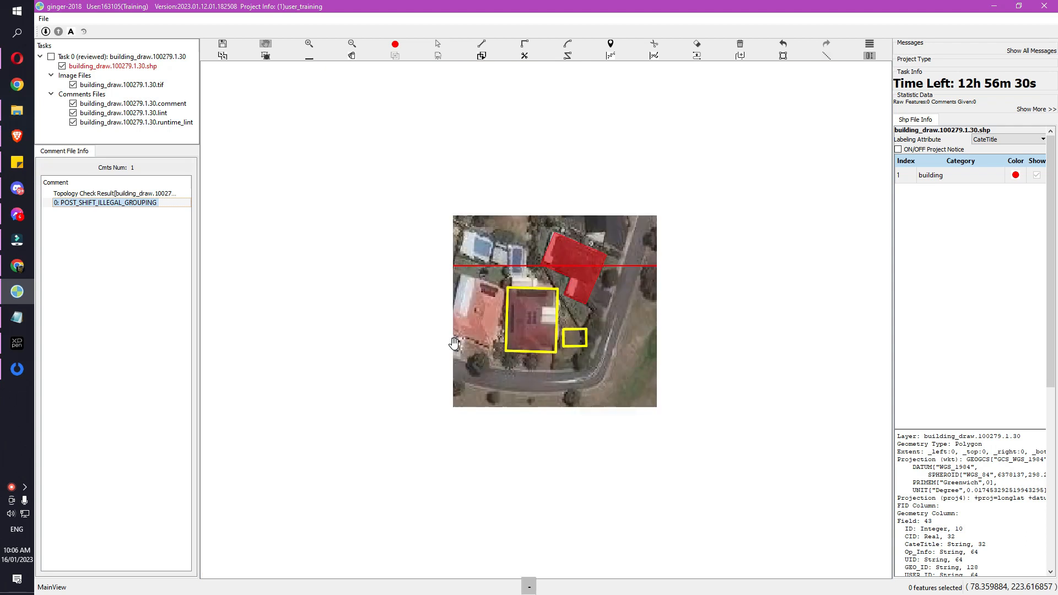
pyautogui.moveTo(574, 337); pyautogui.dragTo(524, 324)
pyautogui.scroll(2, 499, 350)
# Pan and zoom around the canvas searching for the missing aerial image
pyautogui.scroll(2, 500, 353)
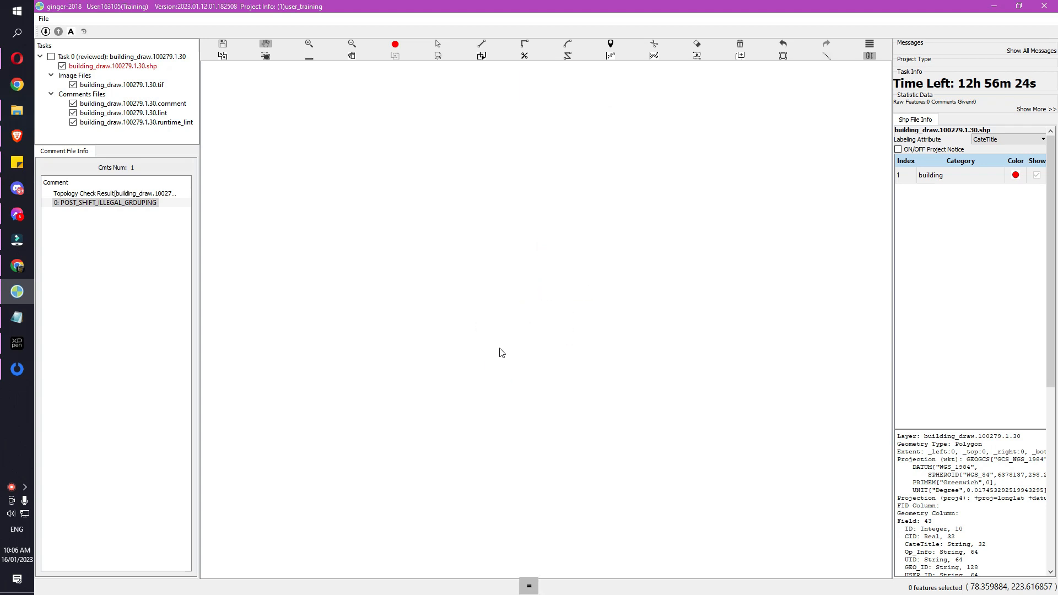
pyautogui.moveTo(407, 385); pyautogui.dragTo(567, 331)
pyautogui.moveTo(499, 338); pyautogui.dragTo(393, 272)
pyautogui.click(672, 268)
pyautogui.moveTo(622, 290)
pyautogui.mouseDown()
pyautogui.moveTo(471, 244)
pyautogui.moveTo(543, 309)
pyautogui.mouseUp()
pyautogui.press('-')
pyautogui.moveTo(441, 349); pyautogui.dragTo(586, 332)
pyautogui.moveTo(480, 346); pyautogui.dragTo(447, 324)
pyautogui.moveTo(581, 338); pyautogui.dragTo(506, 301)
pyautogui.press('=')
pyautogui.moveTo(466, 258); pyautogui.dragTo(547, 391)
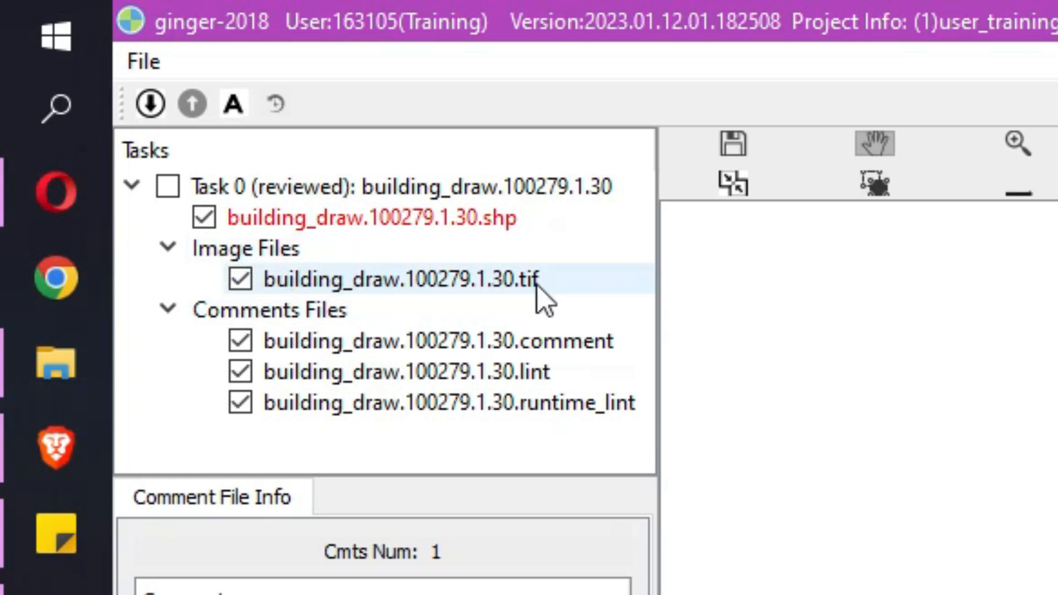
# Zoom to the .tif image file so the full aerial tile fills the canvas
pyautogui.rightClick(406, 282)
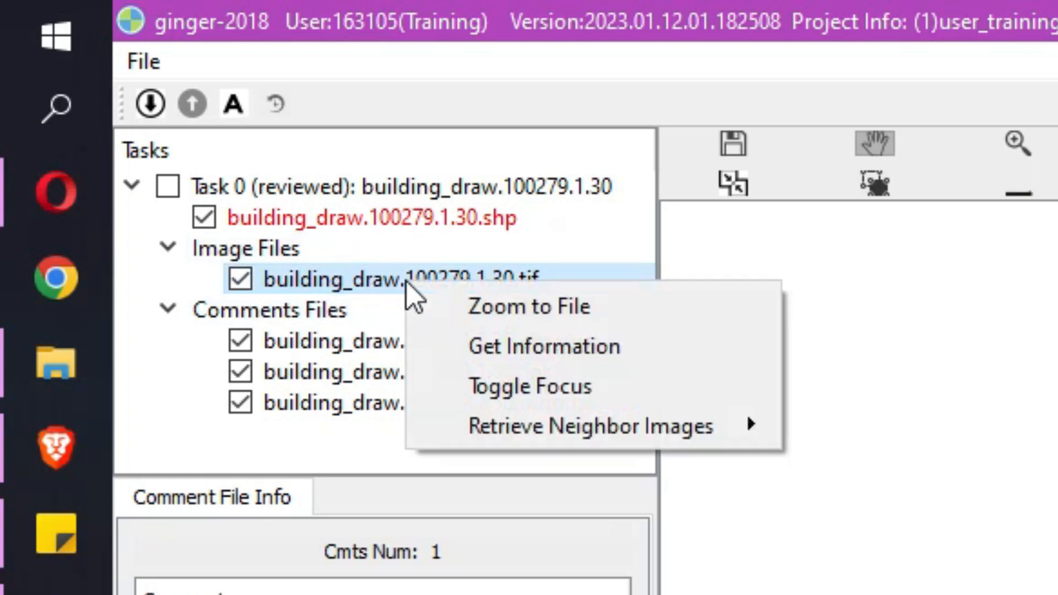
pyautogui.click(454, 307)
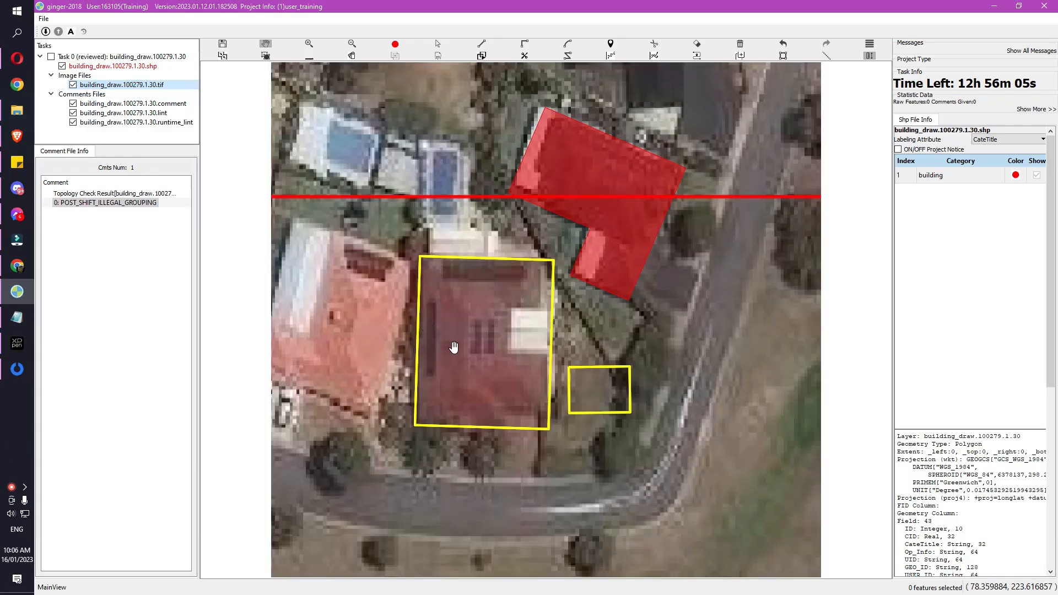
pyautogui.scroll(-2, 453, 347)
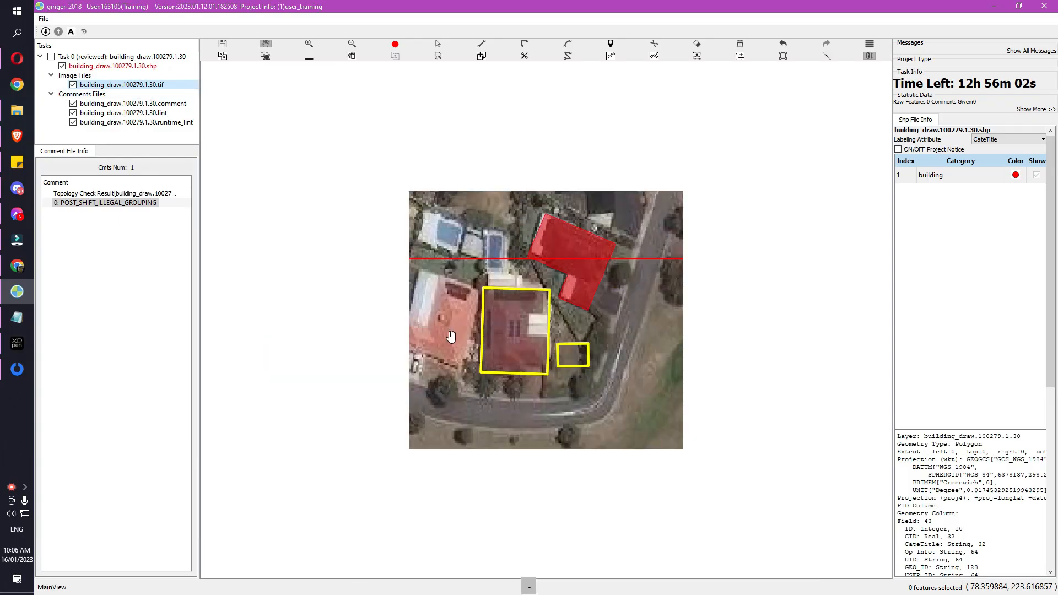